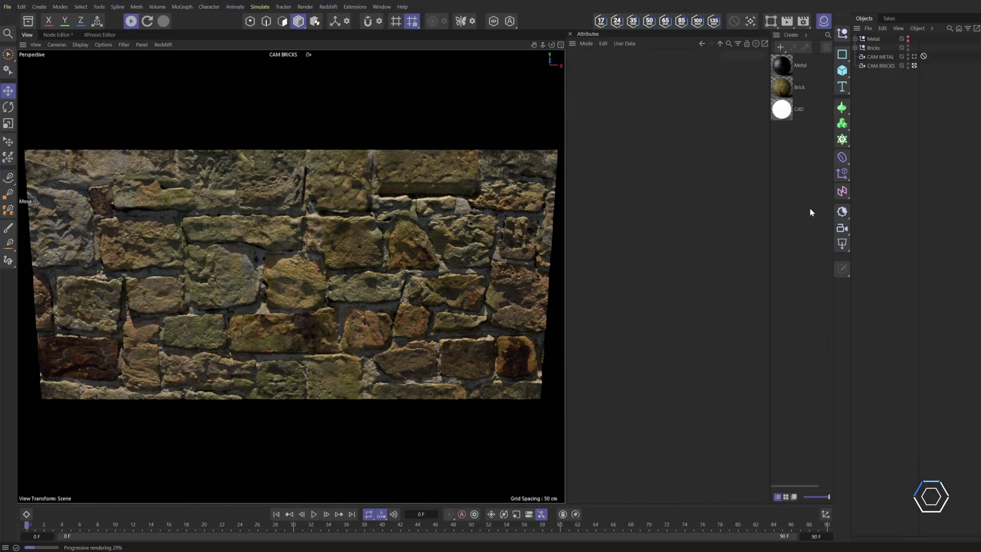
Step: Examine the C4D material's channels and the Brick material's RS Standard and Texture Loader nodes
left_click(784, 108)
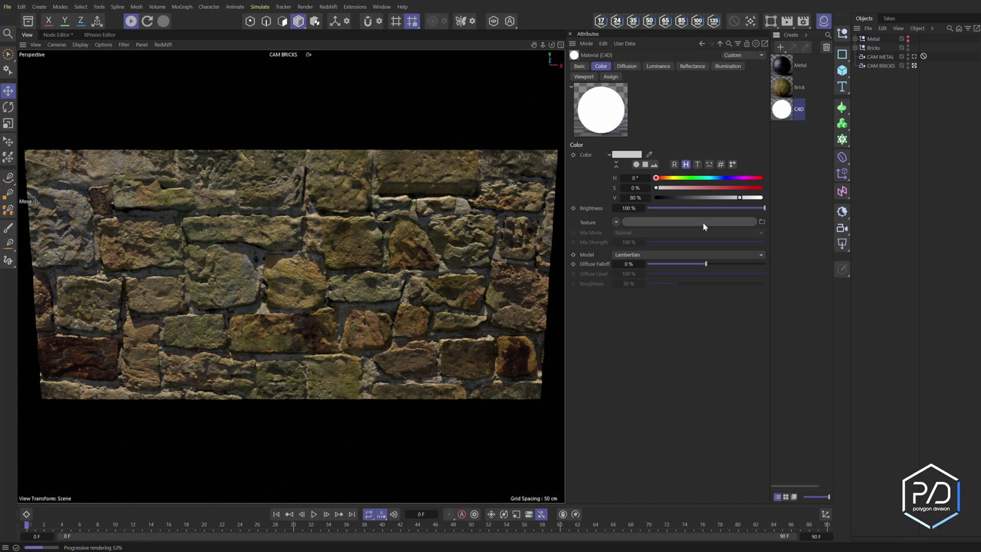
left_click(632, 68)
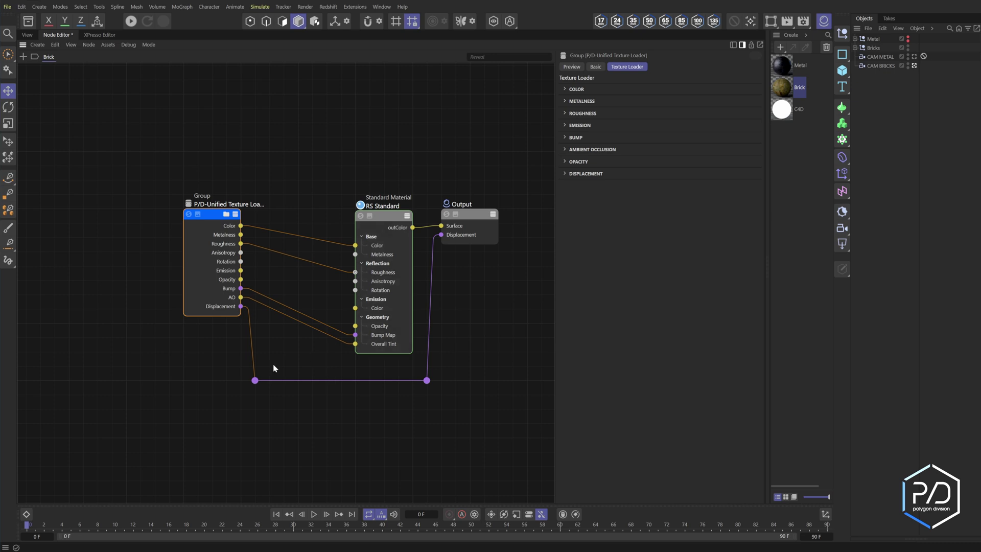
left_click(286, 364)
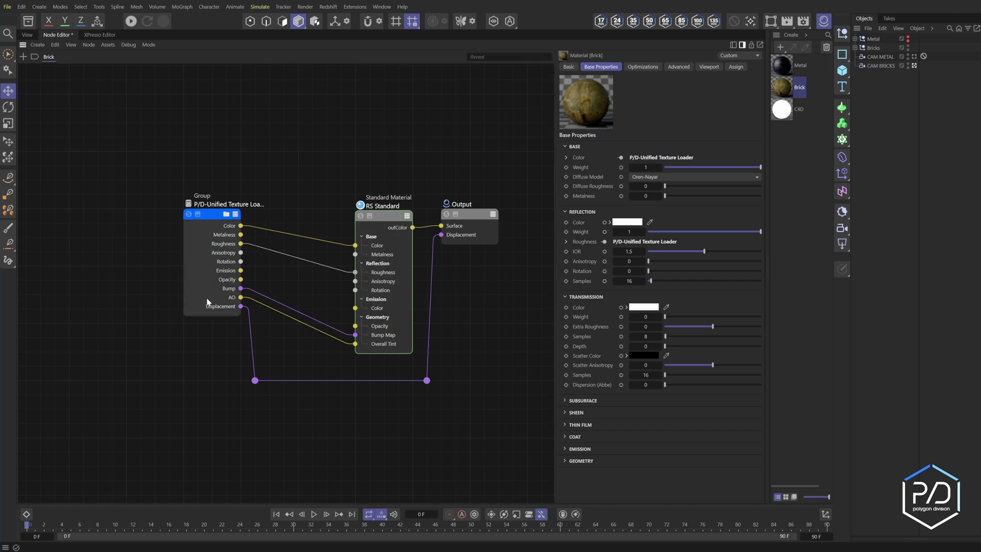
left_click(385, 221)
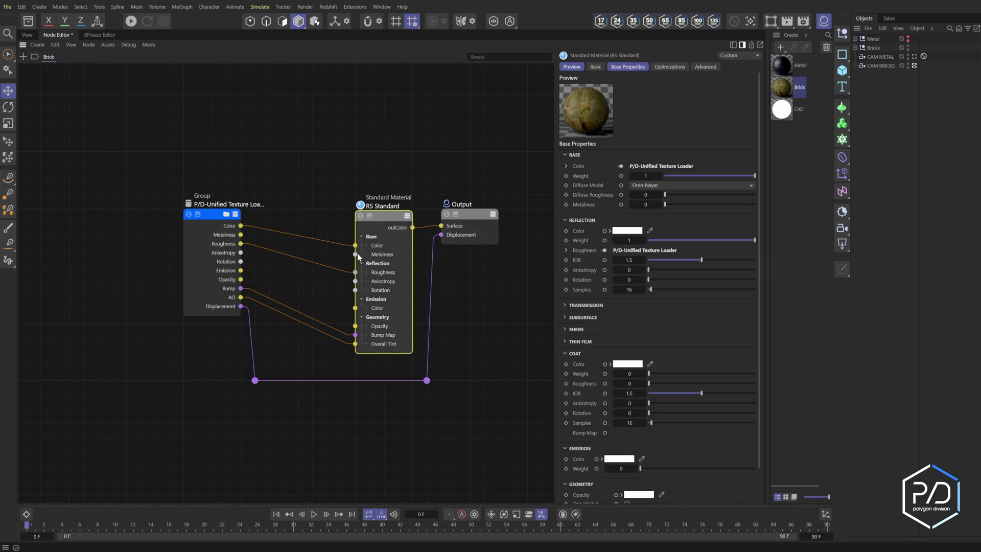
left_click(216, 220)
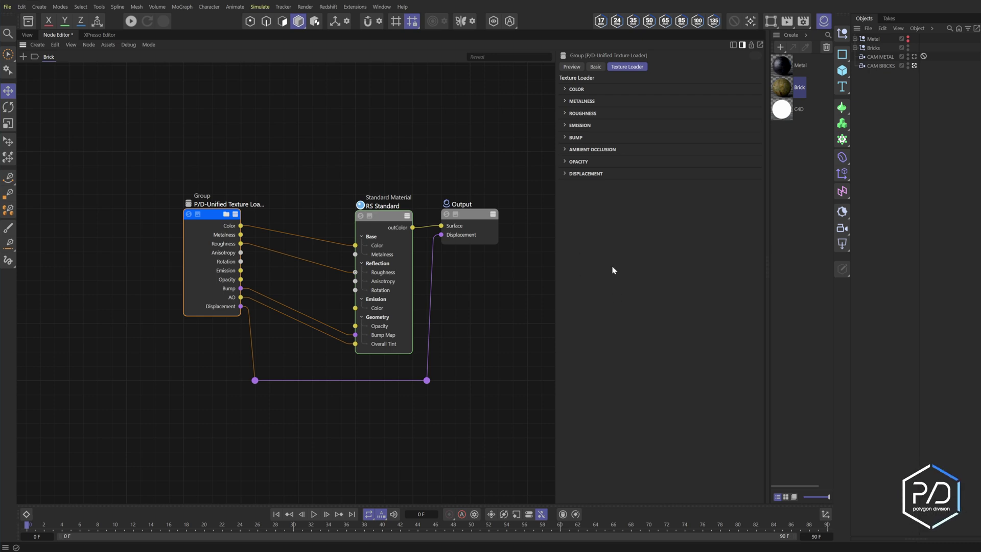
Step: Examine the Brick texture loader's Color, Roughness and Anisotropy settings, including both empty anisotropy image paths
left_click(577, 90)
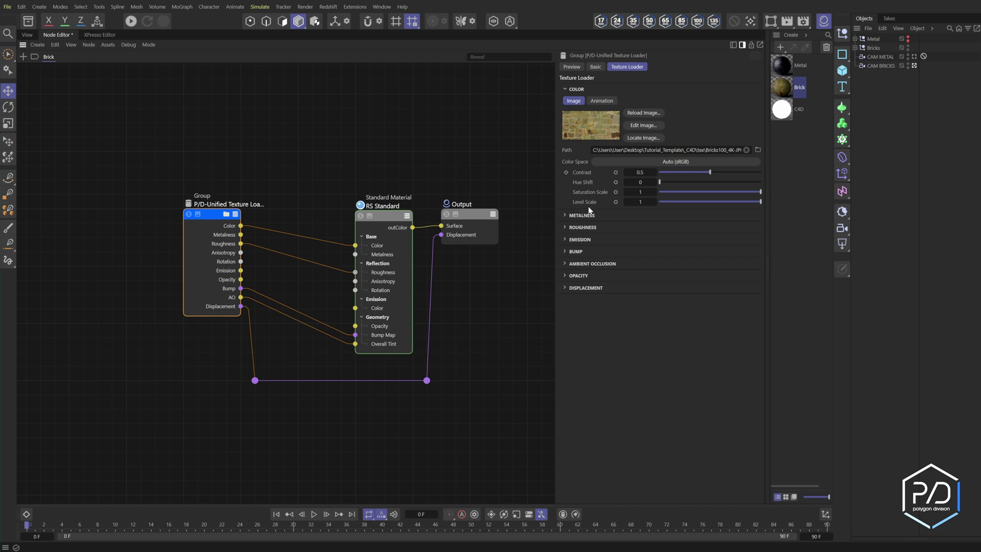
left_click(581, 92)
left_click(583, 101)
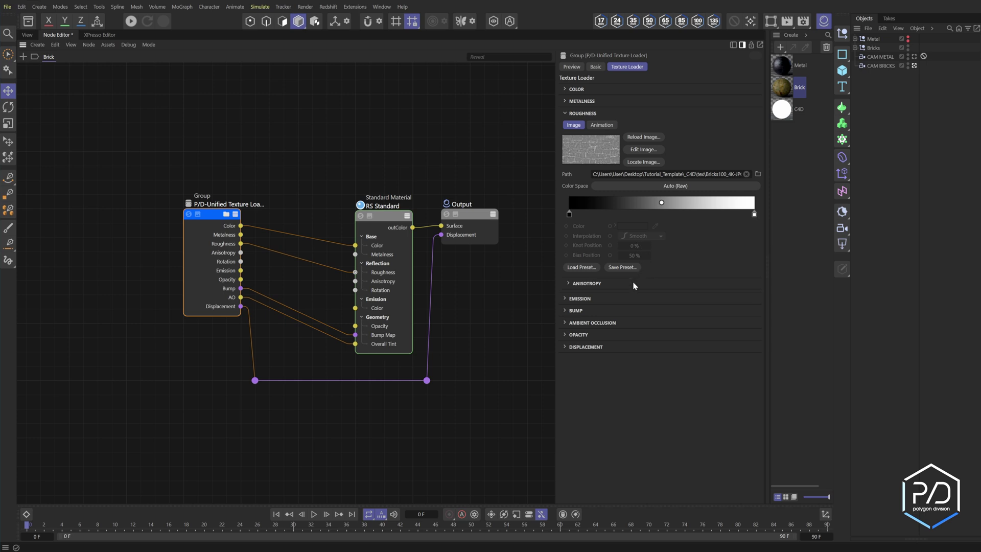
left_click(592, 286)
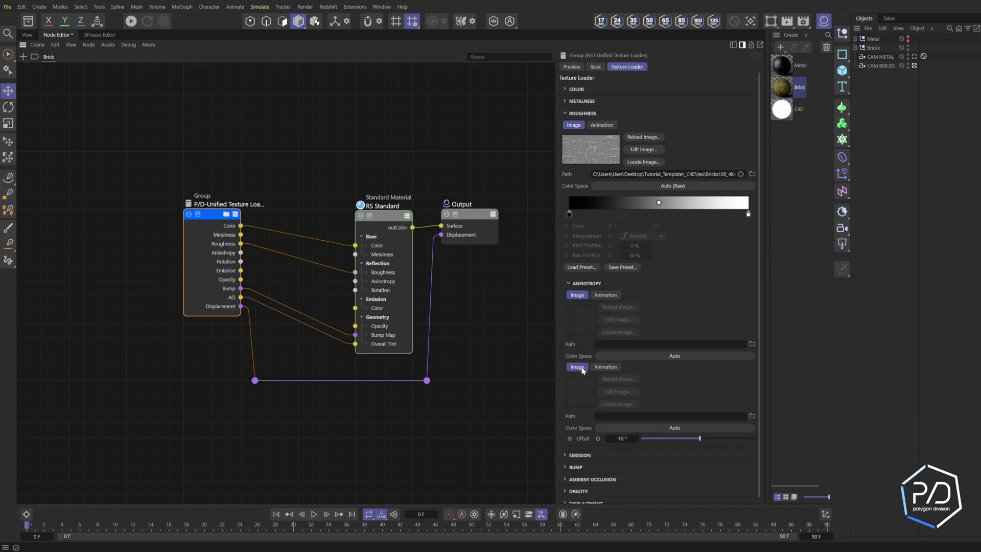
left_click(609, 345)
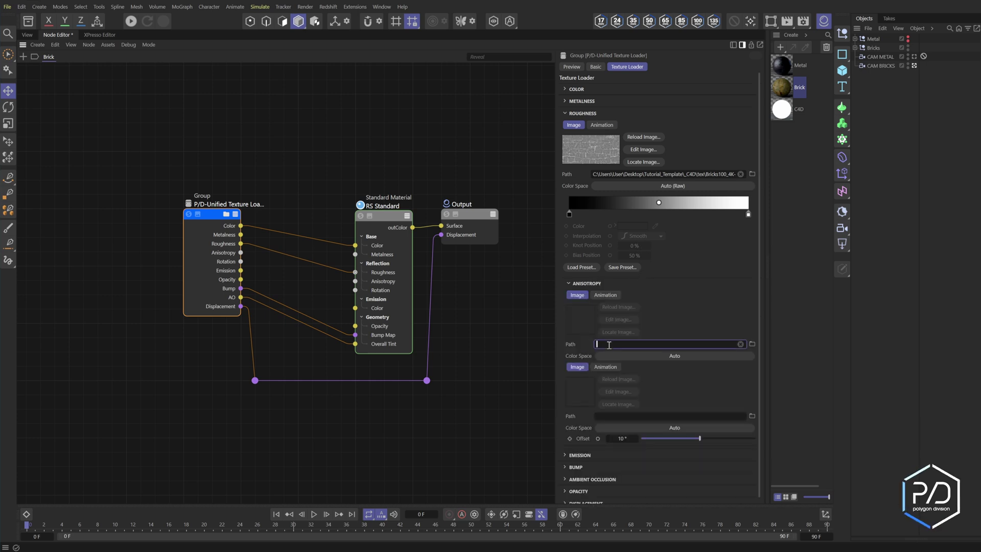
left_click(614, 415)
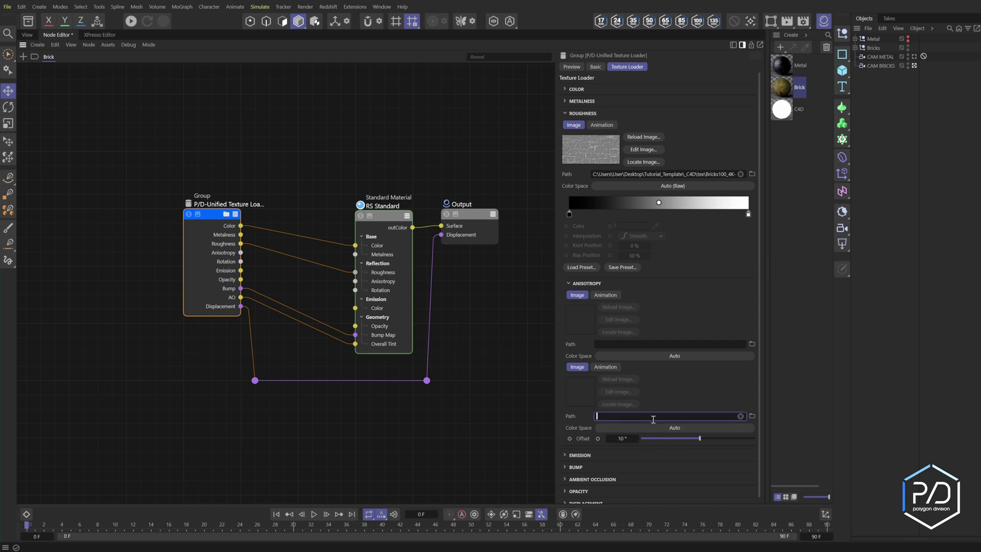
Step: Set the Offset in the Brick texture loader's Anisotropy settings to 0°
left_click_drag(700, 442, 695, 442)
left_click(630, 438)
type("0")
key("Return")
Step: Examine the Brick texture loader's Emission, Bump, Ambient Occlusion, Opacity and Displacement settings and the brick and diamond plate texture folders
left_click(582, 126)
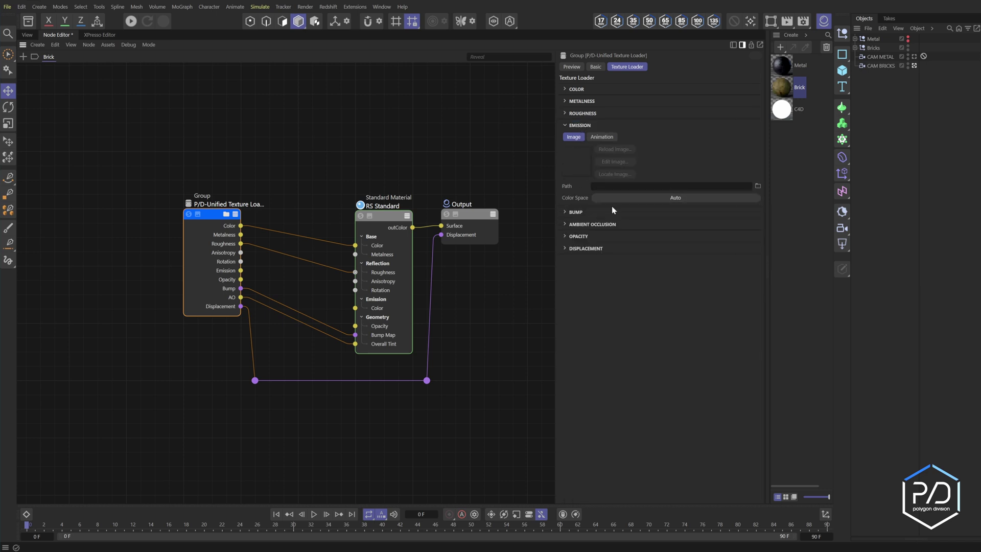
left_click(583, 126)
left_click(582, 137)
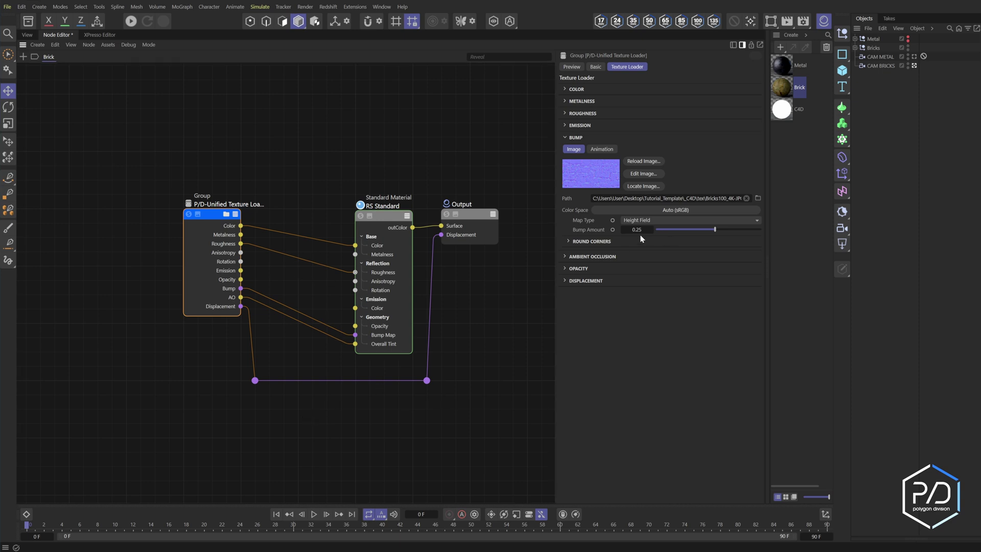
left_click(580, 138)
left_click(583, 150)
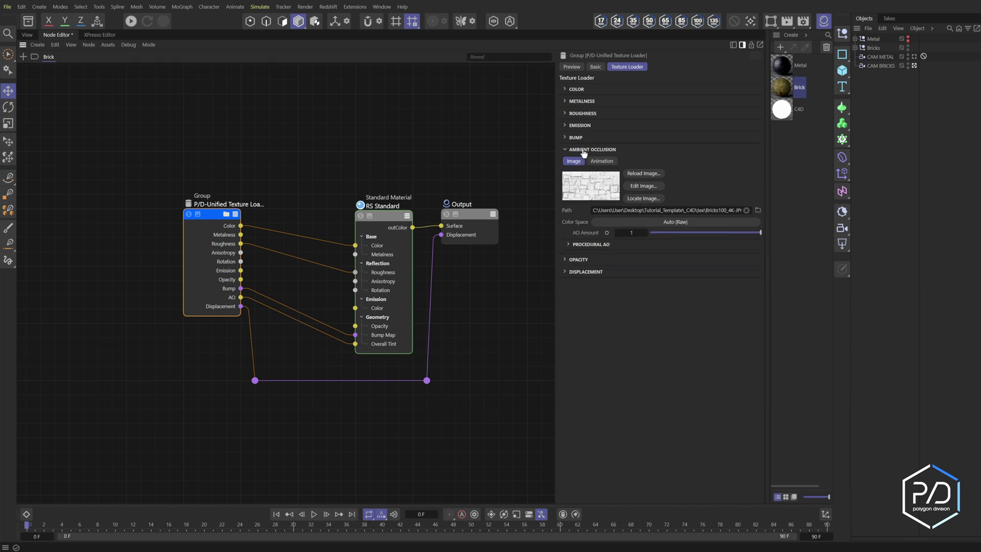
left_click_drag(750, 235, 709, 235)
left_click_drag(755, 236, 764, 236)
left_click(591, 149)
left_click(582, 162)
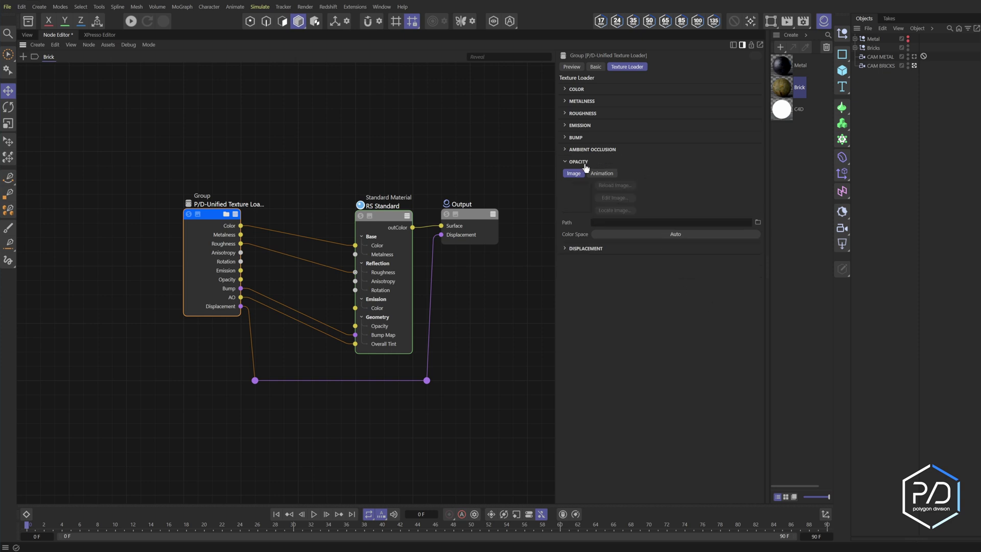
left_click(582, 161)
left_click(588, 174)
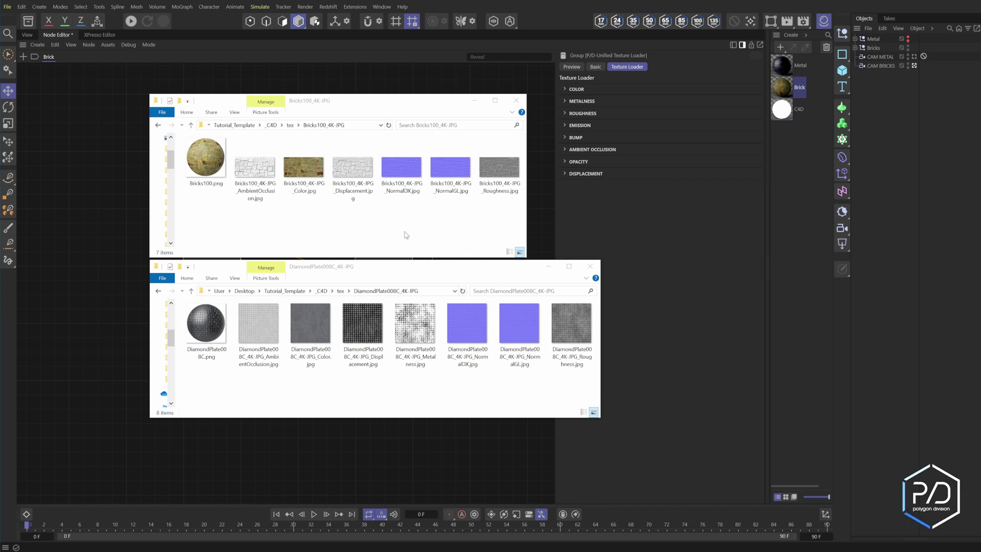
left_click(429, 271)
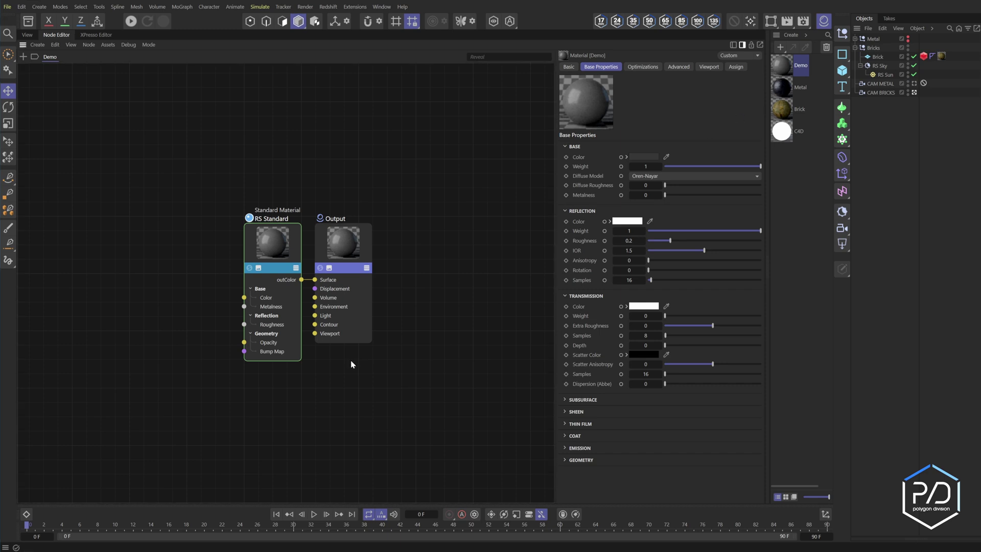
Step: Color the Demo material's RS Standard and Output nodes grey with 0% saturation and about 39% value, and hide both node previews
left_click_drag(385, 350, 254, 279)
left_click(595, 66)
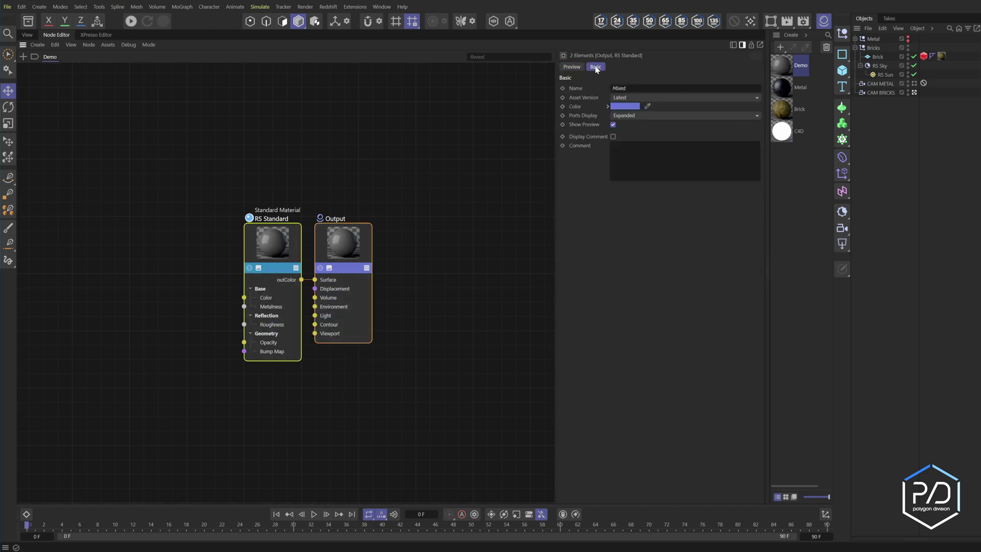
left_click(616, 107)
left_click_drag(585, 196, 532, 190)
left_click(435, 230)
left_click(329, 269)
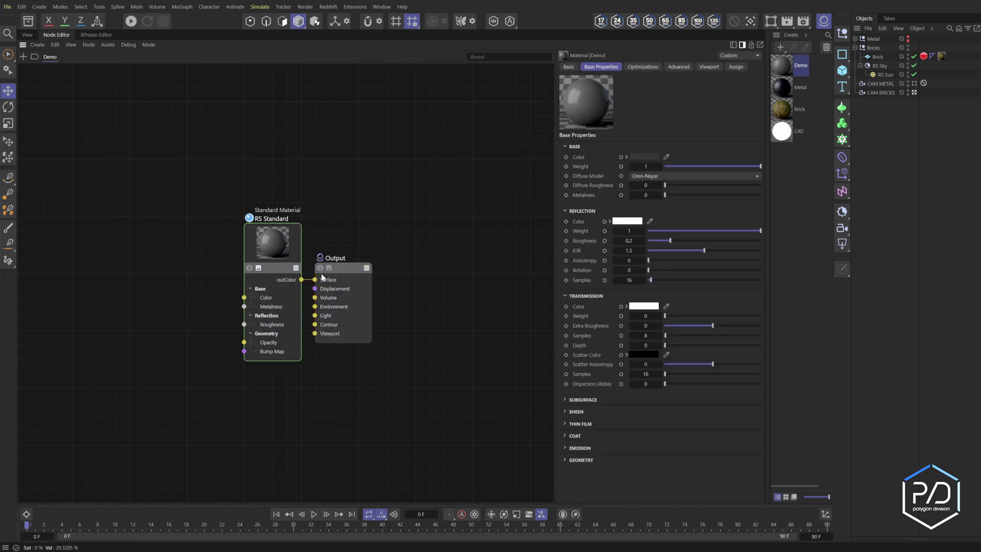
left_click(258, 267)
Step: Space the Output and RS Standard nodes apart and remove the Volume, Environment, Light, Contour and Viewport ports from Output
left_click_drag(347, 268, 506, 278)
left_click_drag(275, 271, 391, 284)
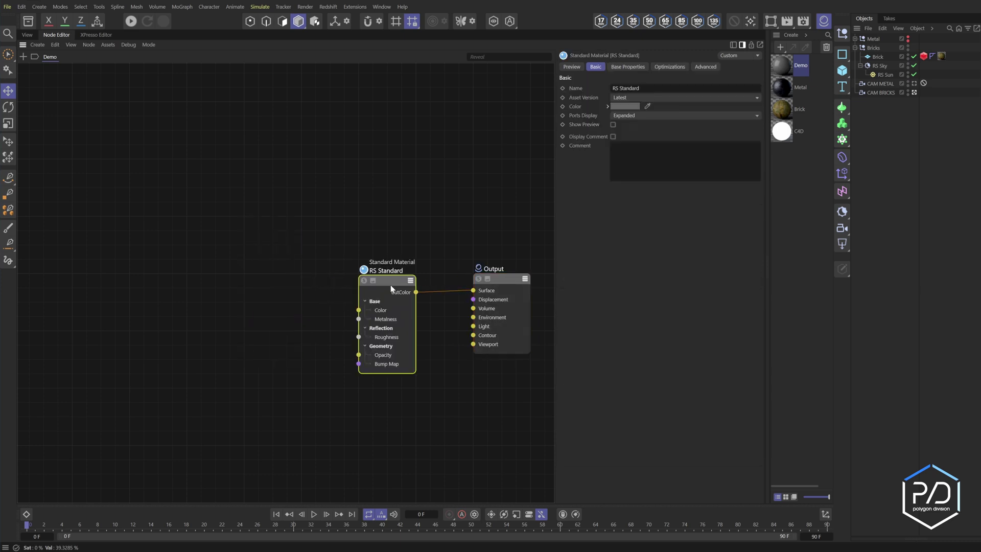
left_click(485, 310)
double_click(485, 309)
double_click(485, 310)
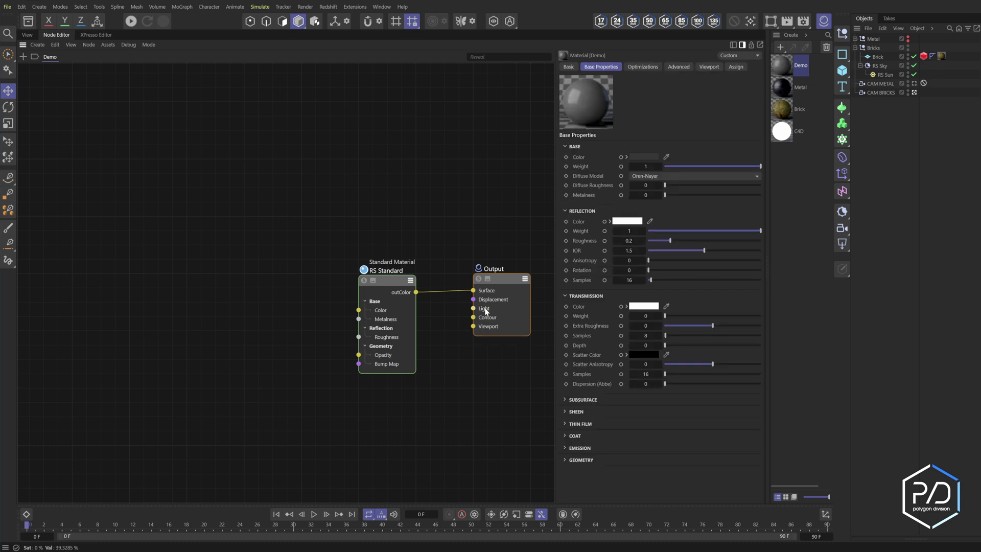
double_click(485, 309)
double_click(486, 309)
double_click(486, 309)
Step: Expose the Overall Tint, reflection Anisotropy, reflection Rotation and Emission Color ports on the RS Standard node
left_click(409, 287)
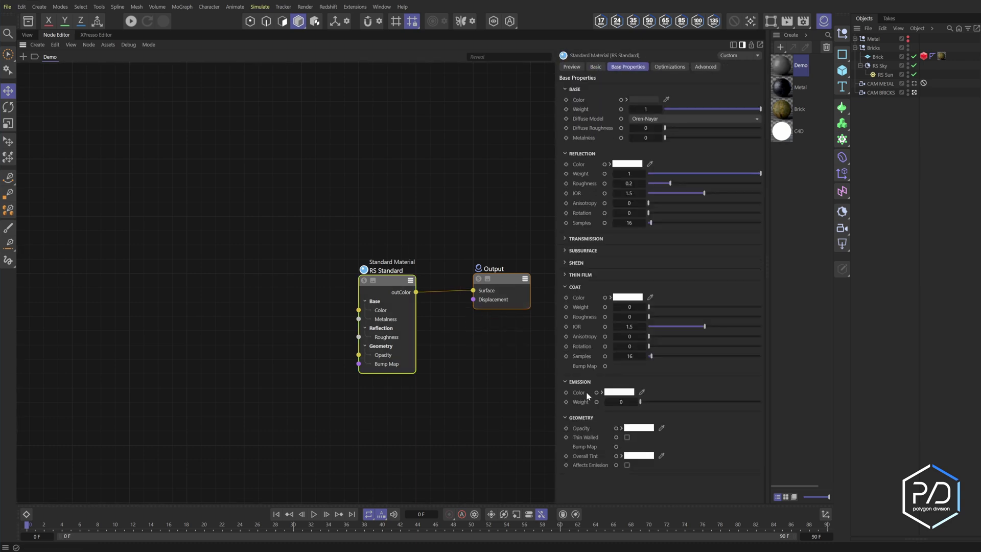
left_click(616, 456)
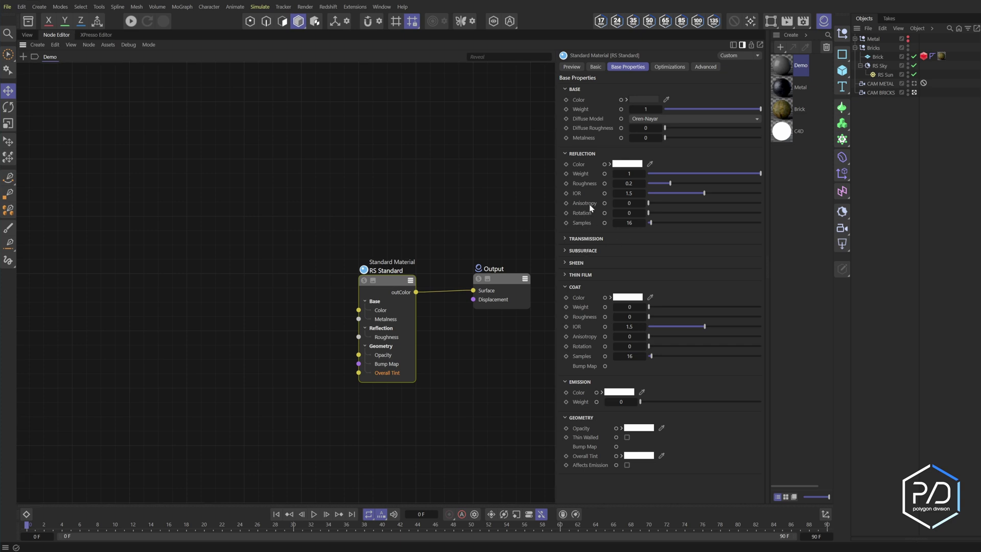
left_click(605, 202)
left_click(604, 213)
left_click(613, 153)
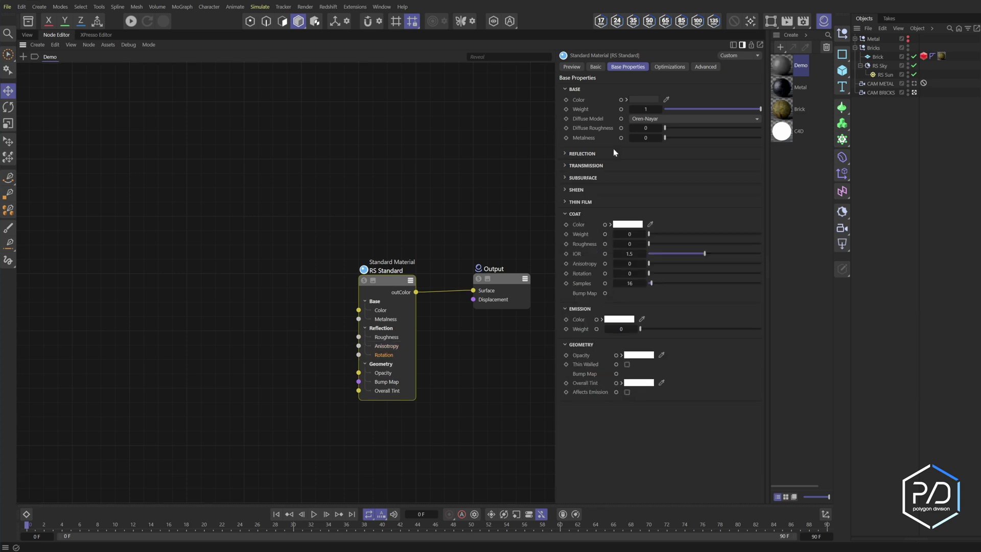
left_click(575, 214)
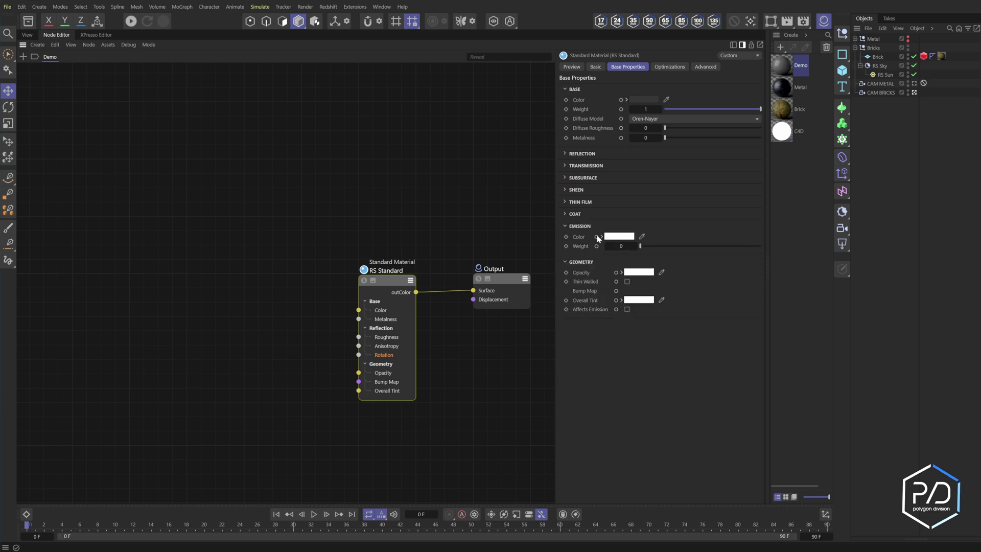
left_click(596, 237)
left_click(580, 226)
left_click(582, 238)
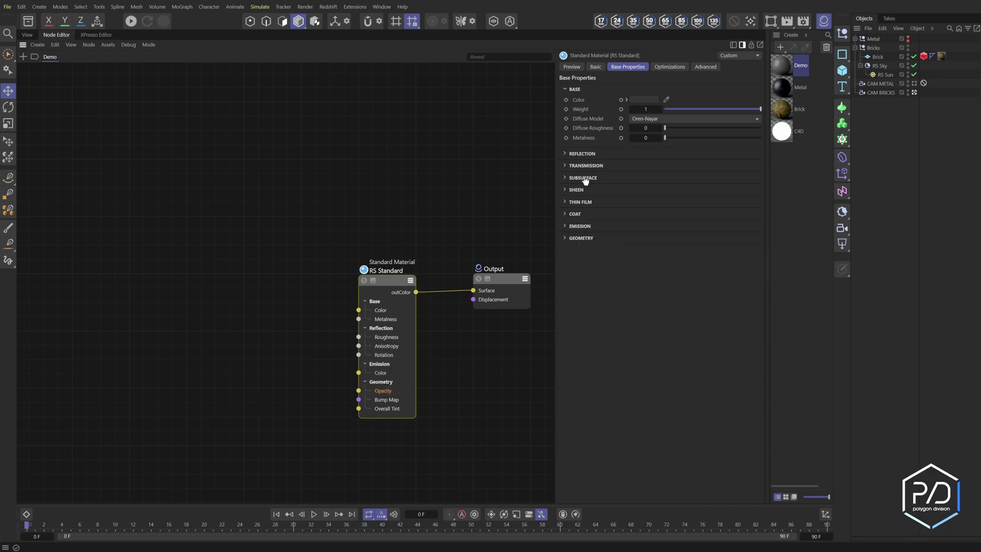
left_click(500, 441)
Step: Add an empty group named P/D-Universal Texture Loader in the free space beside the RS Standard node
middle_click_drag(355, 375, 386, 328, "alt")
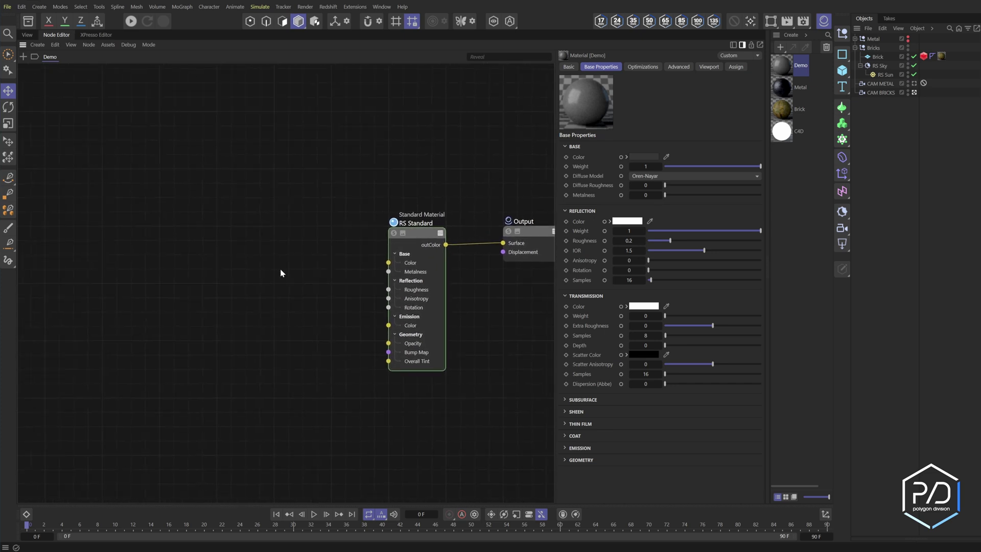
right_click(267, 277)
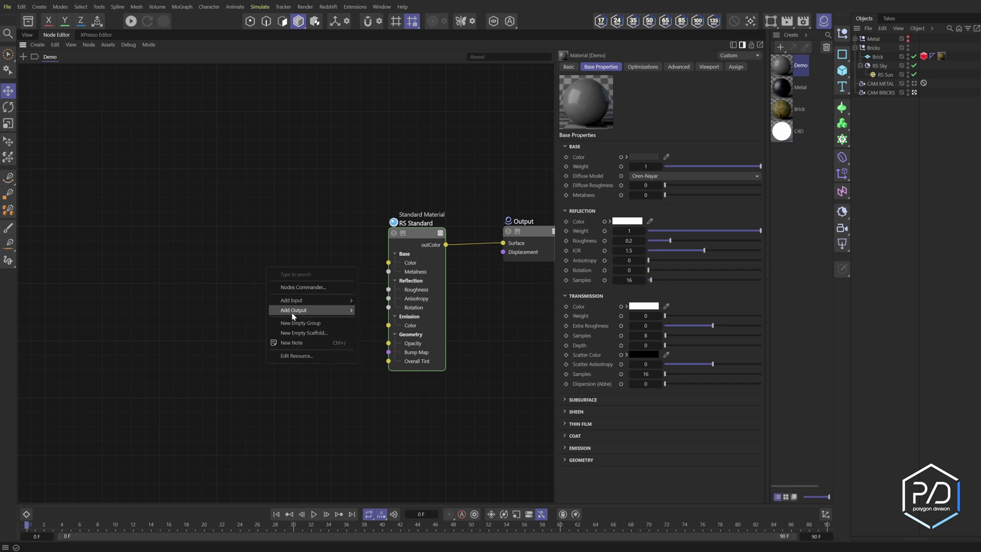
left_click(302, 322)
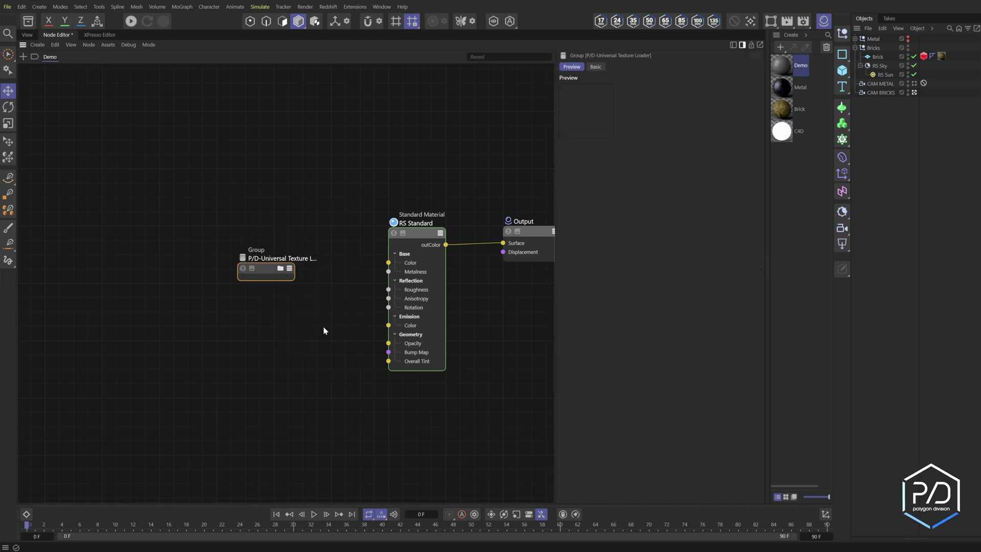
Step: Color the texture loader group node blue with hue 216°, saturation 100% and value 100%
left_click(595, 67)
left_click(626, 105)
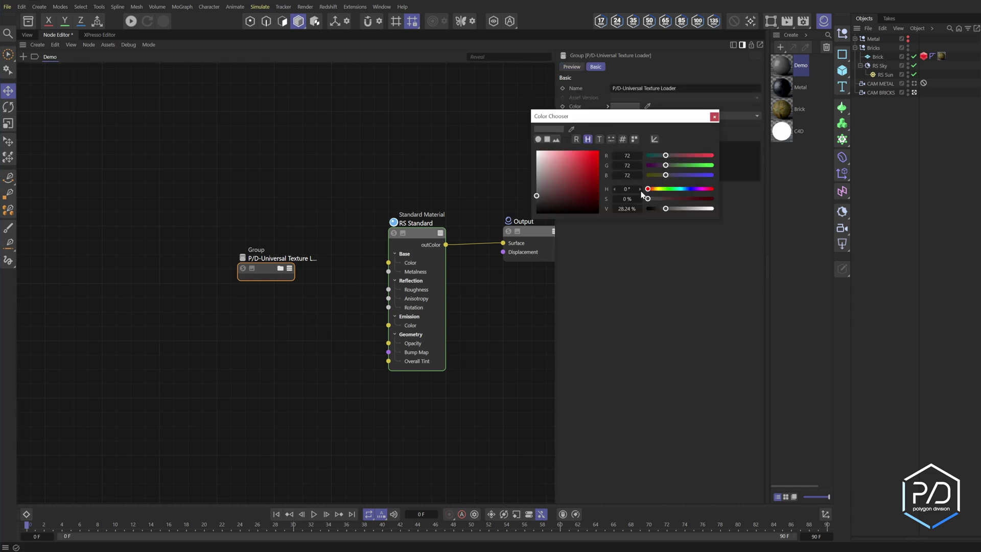
left_click(686, 189)
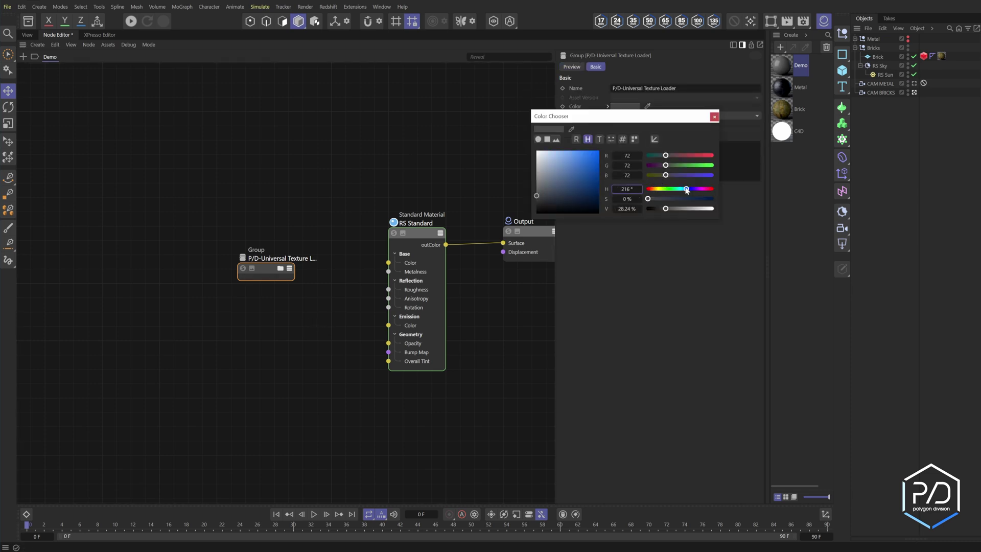
left_click_drag(696, 209, 740, 207)
left_click(711, 199)
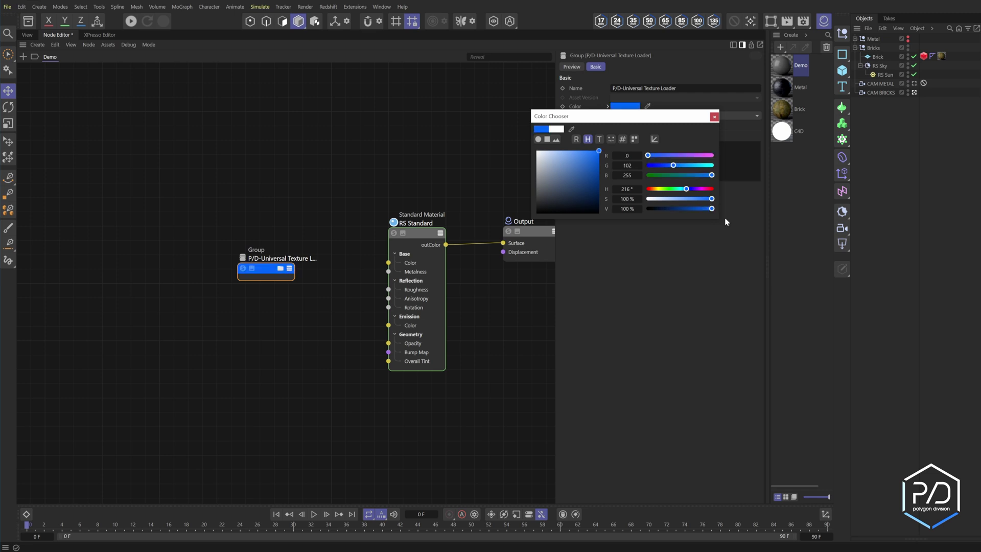
left_click(284, 287)
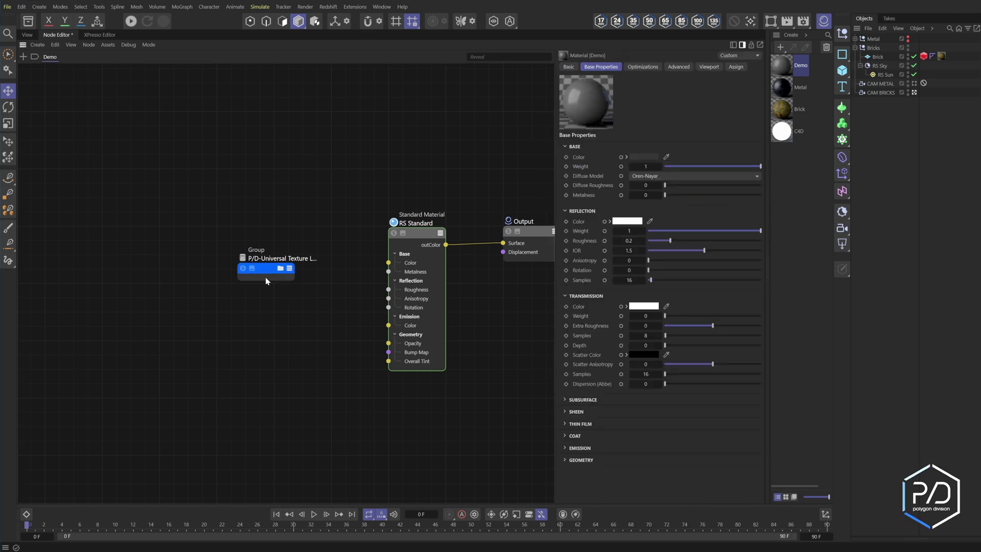
Step: Move the loader group clear of RS Standard and create group outputs wired to all nine of its exposed ports, from Color through Overall Tint
left_click_drag(273, 270, 252, 233)
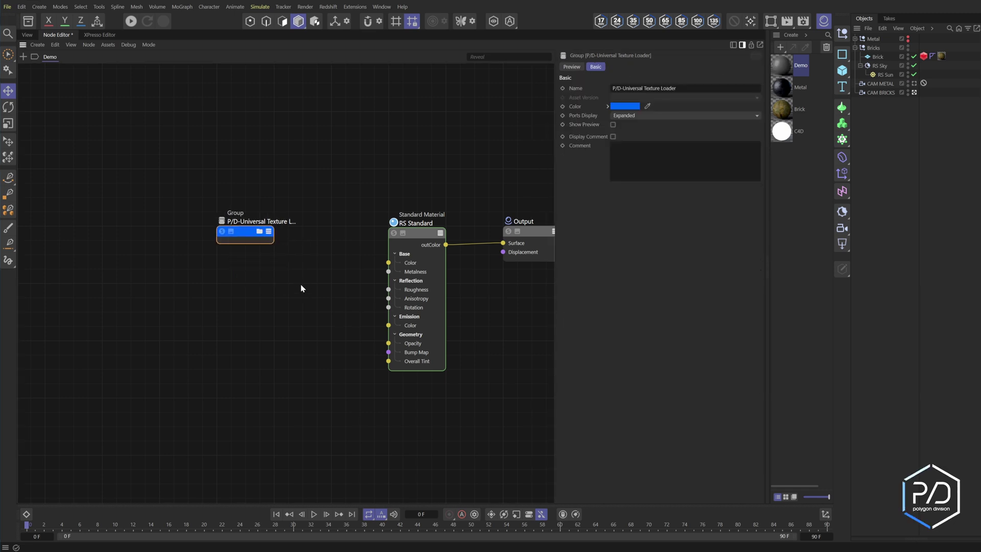
left_click_drag(388, 263, 259, 233)
left_click_drag(389, 271, 267, 256)
left_click_drag(388, 298, 231, 271)
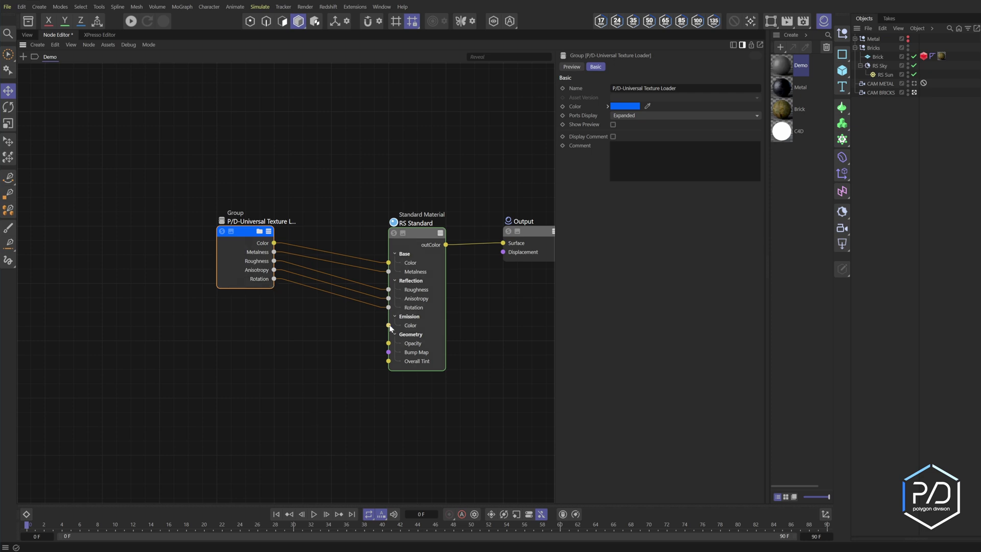
left_click_drag(389, 325, 245, 286)
left_click_drag(388, 343, 245, 304)
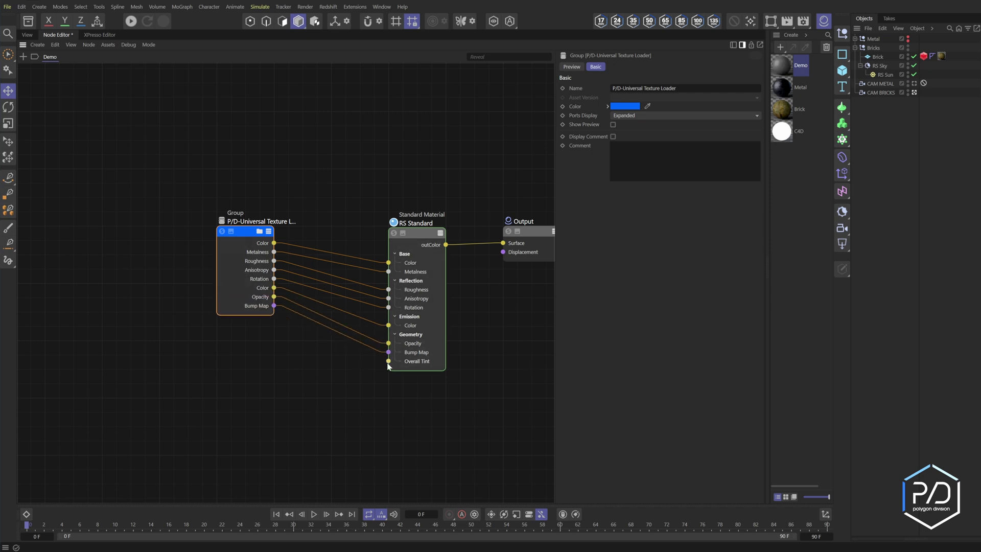
left_click_drag(389, 361, 228, 304)
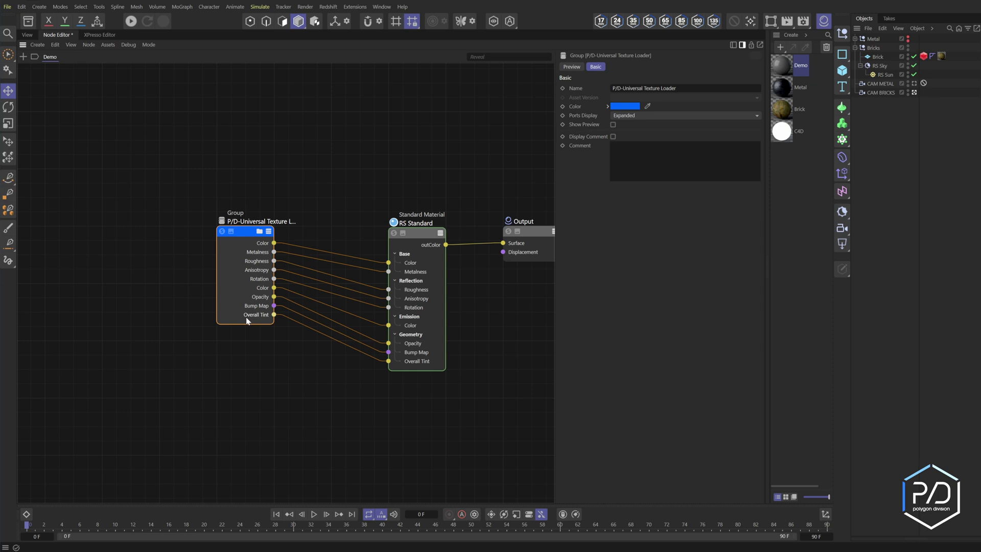
Step: Wire a new group output to the Output node's Displacement port and reroute that connection below the RS Standard node
left_click_drag(504, 253, 243, 323)
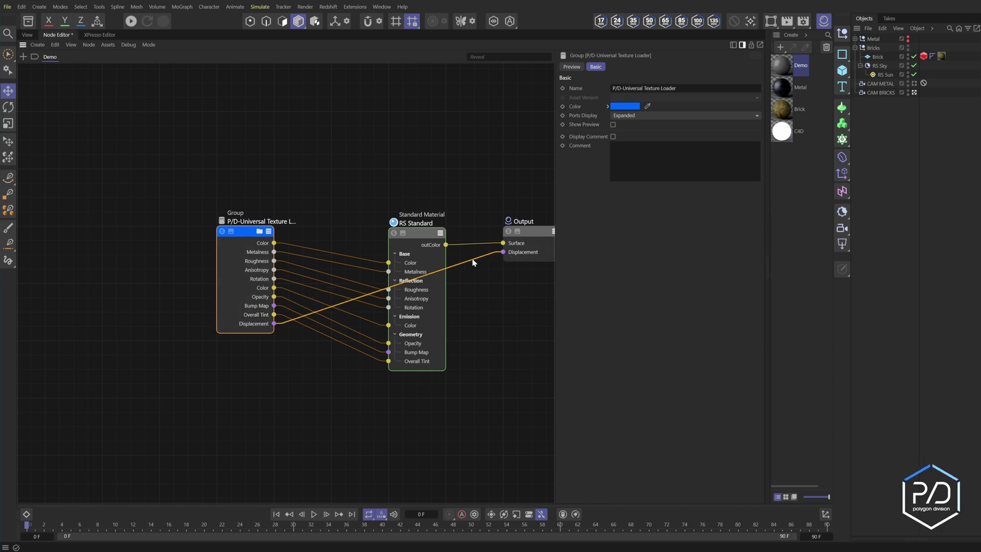
double_click(472, 262)
left_click_drag(473, 262, 488, 397)
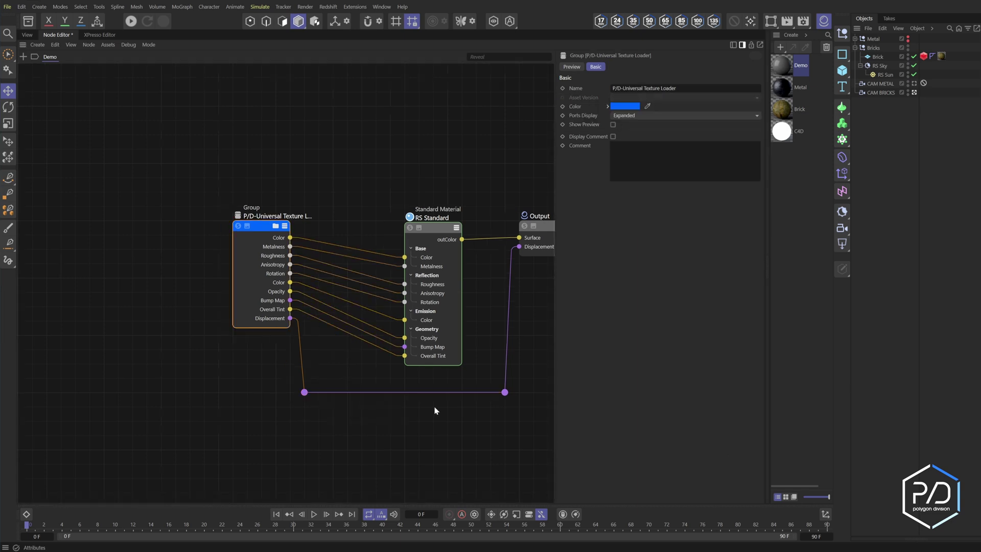
Step: Inside the loader group, add a Texture node named Color, connect it to the first Color output and hide its preview
double_click(260, 228)
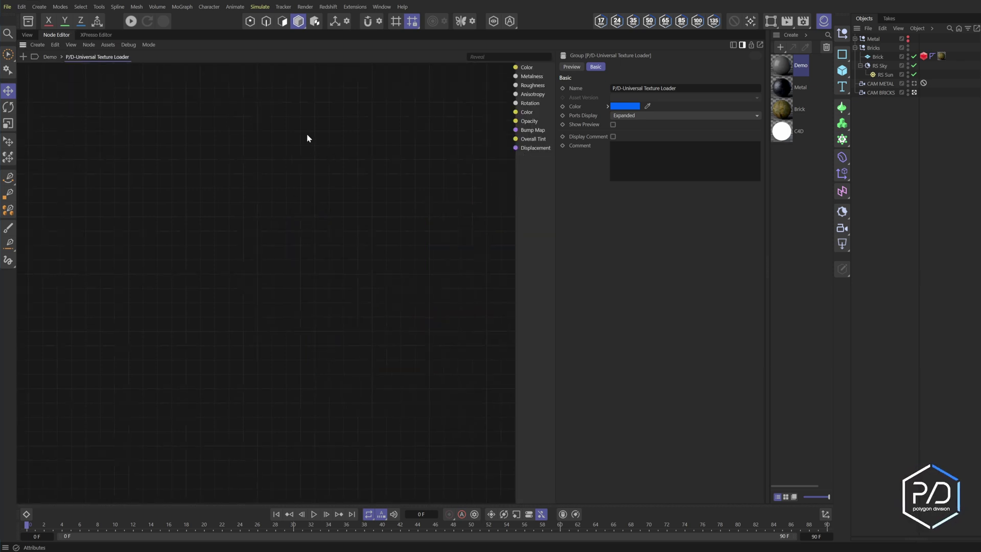
type("ctex")
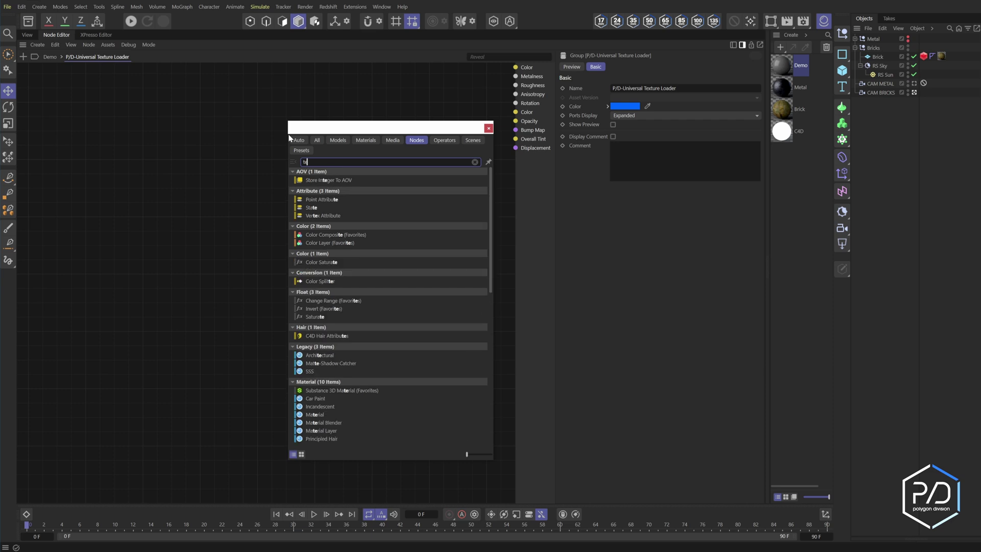
key("Return")
left_click_drag(317, 148, 515, 67)
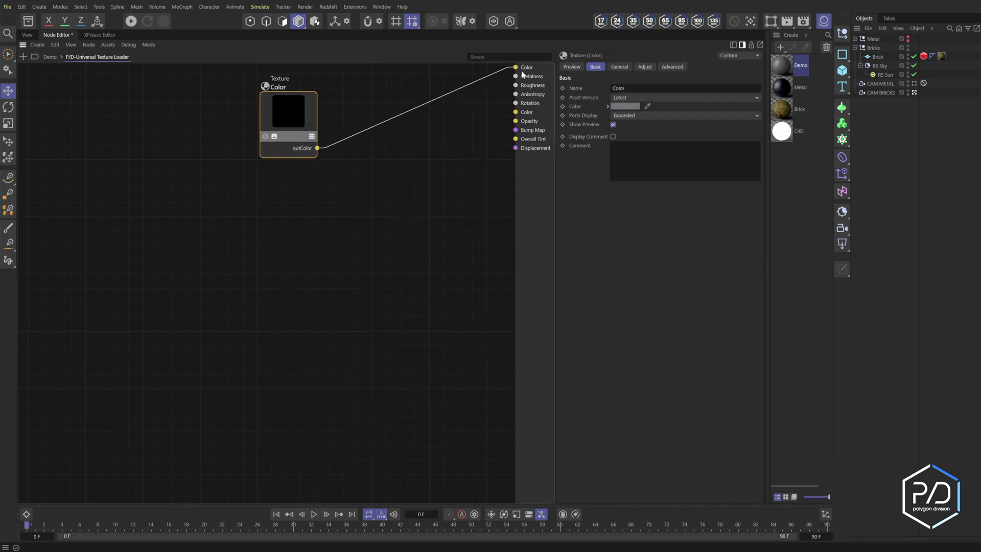
left_click(275, 136)
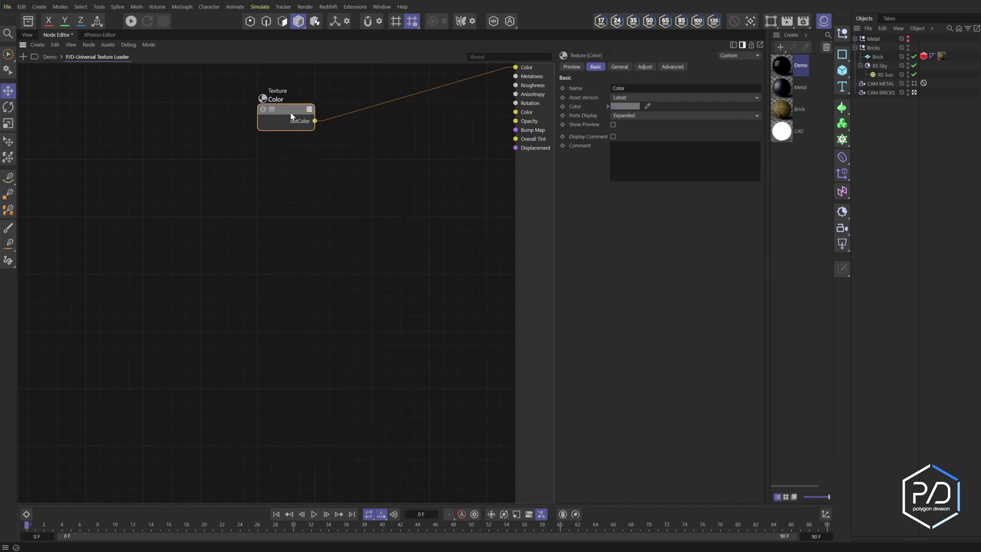
Step: Color the Color texture node red with hue 0°, saturation 100% and value 100%
left_click(625, 105)
left_click(582, 153)
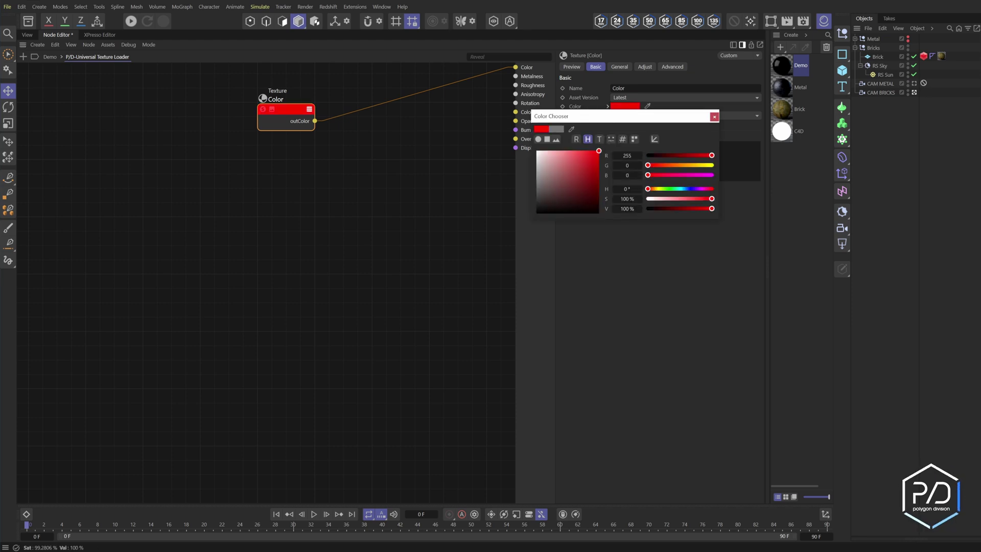
left_click(303, 206)
left_click(291, 112)
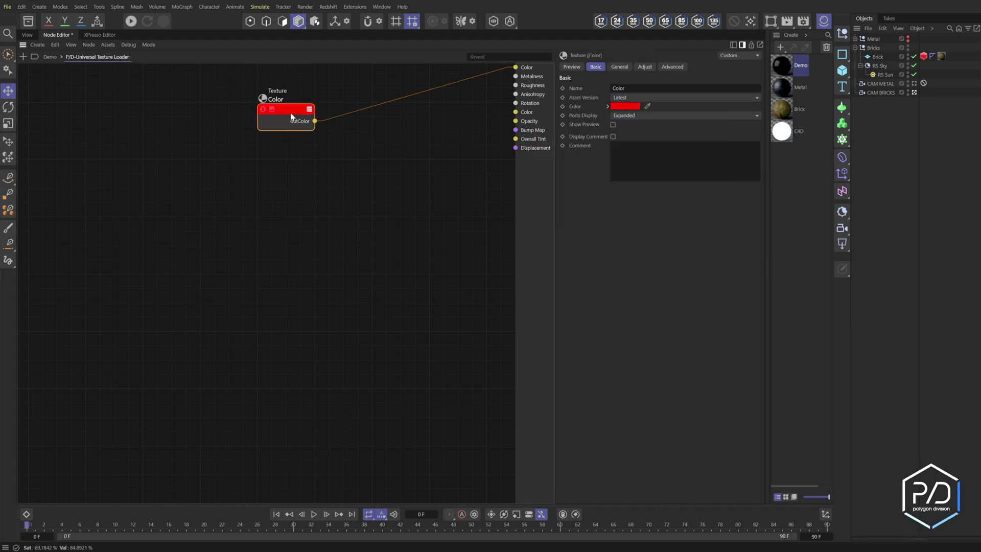
Step: Expose the Color texture's image Filename port as an input of the loader group, and view the group's inputs from the Demo level
right_click(288, 115)
mouse_move(357, 134)
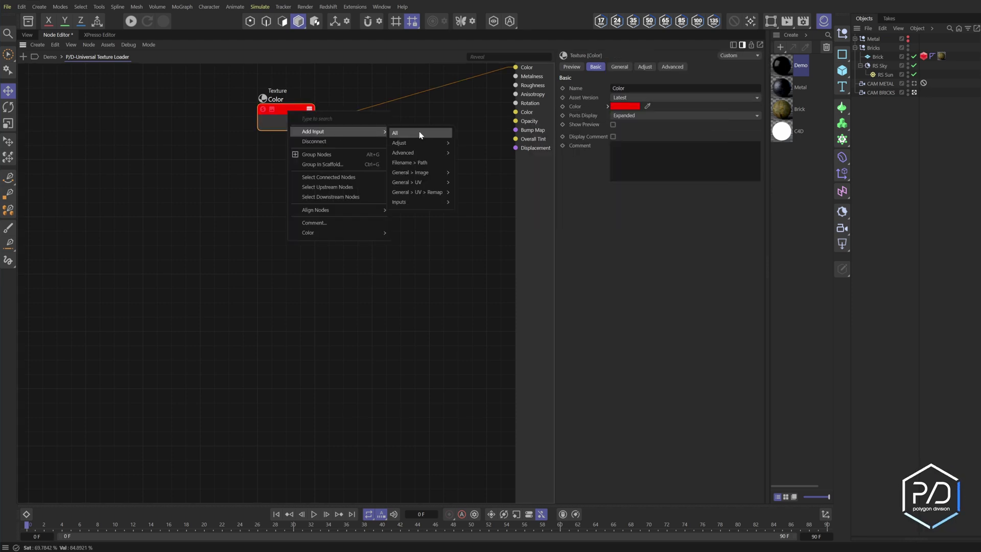
left_click(427, 168)
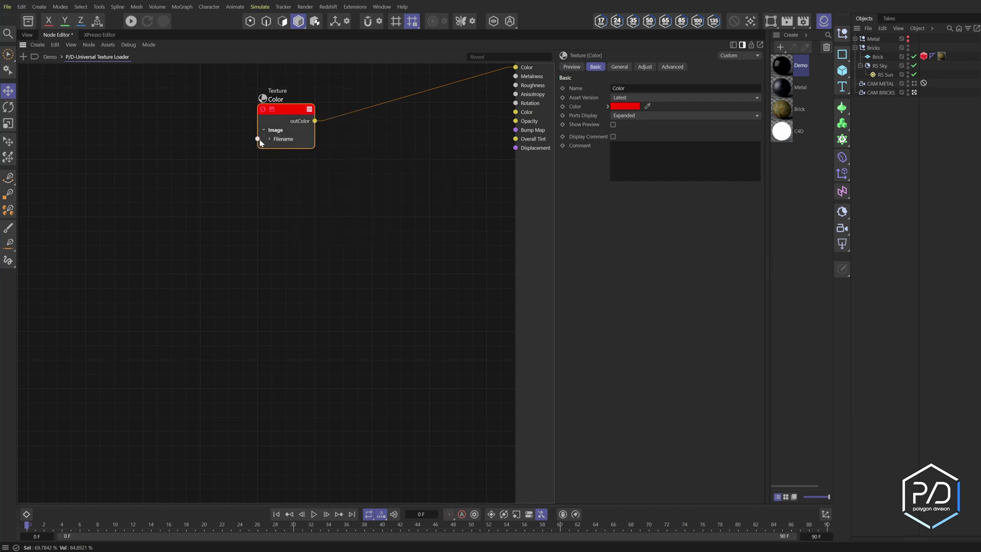
left_click(50, 57)
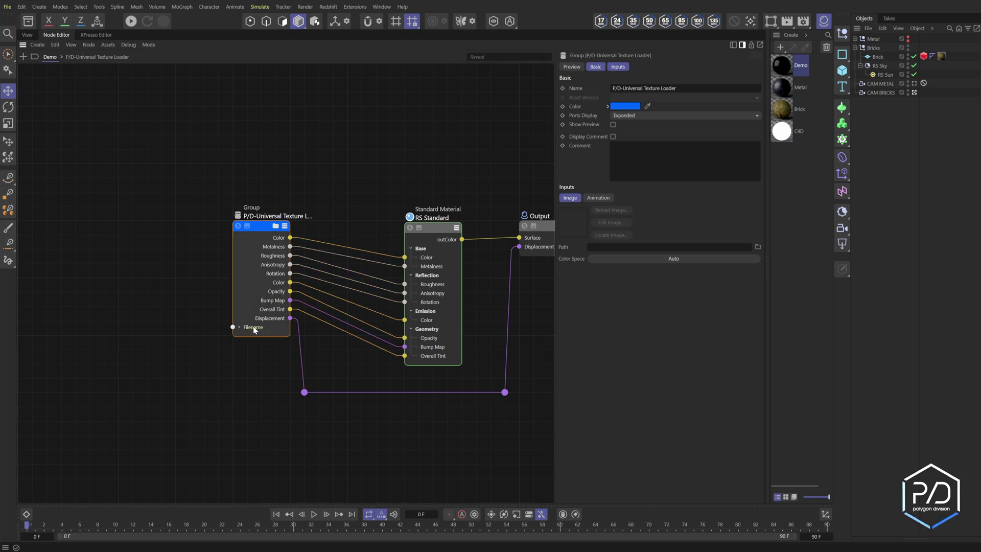
left_click(617, 67)
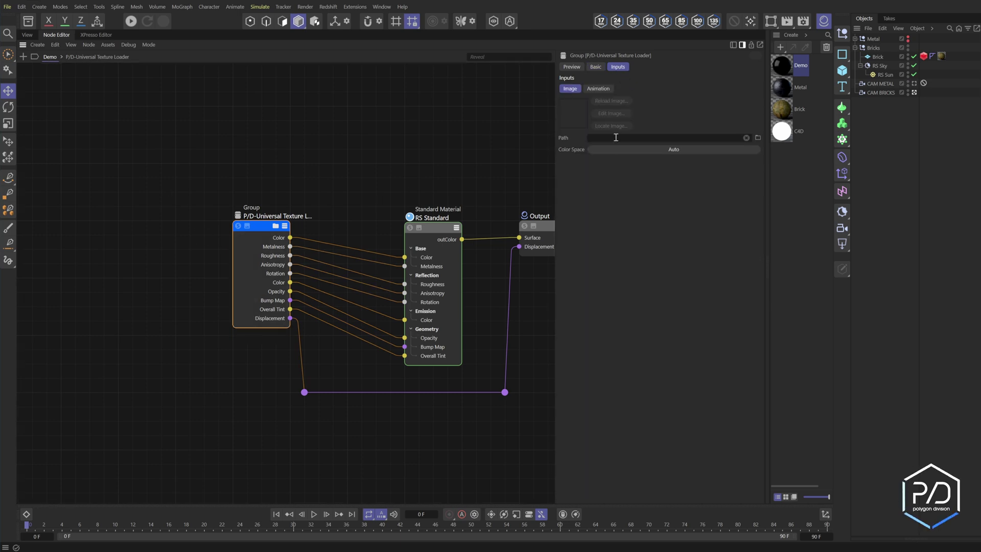
Step: Inside the loader group, insert a Color Correct node between the Color texture and the group's Color output
double_click(276, 229)
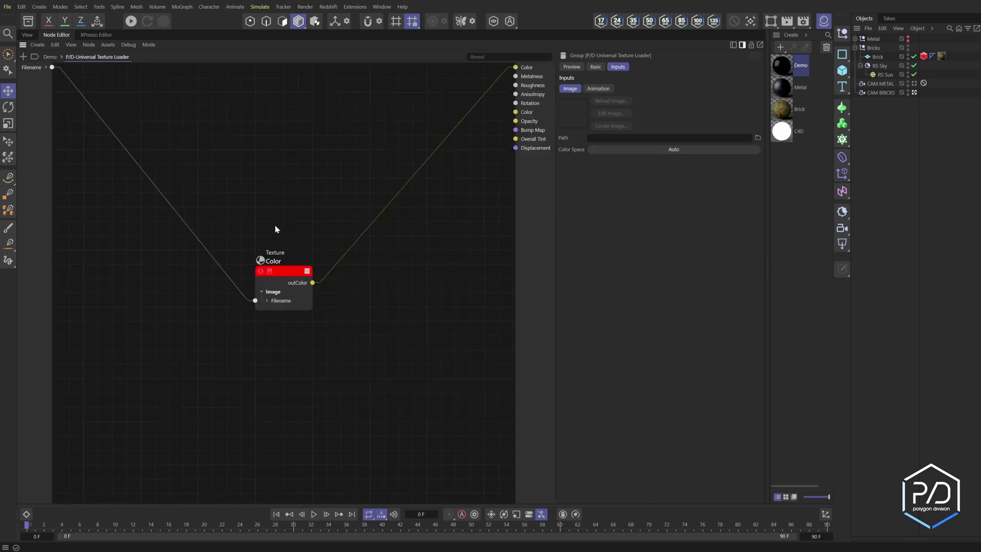
middle_click_drag(311, 225, 308, 163)
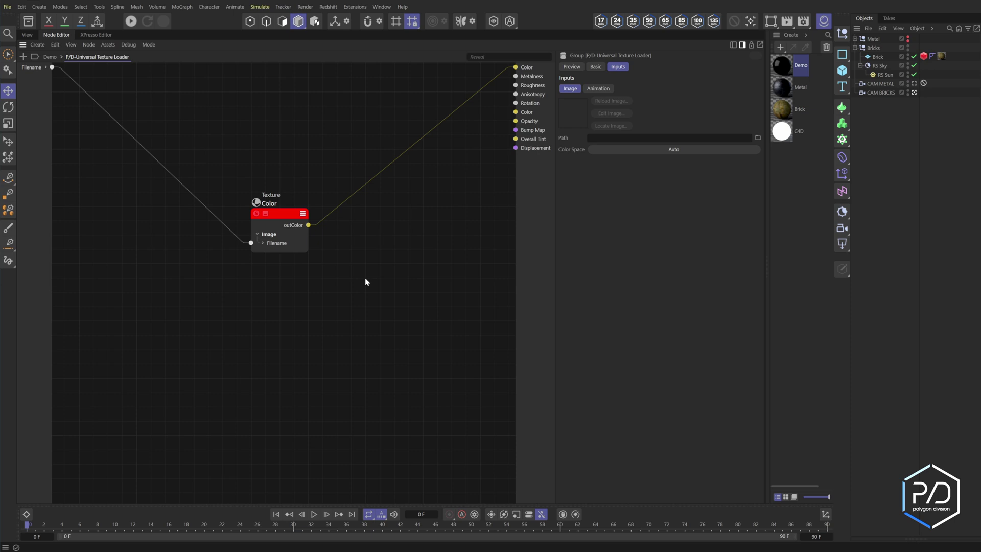
double_click(363, 239)
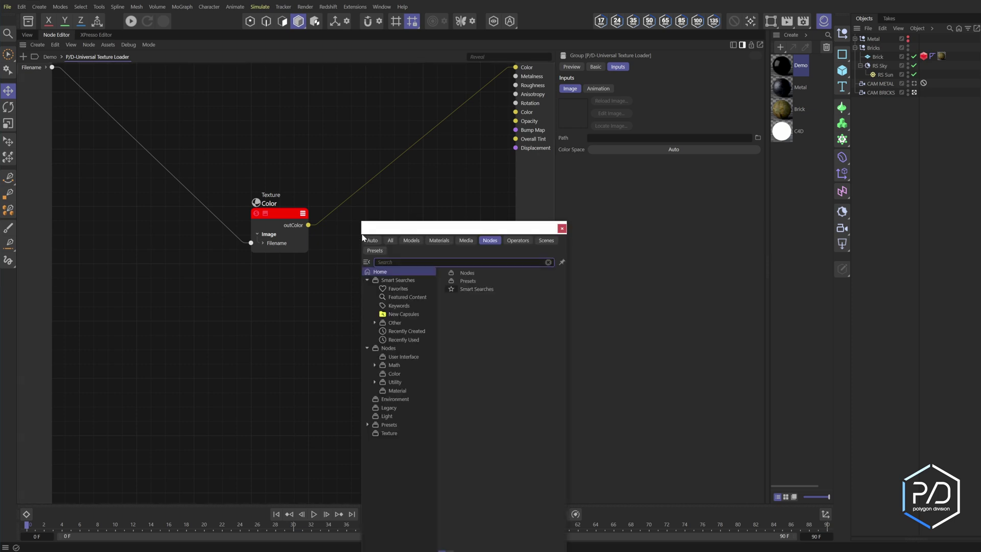
type("correct")
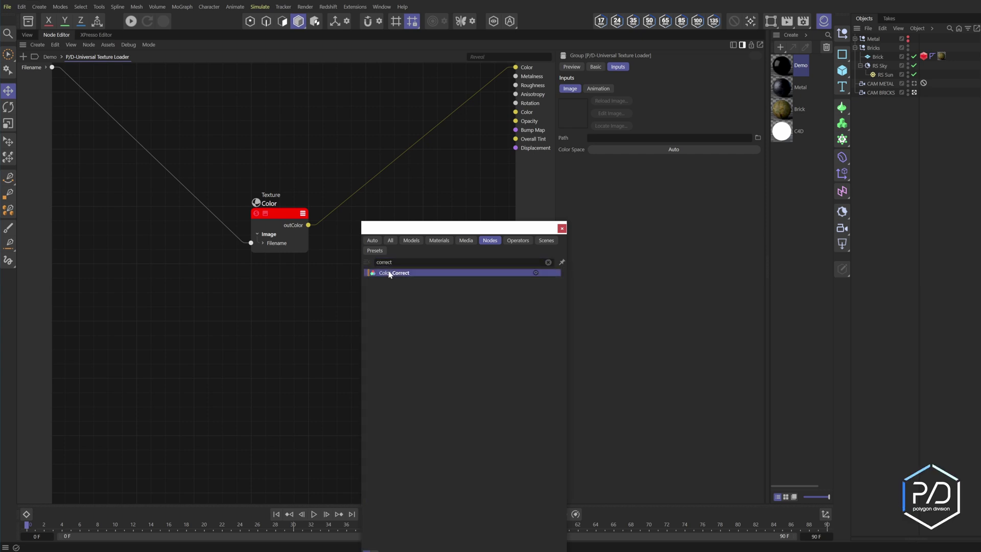
left_click_drag(390, 274, 311, 266)
Step: Expose the Gamma, Contrast, Hue Shift, Saturation Scale and Level Scale ports on the Color Correct node
left_click(621, 98)
left_click(621, 107)
left_click(621, 118)
left_click(621, 128)
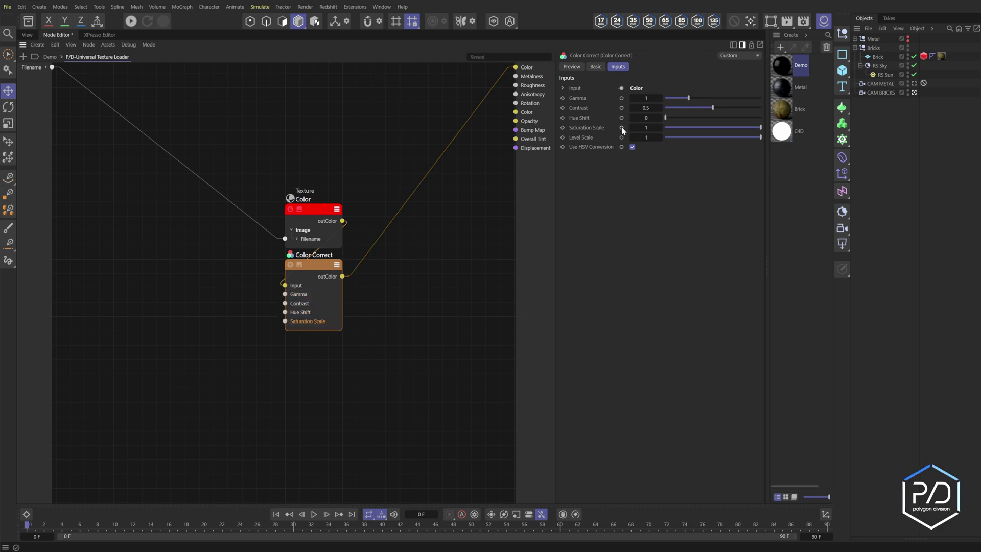
left_click(621, 137)
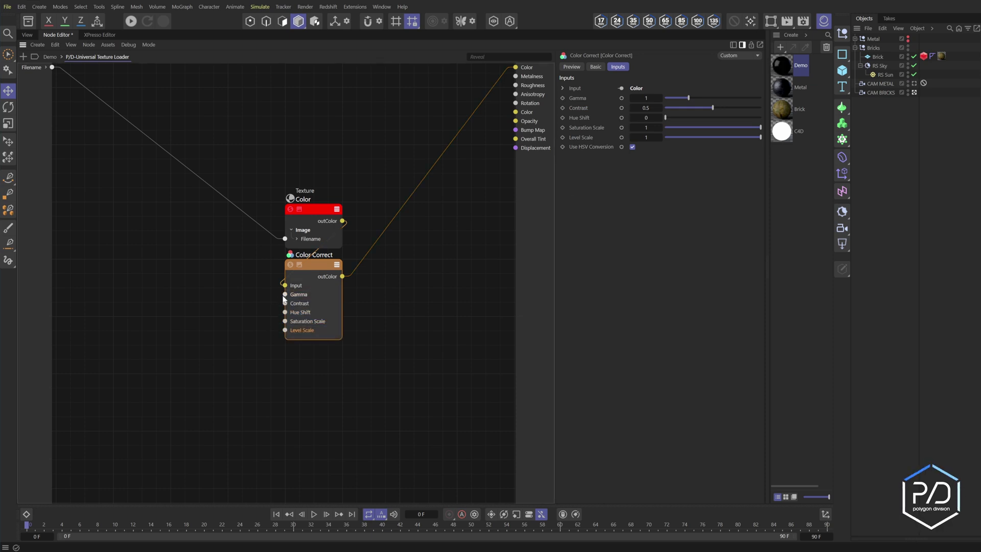
Step: Publish the Color Correct node's Gamma, Contrast, Hue Shift, Saturation Scale and Level Scale ports as inputs of the loader group
left_click_drag(286, 295, 263, 303)
left_click(263, 316)
left_click_drag(285, 312, 262, 325)
left_click(262, 325)
left_click_drag(285, 330, 260, 334)
left_click(261, 334)
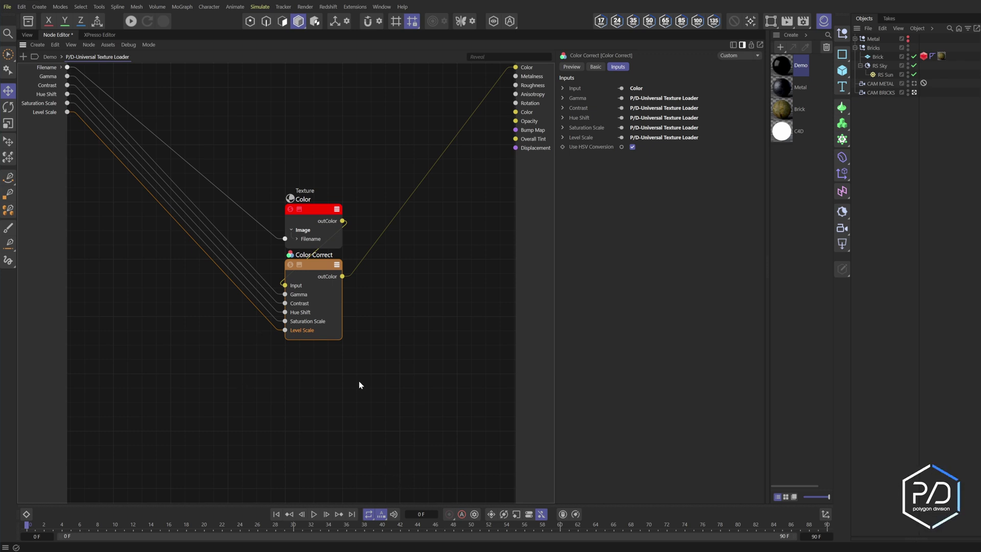
Step: Open the loader group's resource for editing from the Demo level and add a UI group named Color under Inputs
left_click(49, 57)
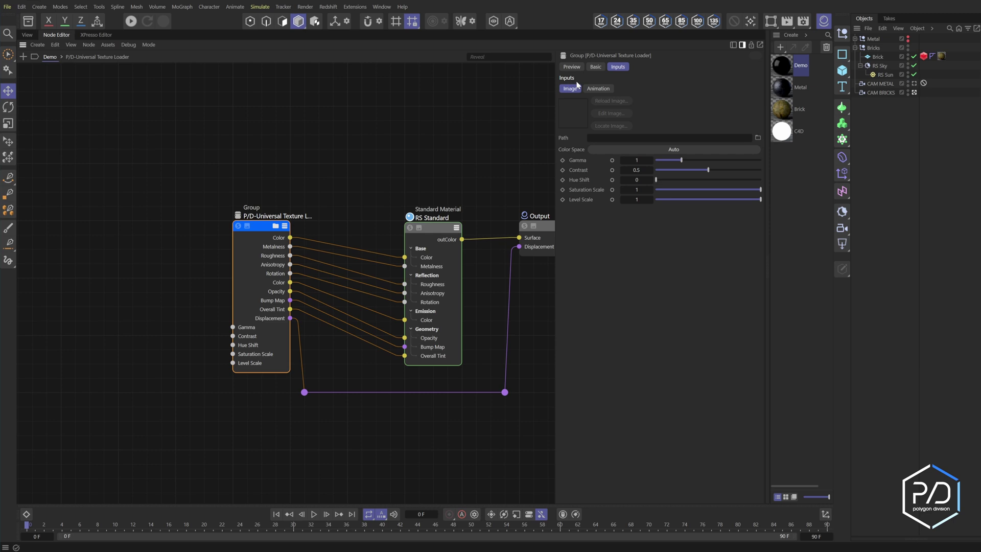
right_click(251, 277)
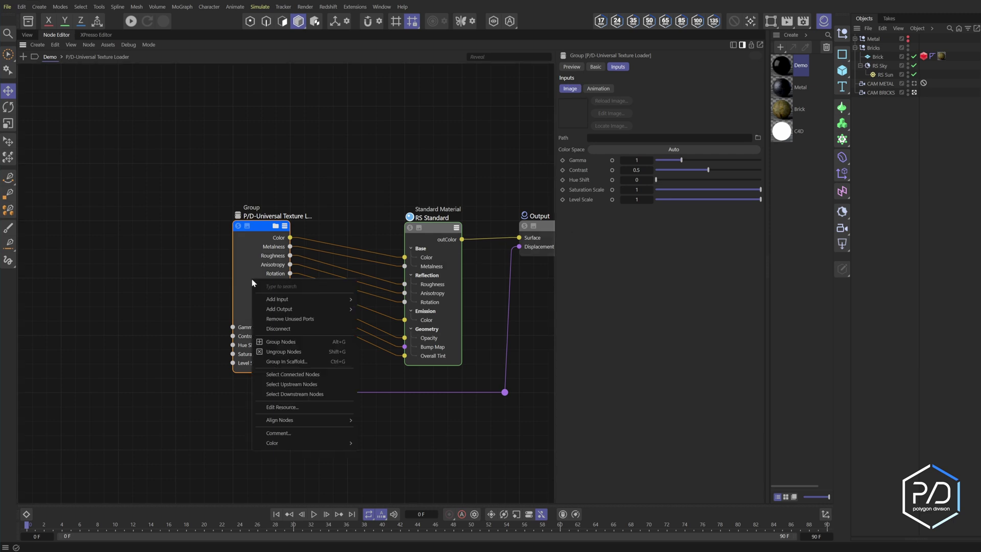
left_click(281, 407)
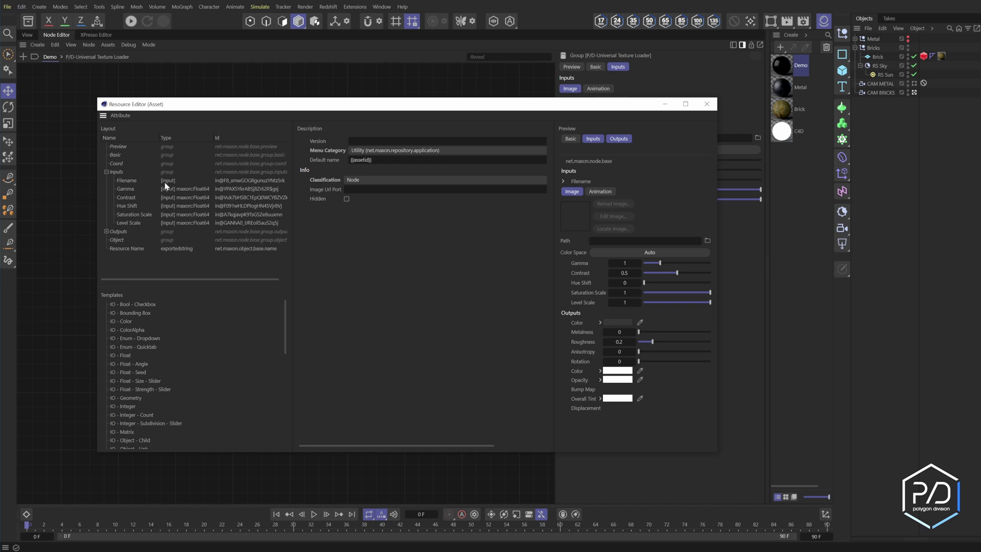
left_click(106, 231)
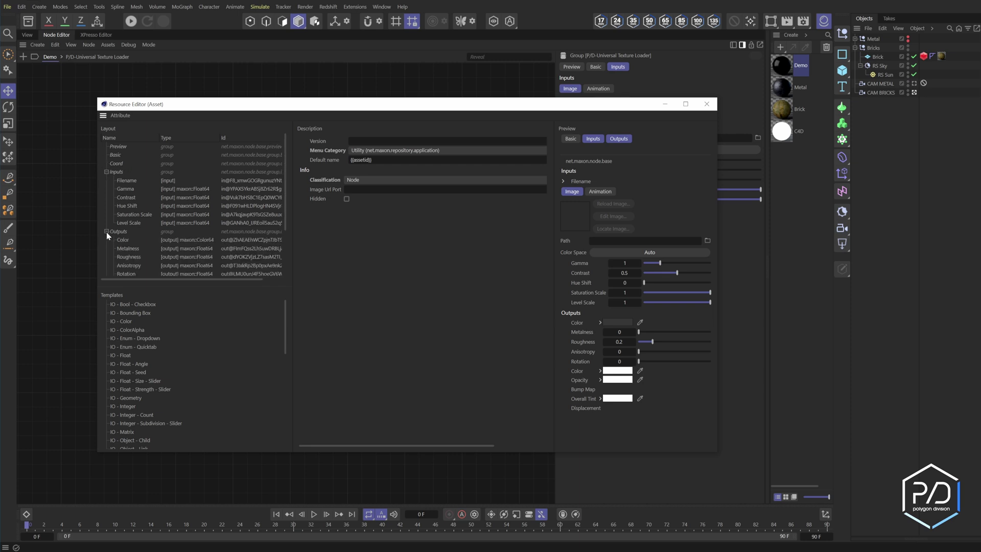
left_click(106, 232)
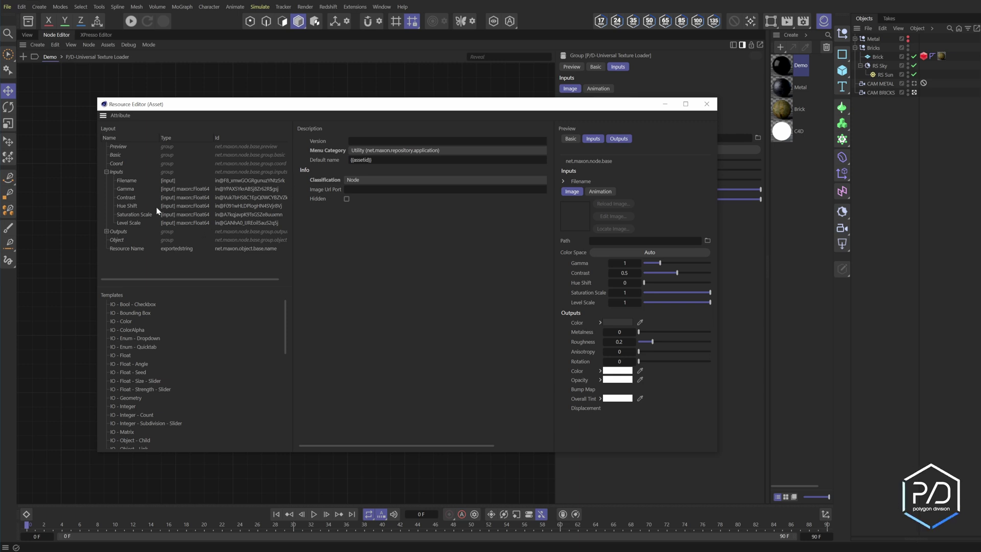
scroll(163, 391, "down", 15)
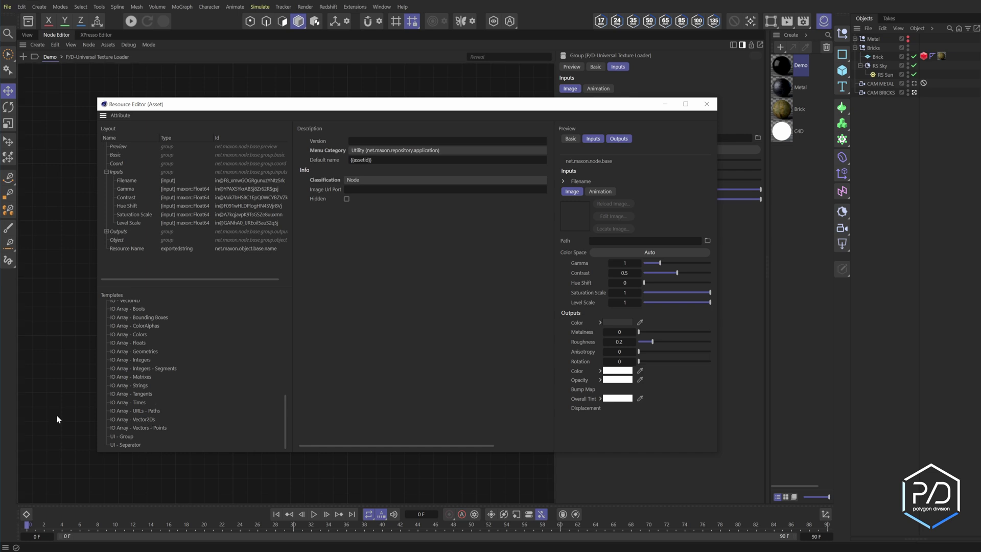
left_click_drag(129, 437, 128, 179)
left_click_drag(386, 160, 338, 158)
type("Color")
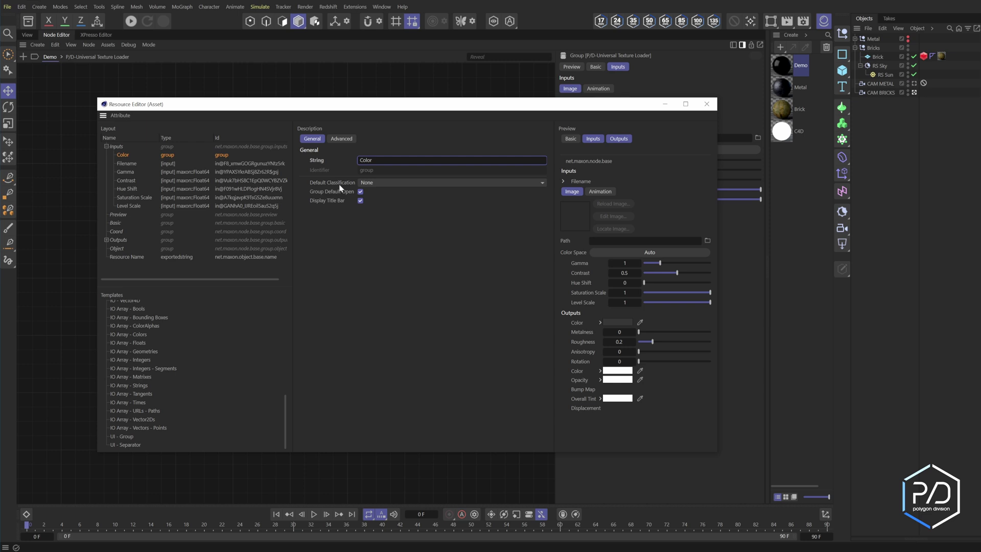
Step: Set the Color UI group's default classification to Input and make it closed by default
left_click(375, 183)
left_click(373, 204)
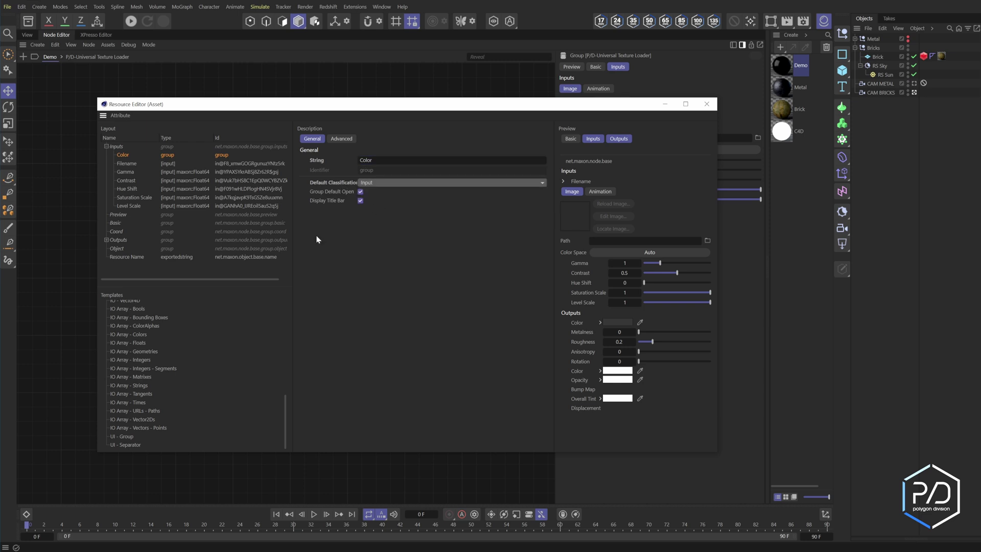
left_click(360, 192)
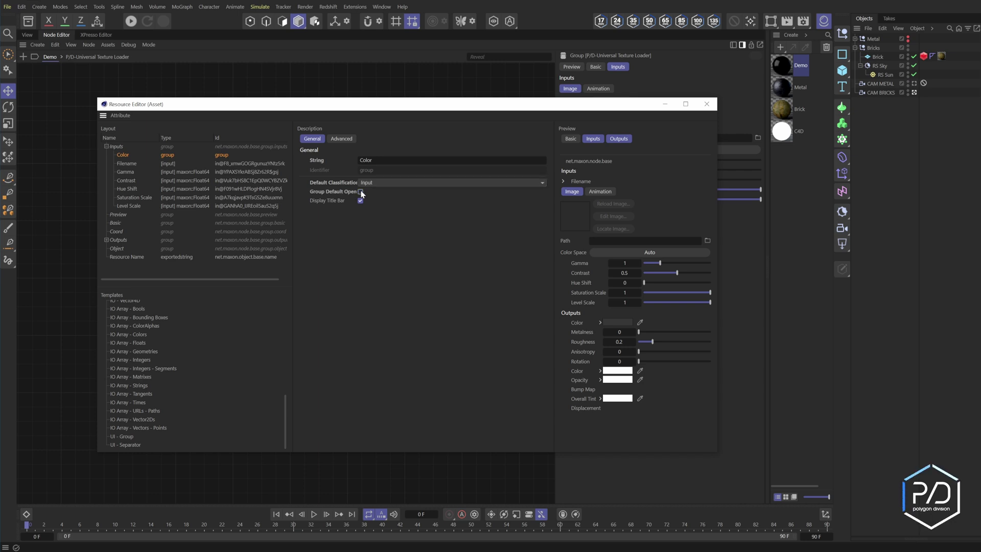
Step: Place Filename and the five color correction inputs inside the Color UI group, close the Resource Editor and expand Color in the group's inputs
left_click(128, 163)
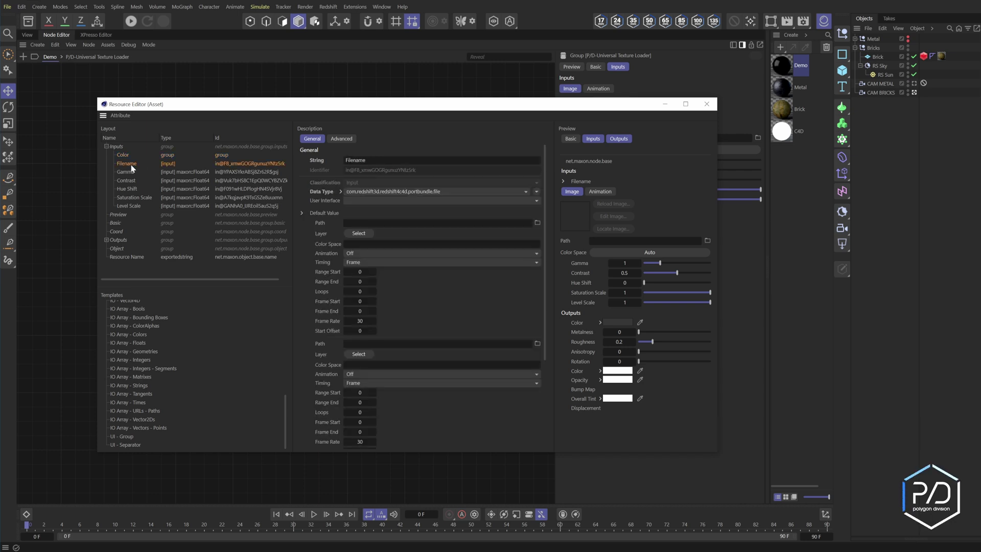
left_click_drag(131, 165, 131, 156)
left_click_drag(134, 172, 137, 193)
left_click_drag(139, 206, 145, 202)
left_click(113, 155)
left_click(708, 105)
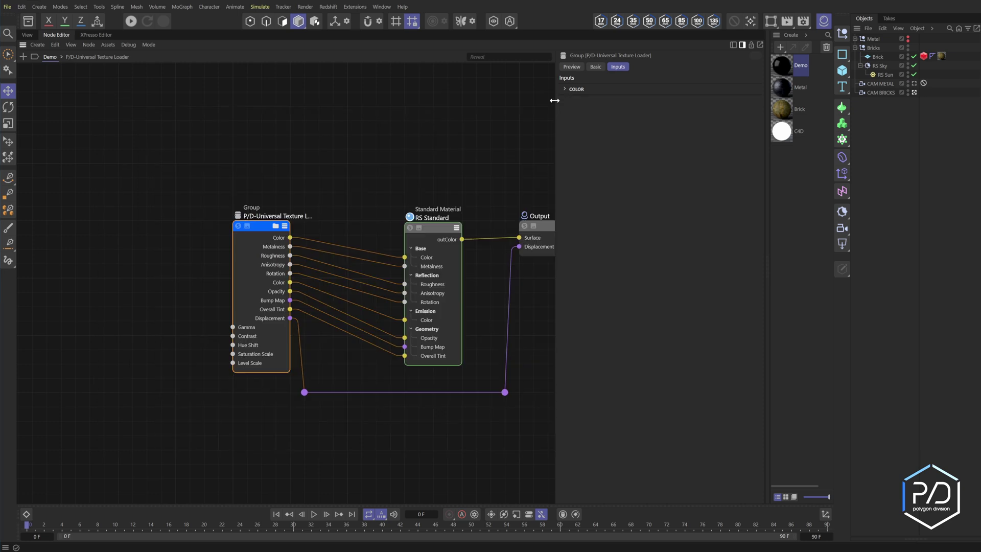
left_click(577, 90)
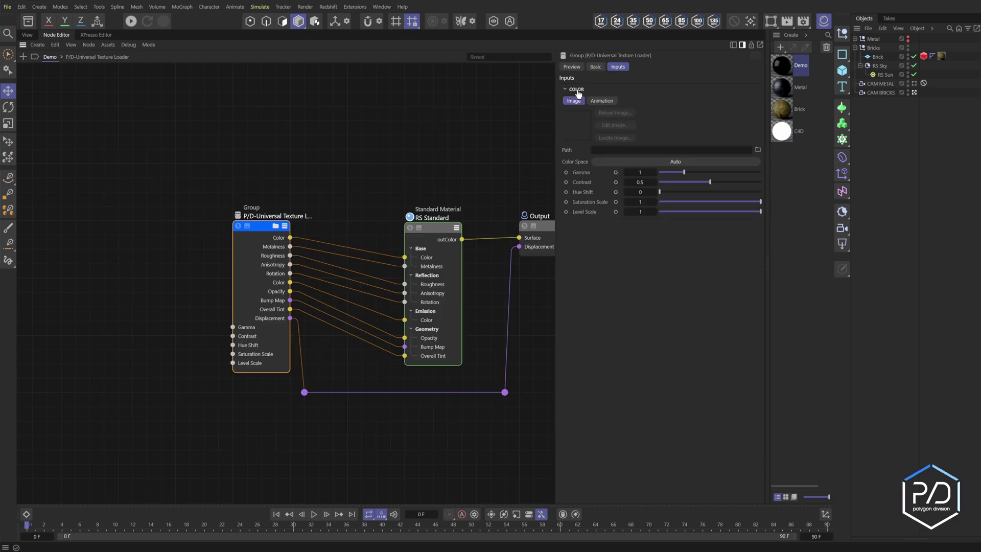
Step: Inside the loader group, duplicate the Color texture node below Color Correct and connect the copy's outColor to the Metalness output
left_click(578, 92)
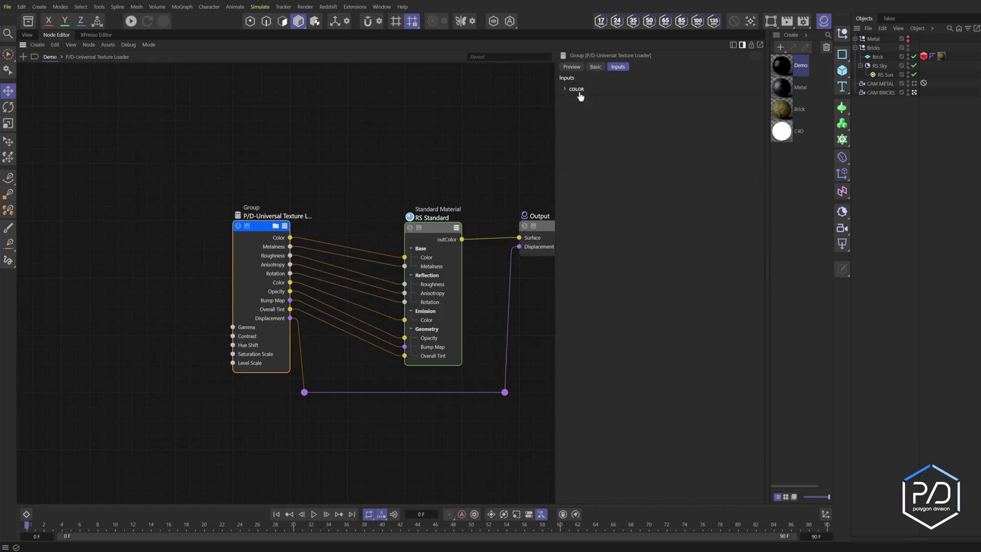
double_click(263, 227)
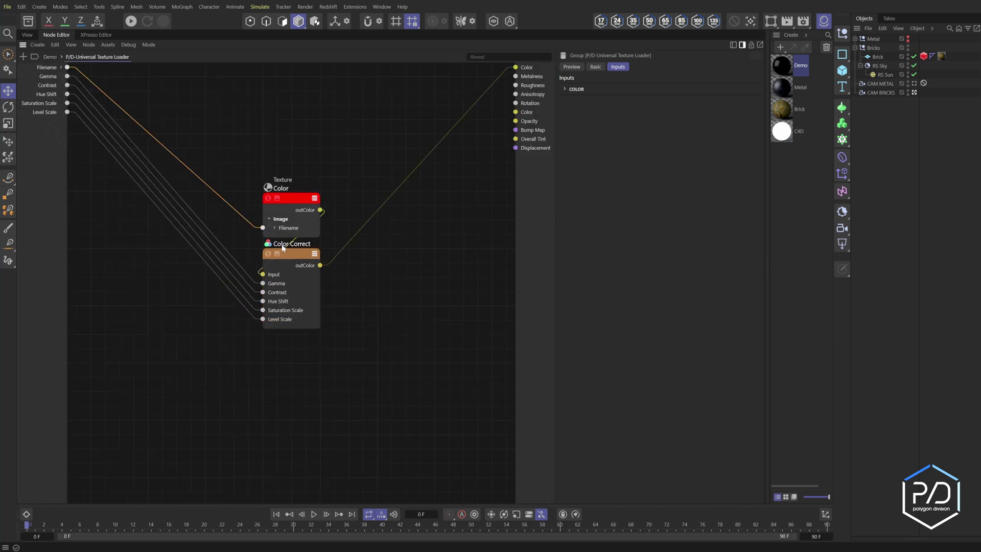
left_click(314, 129)
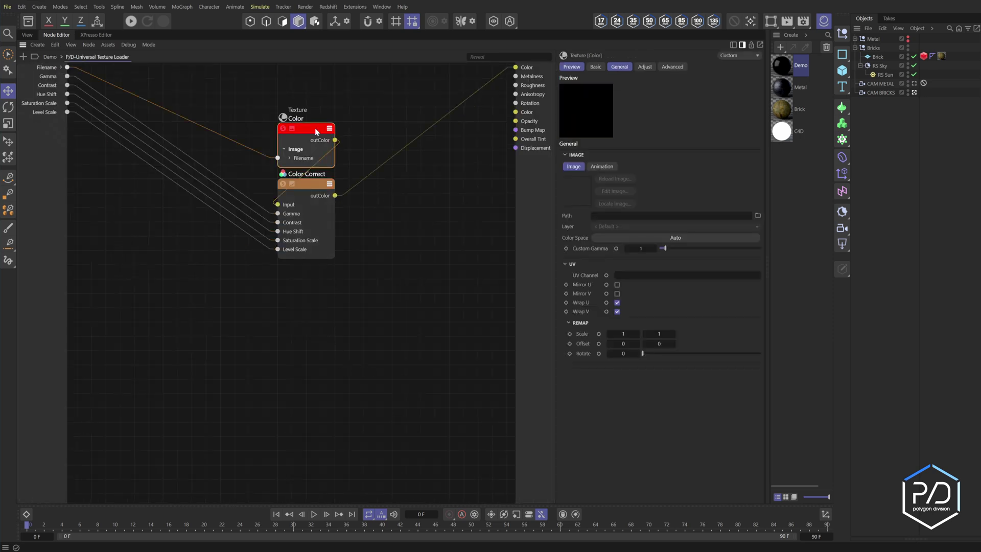
middle_click_drag(315, 129, 317, 137)
left_click_drag(310, 137, 516, 76, "ctrl")
Step: Rename the copied texture node Metalness and publish its Filename port as an input of the loader group
double_click(296, 297)
type("Metalness")
key("Return")
right_click(240, 307)
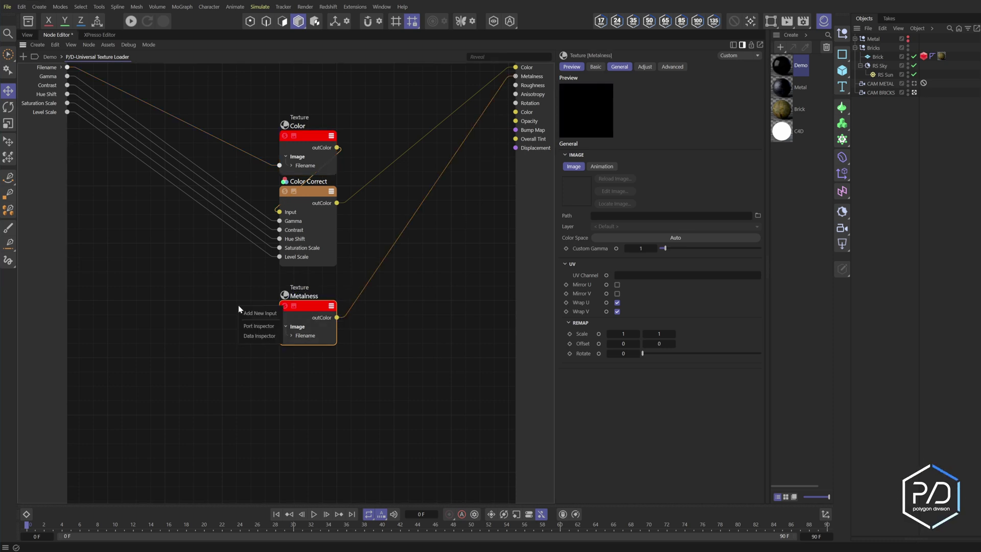
left_click(252, 314)
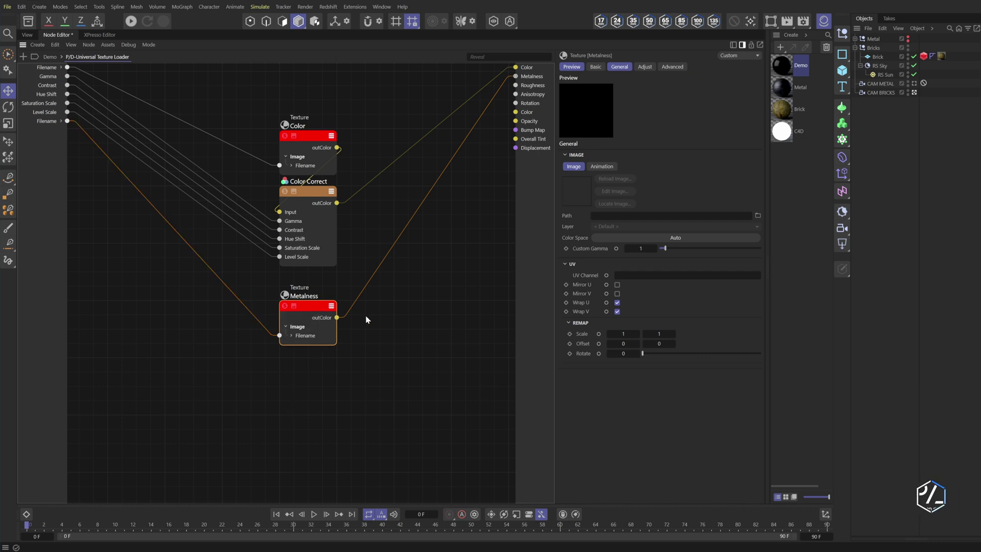
Step: Insert a Scalar Ramp between the Metalness texture and the Metalness output, and publish its Ramp port as a group input
double_click(391, 323)
type("ramp")
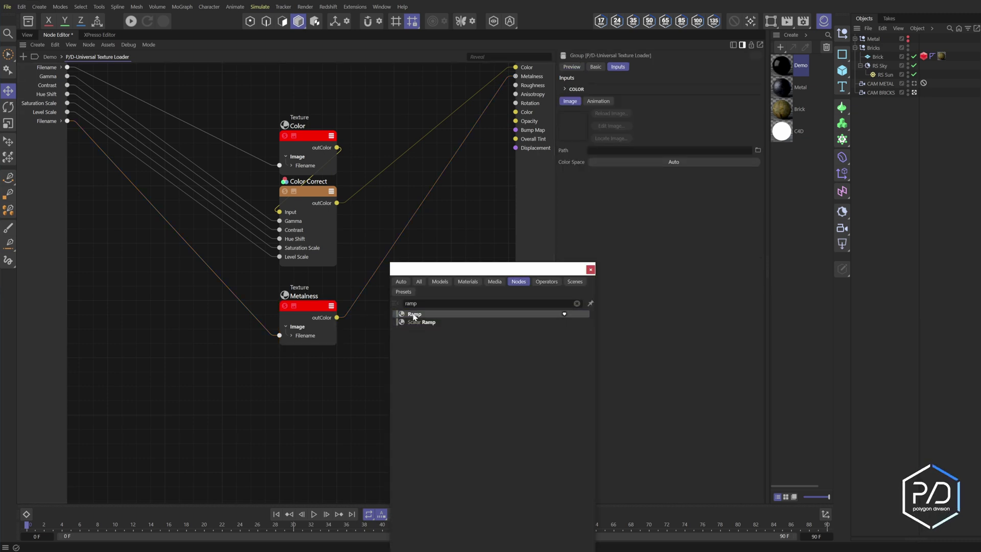
left_click_drag(451, 270, 493, 238)
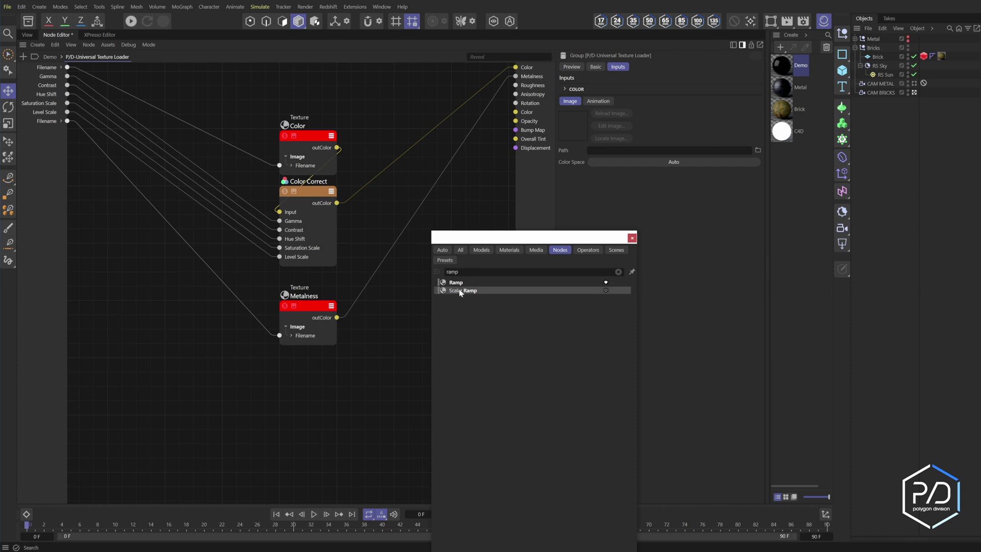
left_click_drag(461, 292, 316, 366)
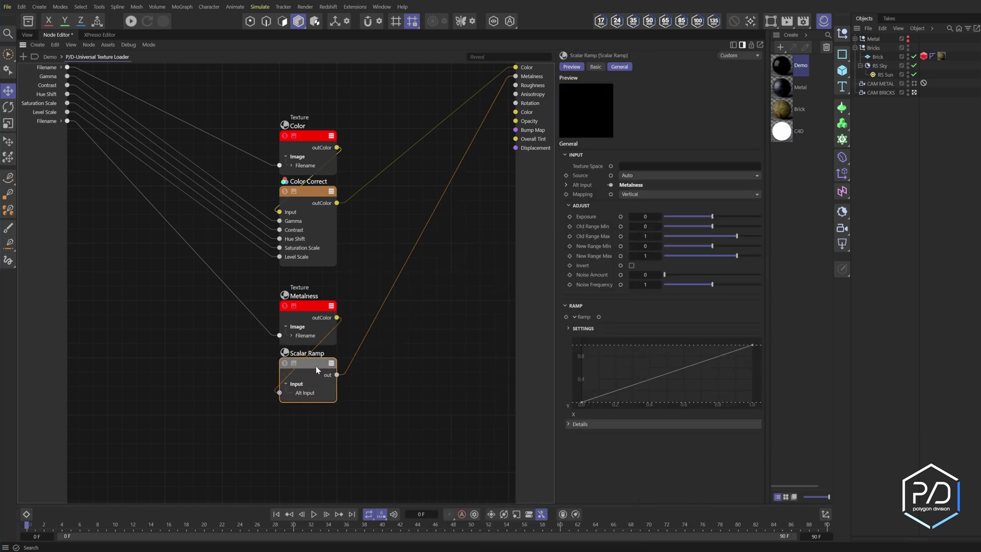
left_click(599, 317)
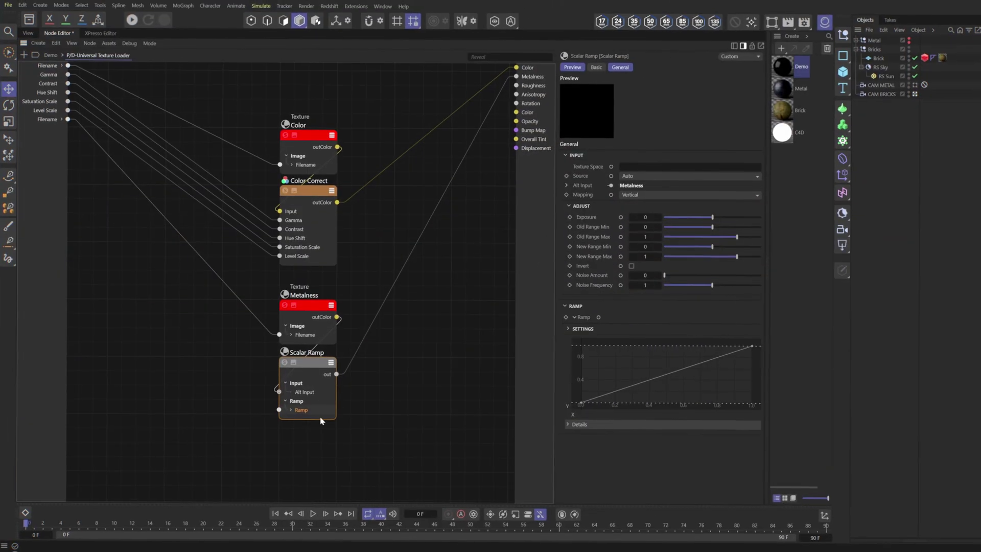
left_click_drag(279, 411, 66, 130)
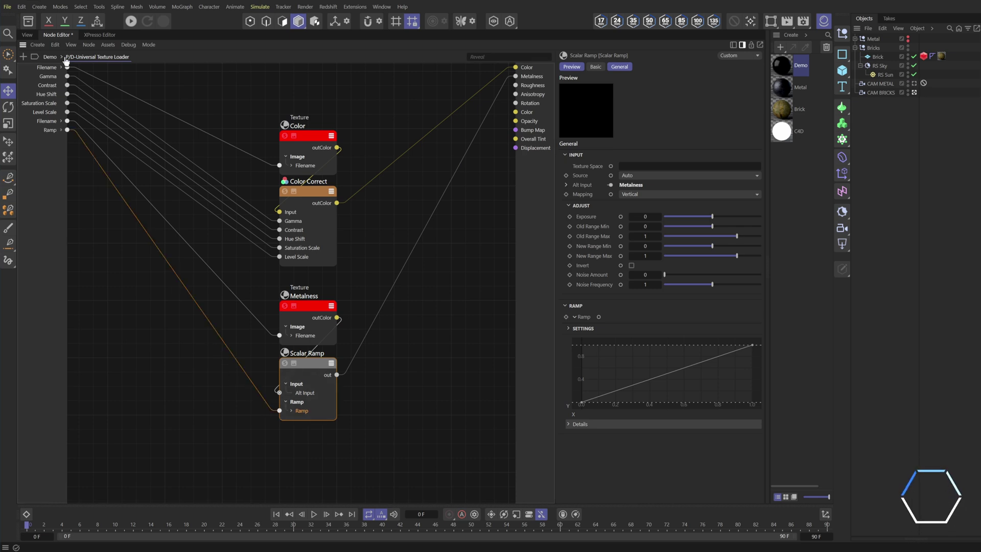
Step: Return to the Demo level and open the loader group's resource for editing
left_click(53, 57)
left_click(259, 224)
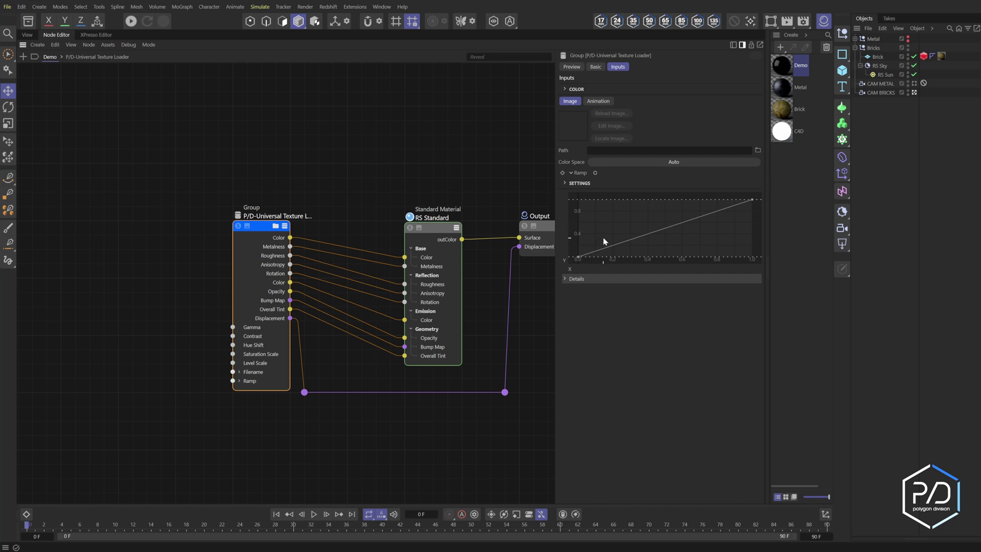
right_click(261, 225)
left_click(318, 353)
Step: Add a UI group named Metalness under Inputs and open its default classification choices
scroll(204, 354, "down", 5)
left_click_drag(161, 434, 168, 178)
left_click(161, 168)
left_click_drag(438, 162, 349, 165)
type("Metalness")
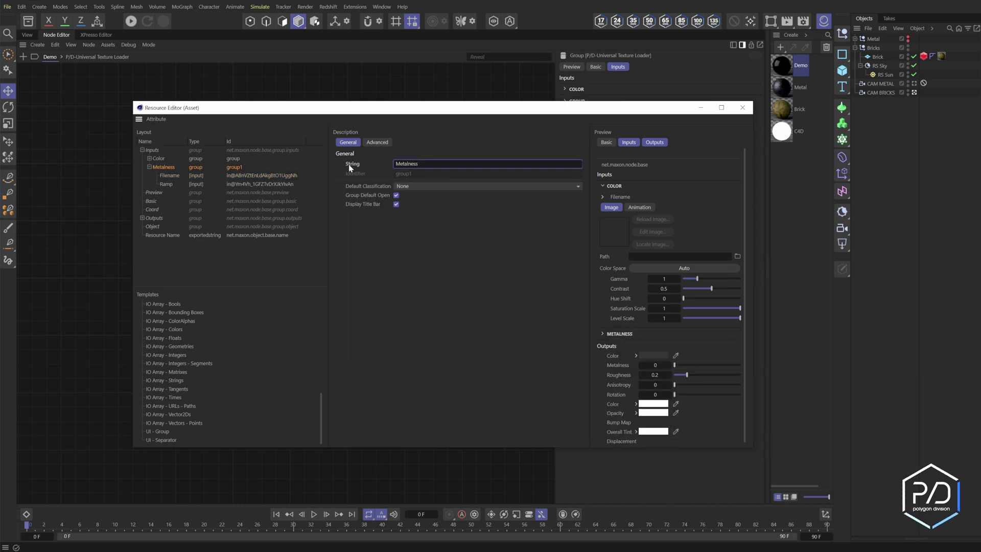
left_click(430, 187)
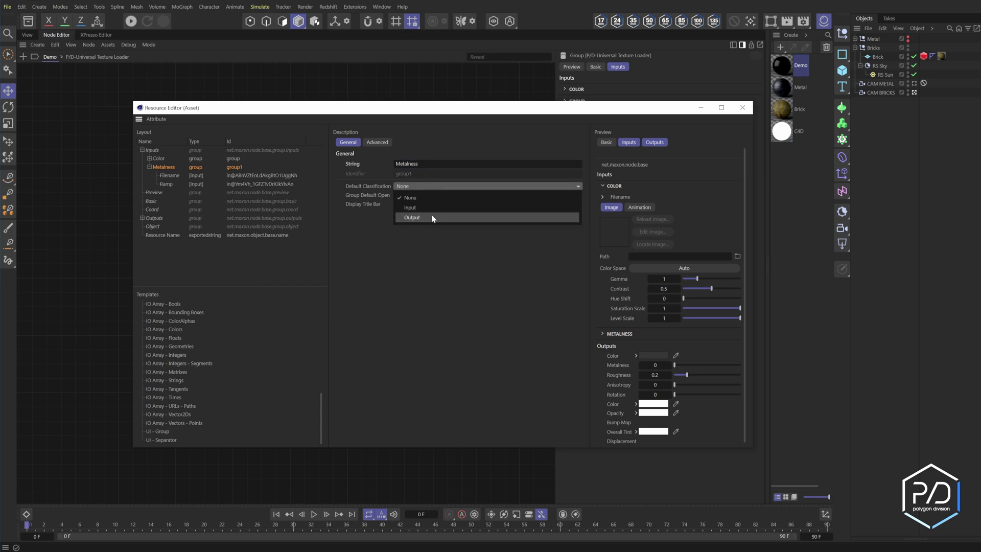
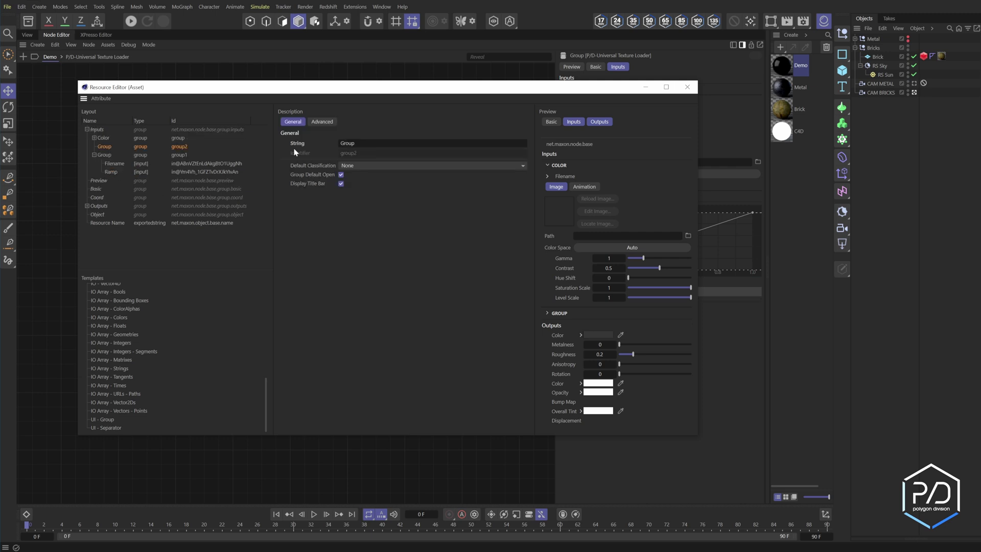
Step: Name the new UI group below Color Metal and choose its default classification
left_click_drag(366, 144, 311, 144)
type("Metal")
left_click(374, 165)
left_click(372, 178)
Step: Move the metalness Filename and Ramp inputs into the Metal UI group and delete the leftover unnamed group
left_click_drag(109, 164, 105, 147)
left_click_drag(113, 172, 124, 159)
left_click(110, 173)
key("Delete")
left_click(114, 163)
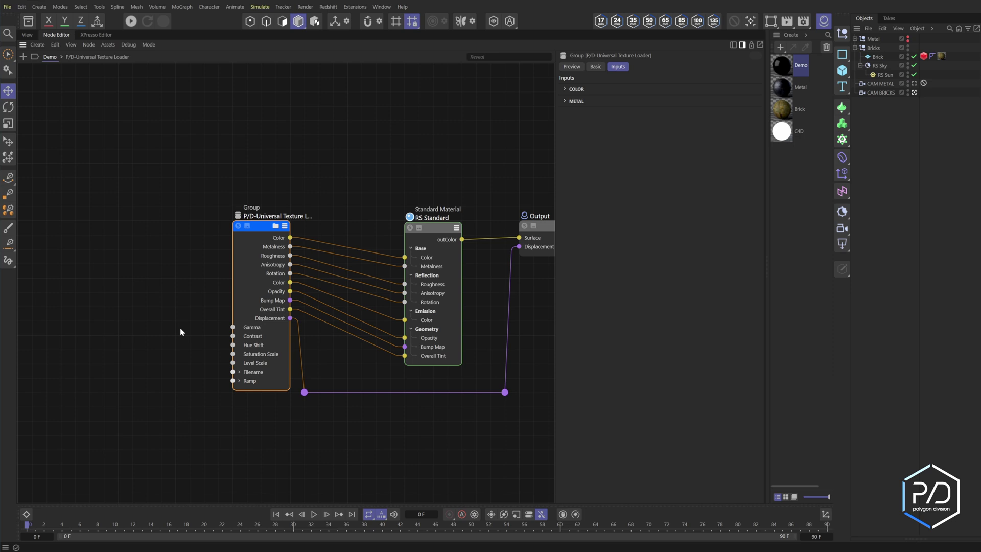
Step: Inside the loader group, duplicate the Metalness texture below its ramp and connect the copy's outColor to the Roughness output
double_click(259, 291)
left_click(299, 166)
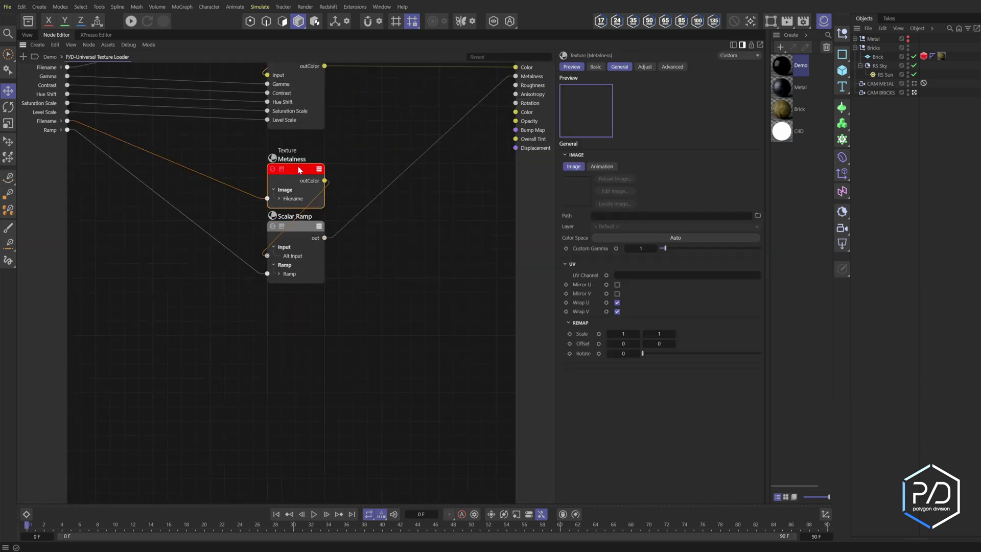
left_click_drag(298, 167, 303, 336, "ctrl")
middle_click_drag(302, 336, 312, 297)
left_click_drag(335, 313, 516, 85)
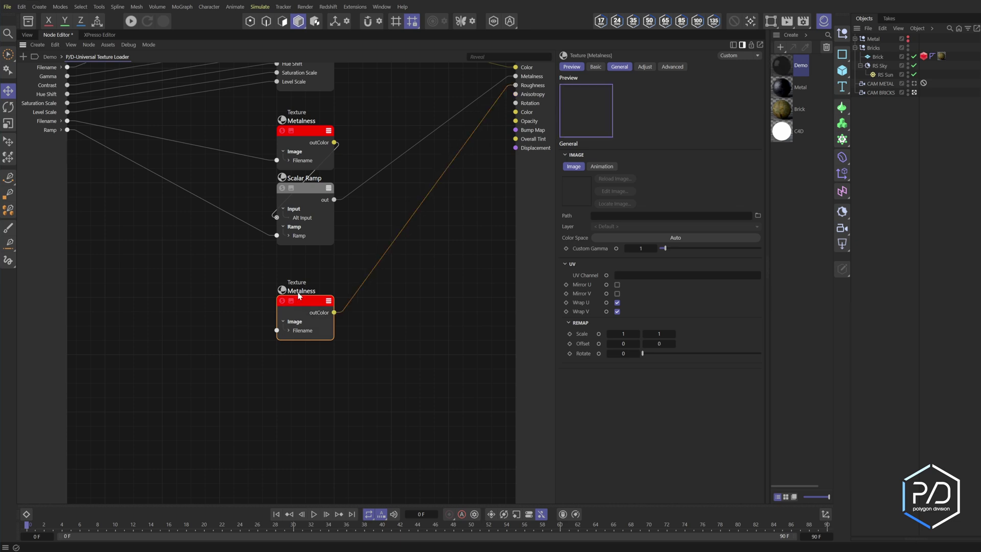
Step: Rename the duplicated texture Roughness and publish its Filename port as a group input
double_click(300, 291)
type("Roughness")
key("Return")
left_click_drag(277, 330, 67, 139)
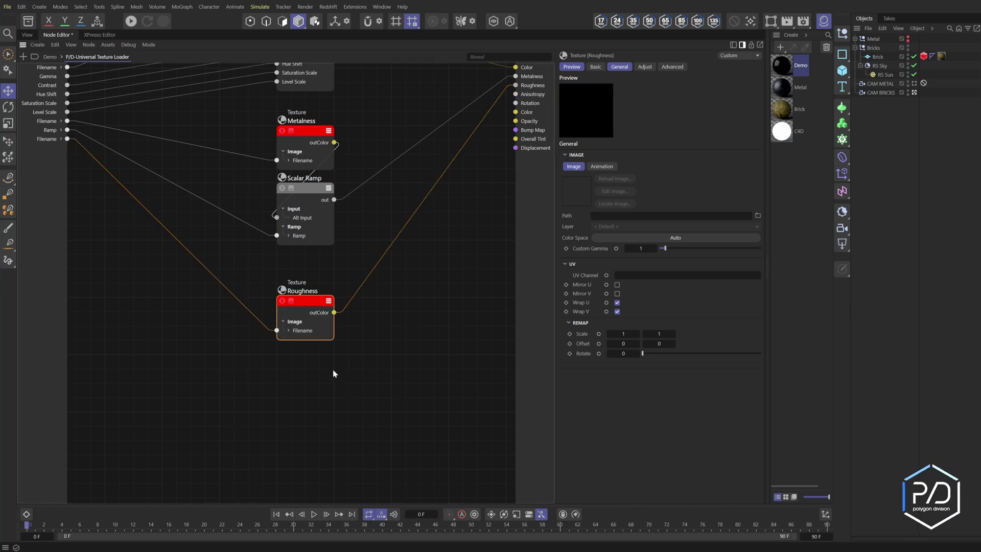
Step: Insert a duplicate of the Scalar Ramp between the Roughness texture and the Roughness output, and publish its Ramp port as a group input
middle_click_drag(333, 369, 337, 348)
left_click(346, 356)
left_click(313, 166)
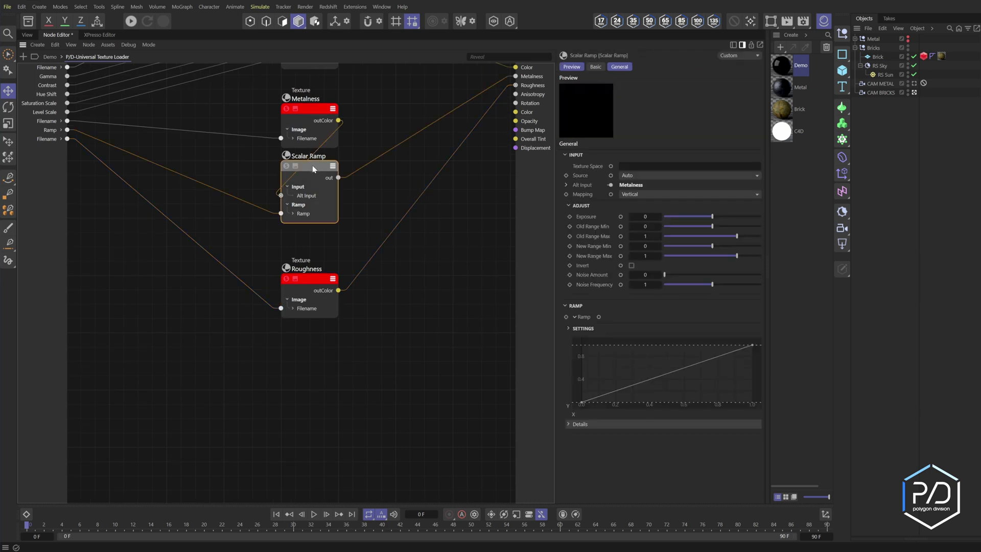
left_click_drag(312, 166, 313, 338, "ctrl")
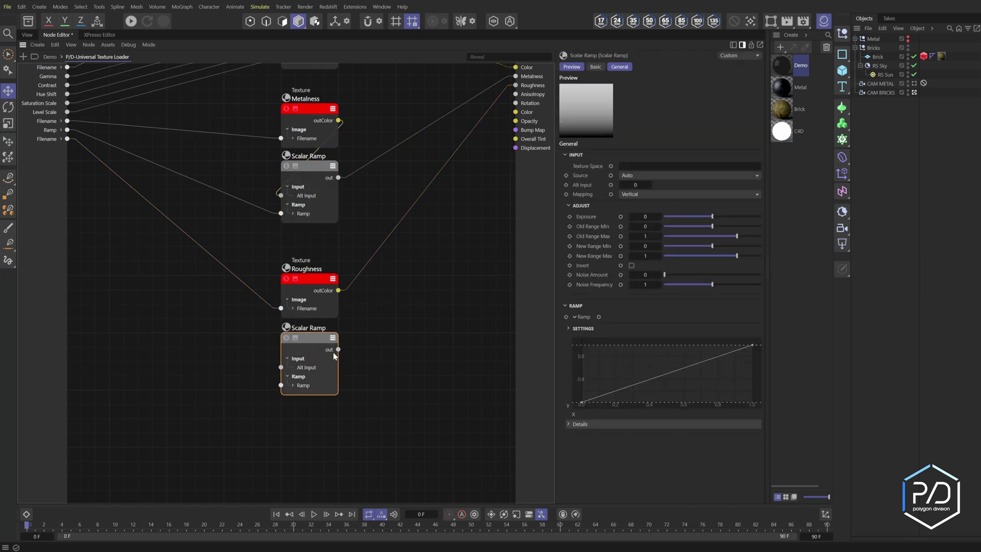
left_click_drag(338, 291, 282, 368)
left_click_drag(339, 350, 515, 85)
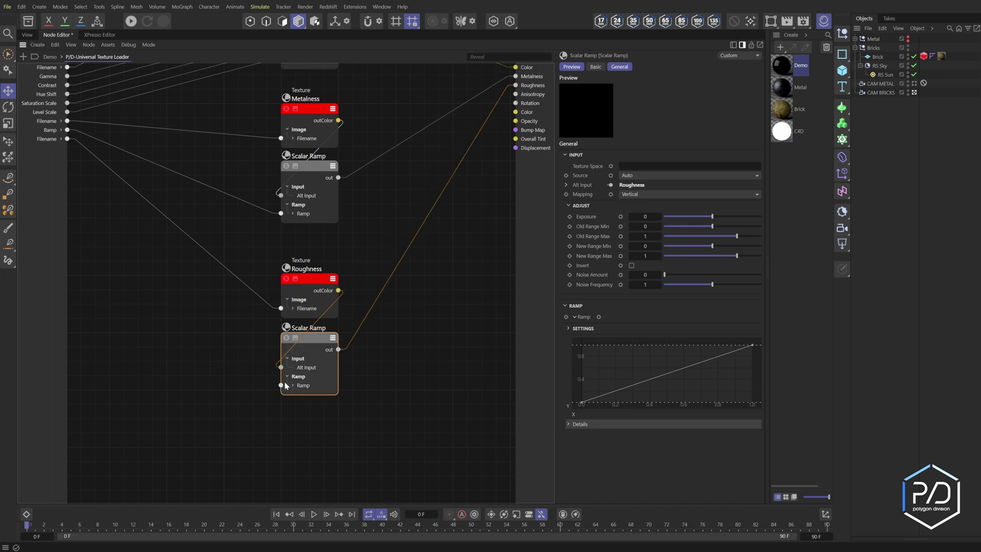
double_click(281, 385)
middle_click_drag(374, 410, 376, 388)
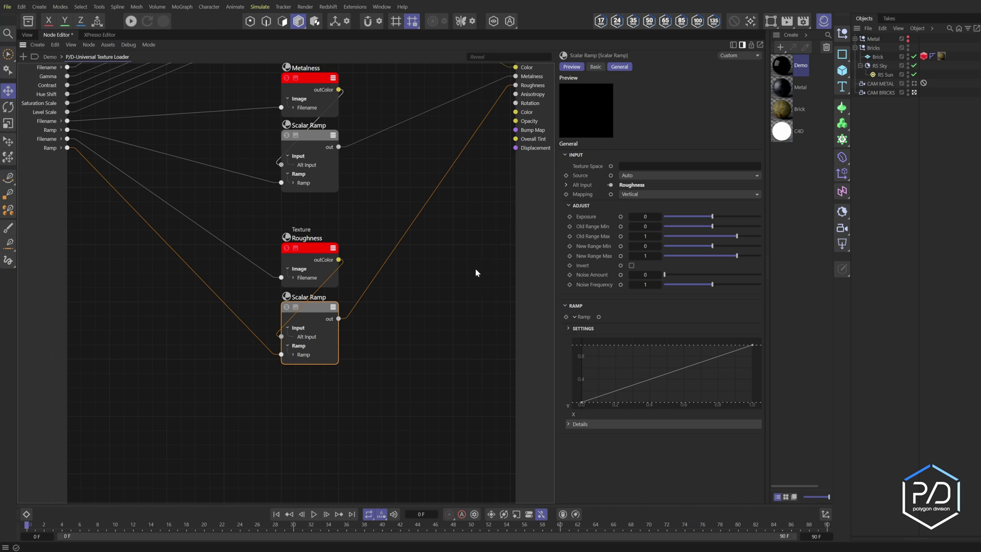
Step: Return to the Demo level and expand the Reflection properties of the RS Standard node
left_click(50, 56)
left_click(437, 229)
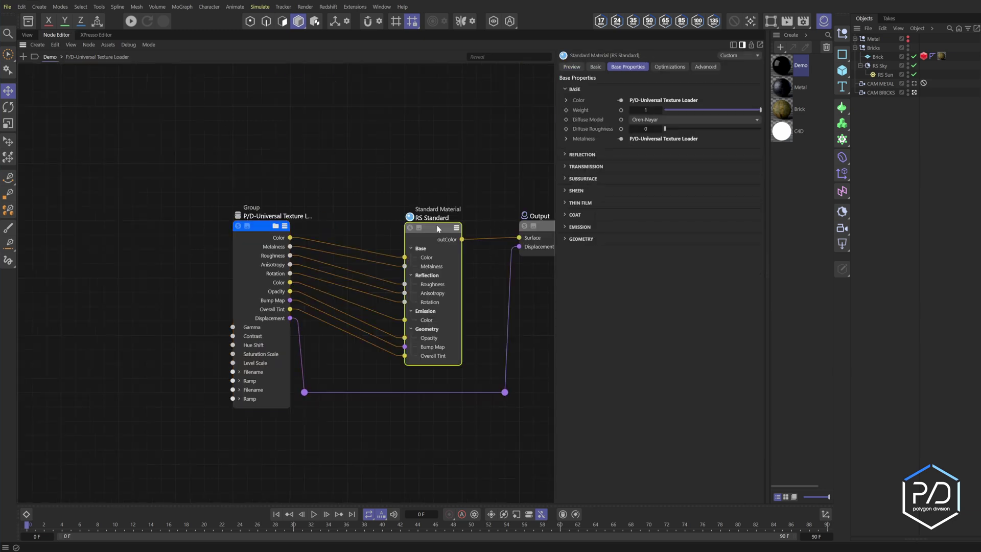
left_click(582, 154)
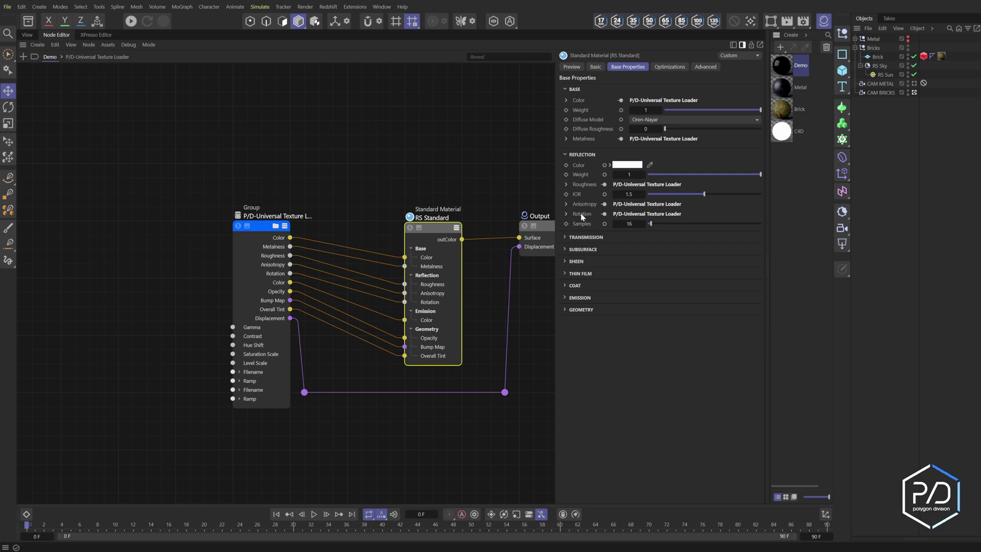
Step: Duplicate the Roughness texture and ramp as an Anisotropy pair feeding the Anisotropy output, and publish the Anisotropy texture's Filename port
left_click(308, 173)
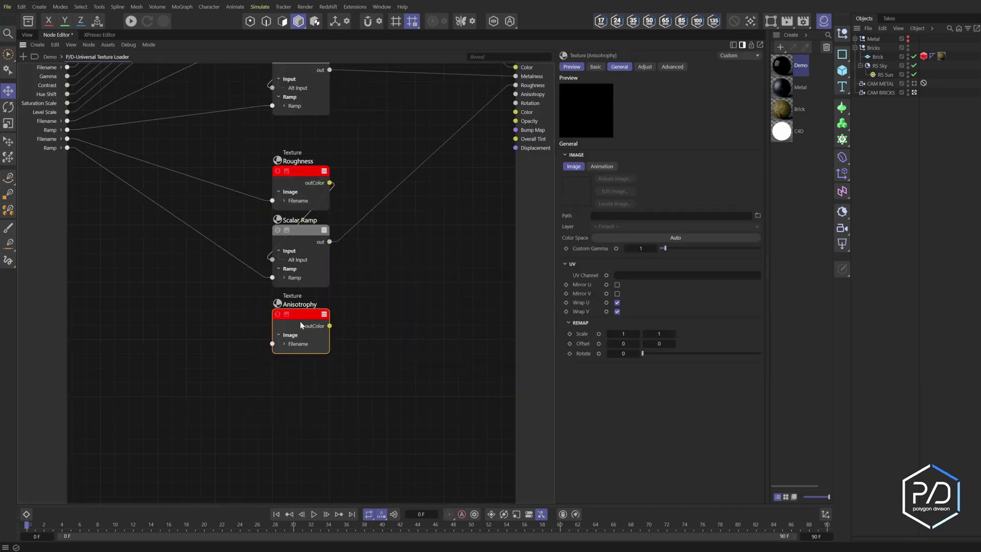
left_click_drag(330, 326, 515, 94)
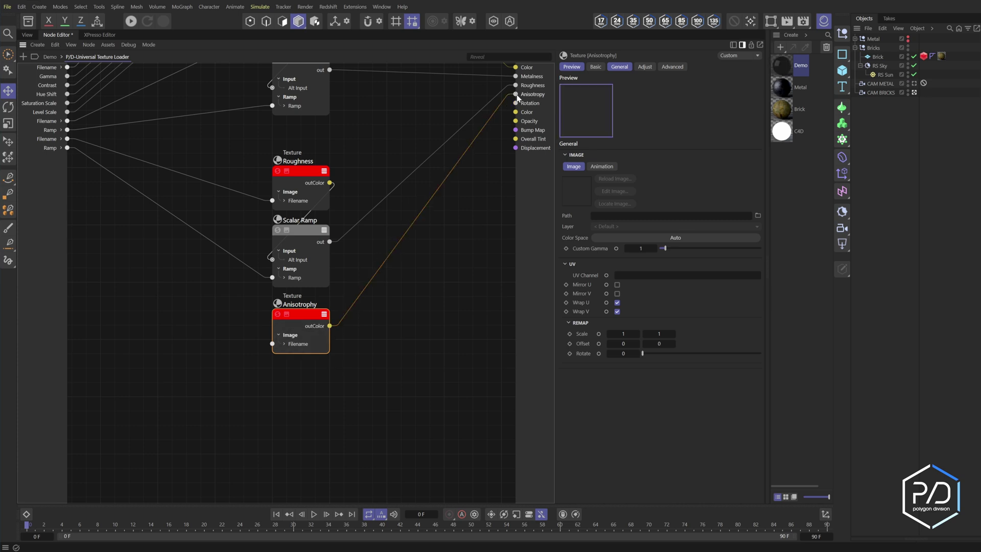
left_click(308, 233)
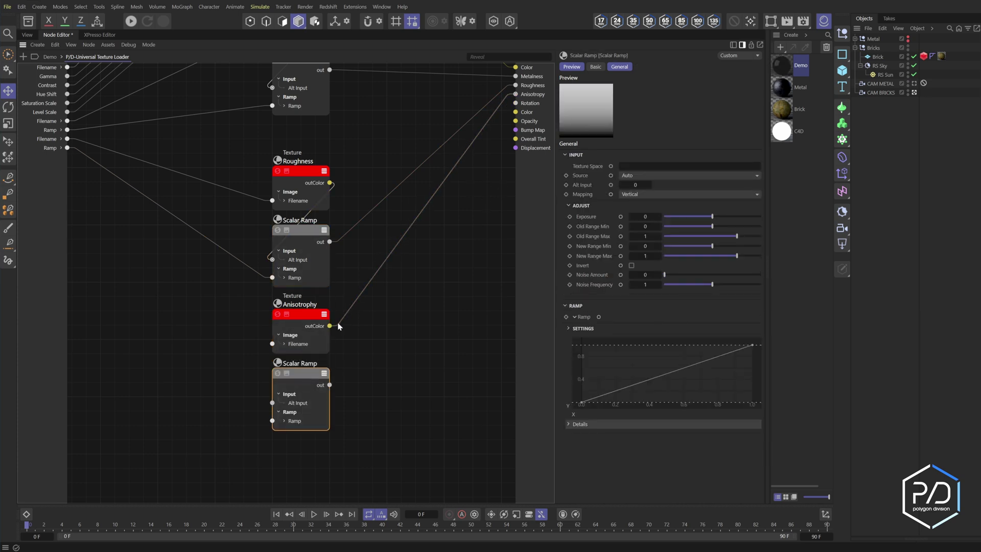
left_click_drag(273, 344, 52, 159)
middle_click_drag(417, 488, 419, 423)
Step: Duplicate the Anisotropy texture with its Scalar Ramp, rename the texture copy Rotation and publish its Filename port as a group input
left_click(307, 250, "shift")
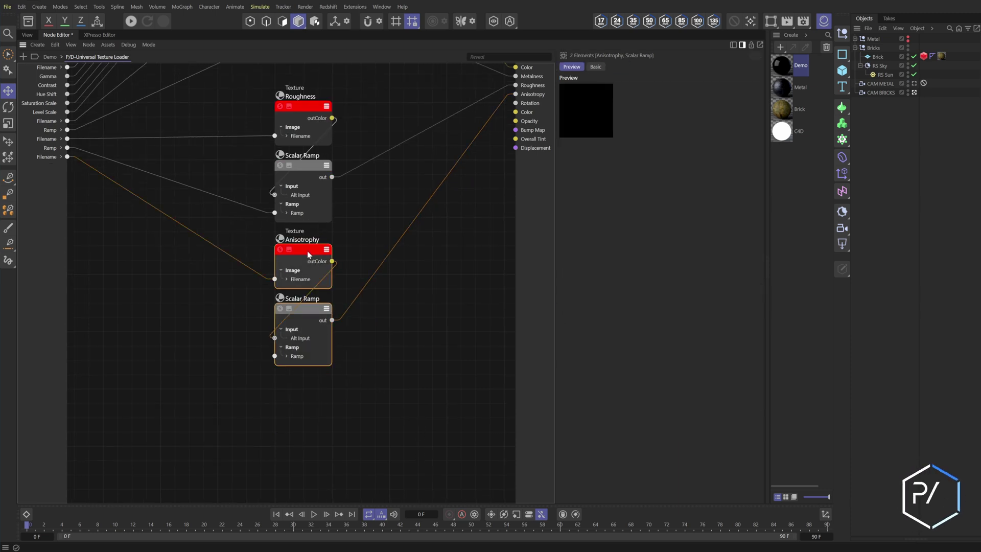
left_click_drag(308, 250, 308, 395, "ctrl")
double_click(304, 386)
type("Rotation")
key("Return")
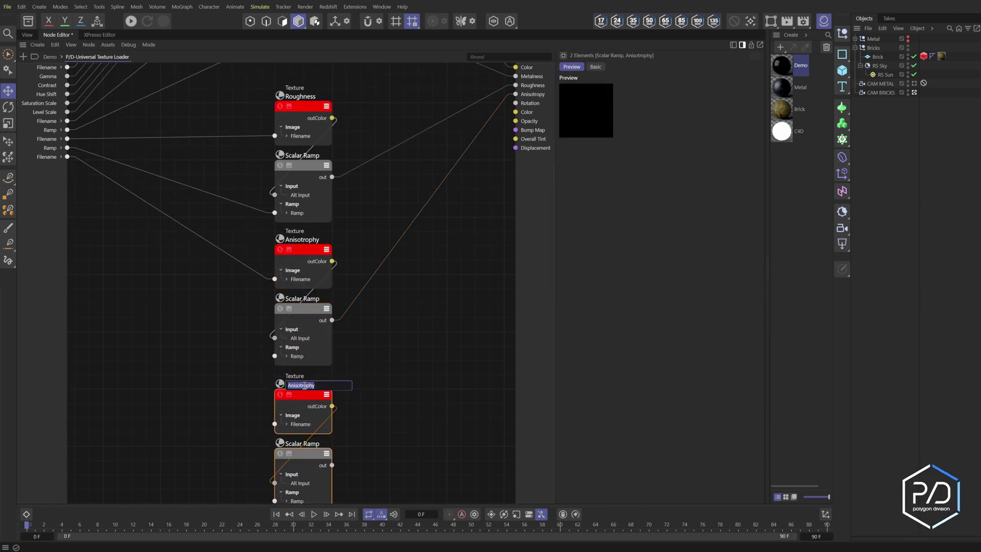
middle_click_drag(348, 448, 393, 358)
left_click(359, 410)
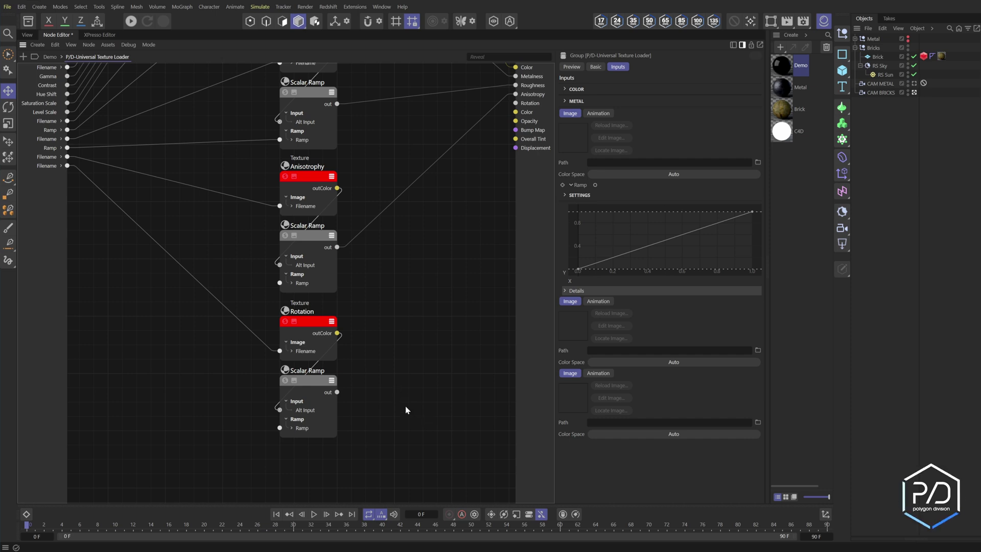
Step: Add an Add math node beside the Rotation texture
double_click(375, 381)
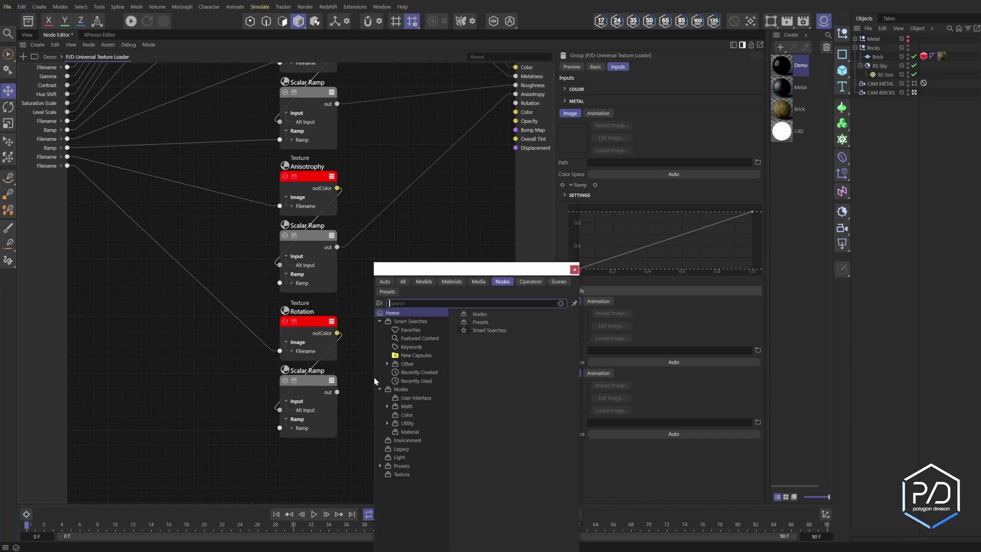
type("add")
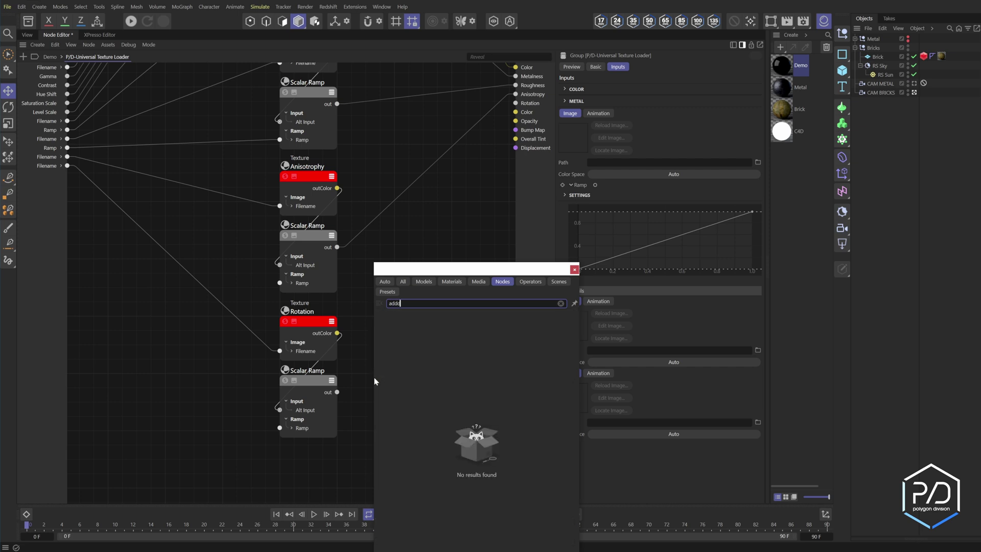
key("Return")
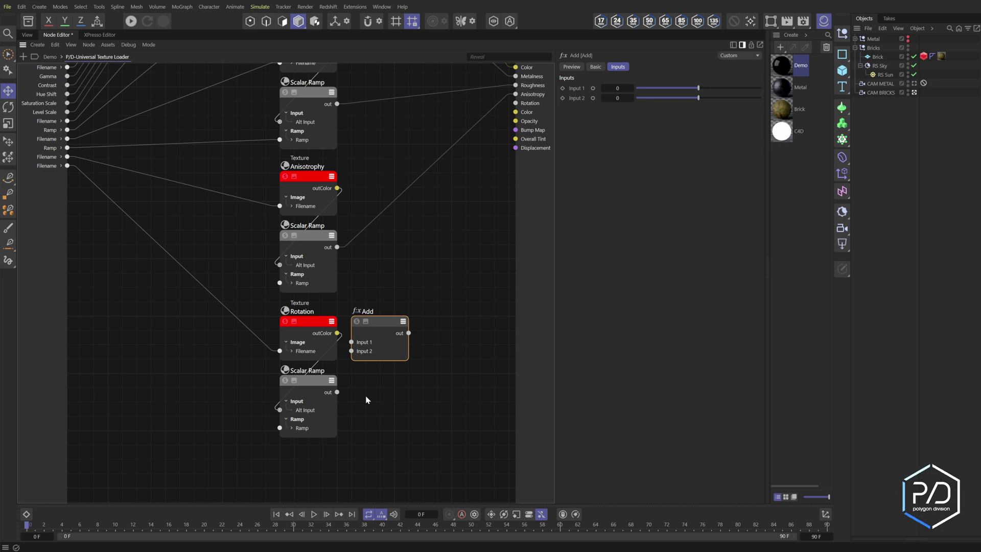
Step: Add a Mod math node below the Add node beside the Rotation texture
double_click(361, 409)
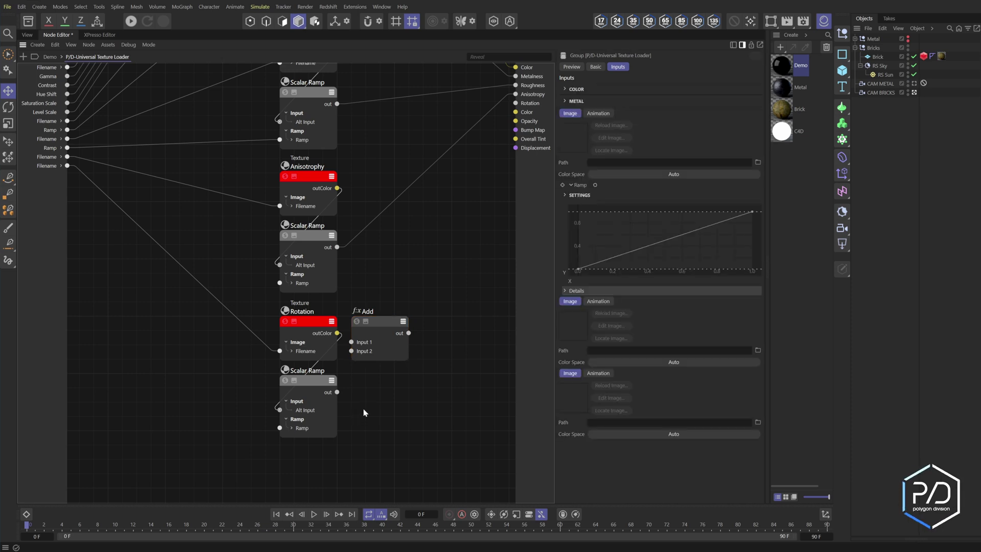
type("mod")
key("Down")
key("Return")
double_click(384, 386)
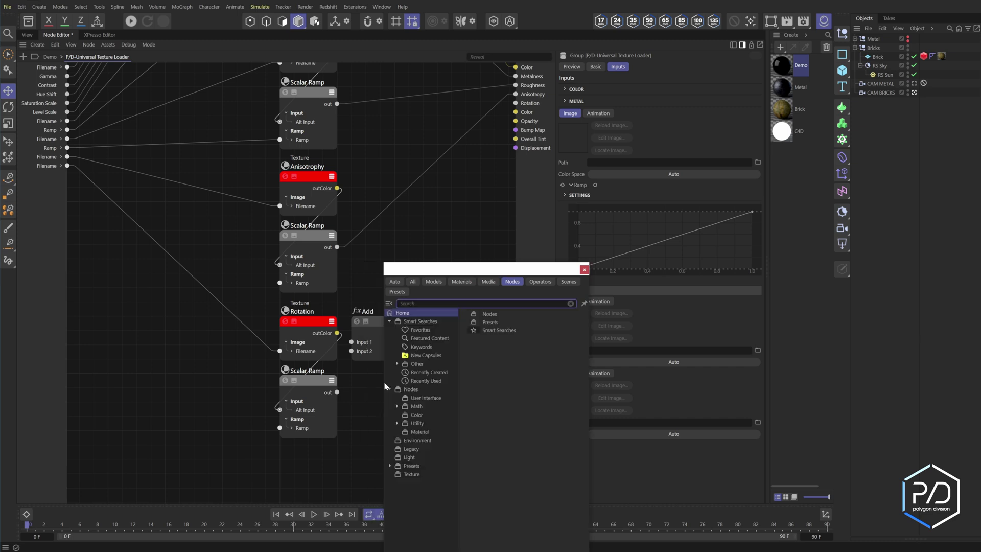
type("mod")
key("Down")
key("Return")
Step: Wire the Rotation texture's Scalar Ramp into Add Input 1, Add into Mod's Input, and Mod into the group's Rotation output
left_click_drag(418, 393, 351, 343)
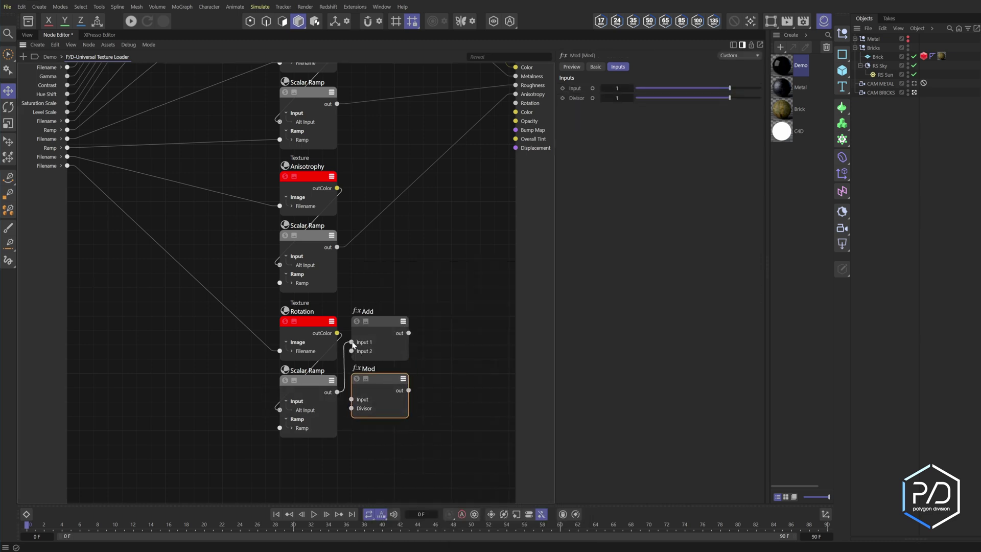
left_click_drag(409, 333, 517, 102)
Step: Publish Input 2 of the Add node as a group input and rename that port Rotation
left_click(385, 312)
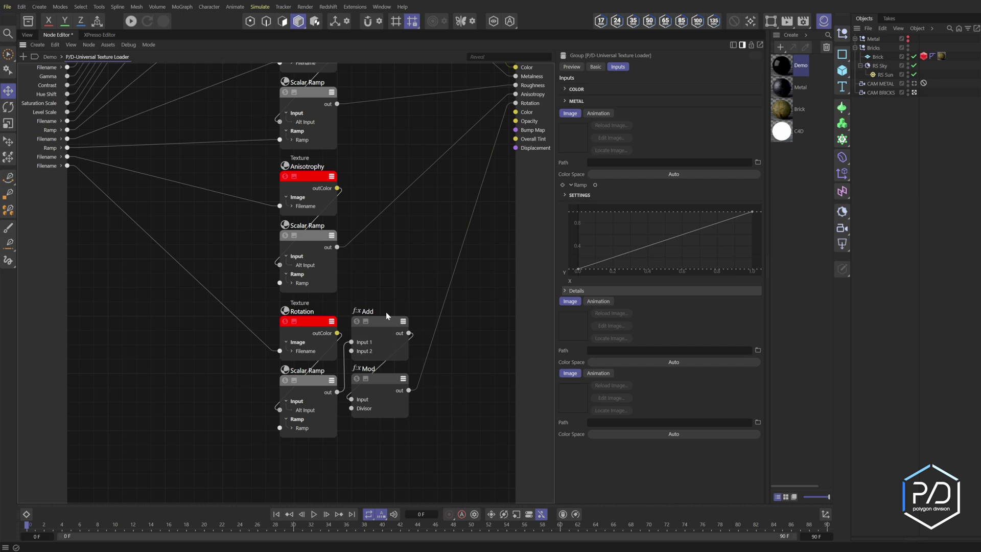
left_click_drag(699, 98, 722, 103)
right_click(611, 101)
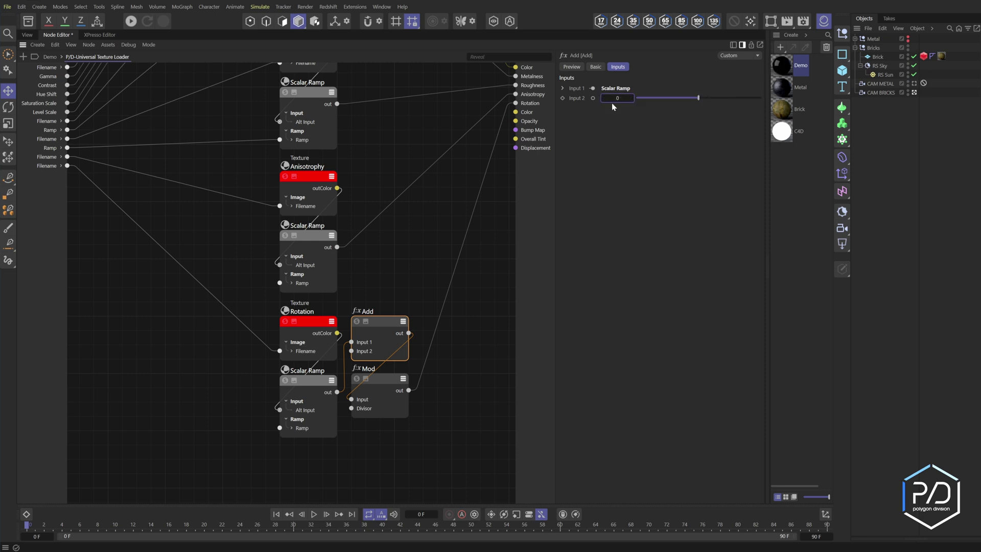
left_click_drag(352, 351, 27, 170)
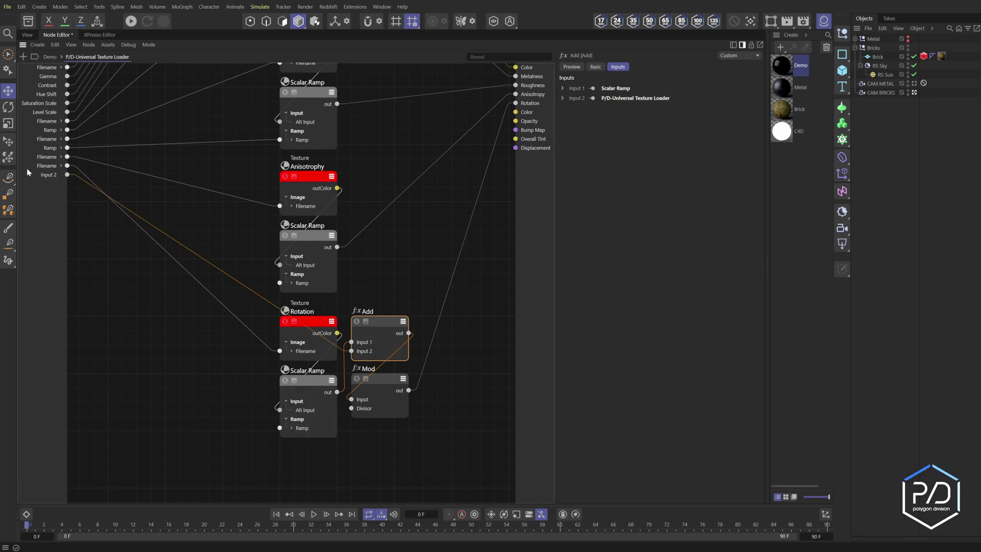
double_click(50, 177)
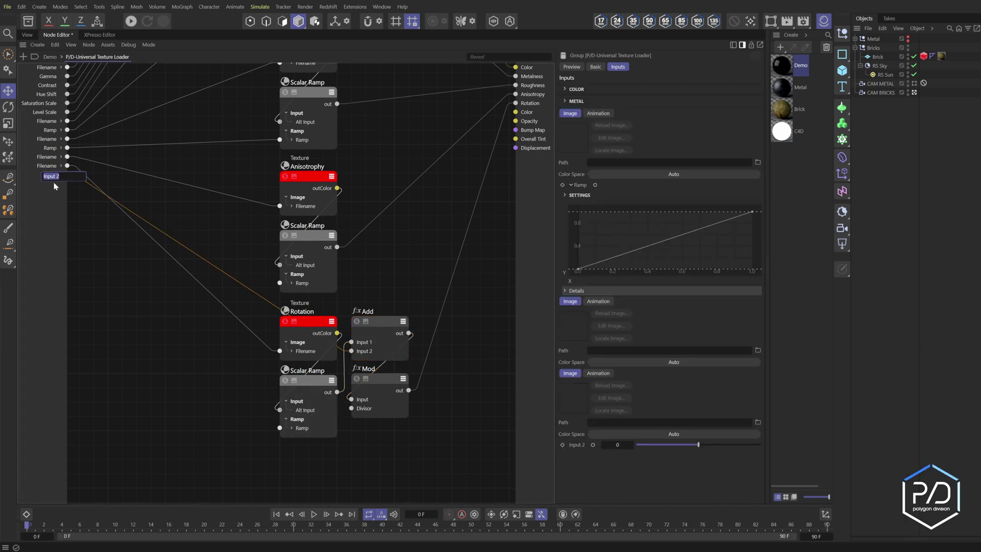
type("Rotation")
key("Return")
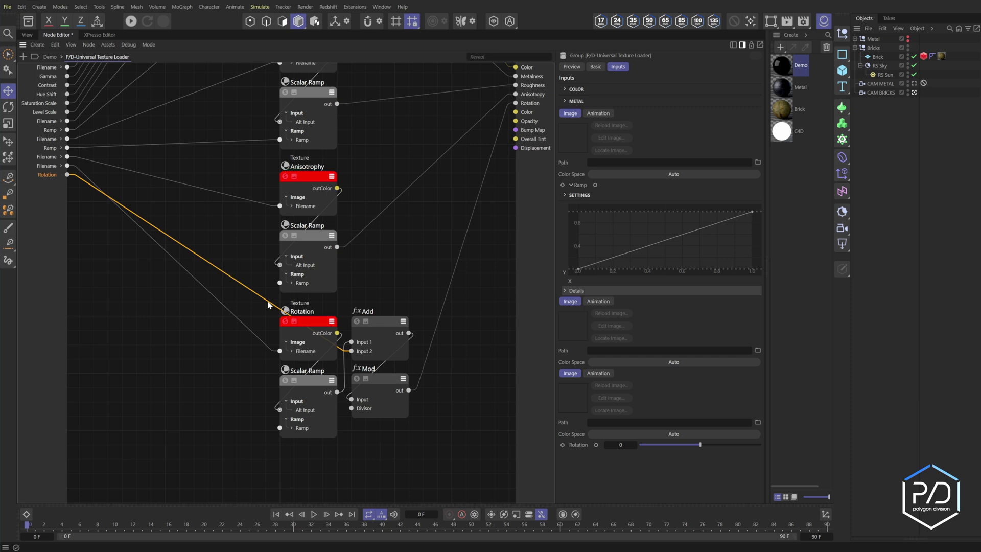
Step: Reroute the Rotation input wire below the Rotation texture's Scalar Ramp using two reroute points
double_click(268, 302)
left_click_drag(268, 302, 284, 462)
double_click(322, 443)
left_click(365, 475)
middle_click_drag(423, 410, 408, 339)
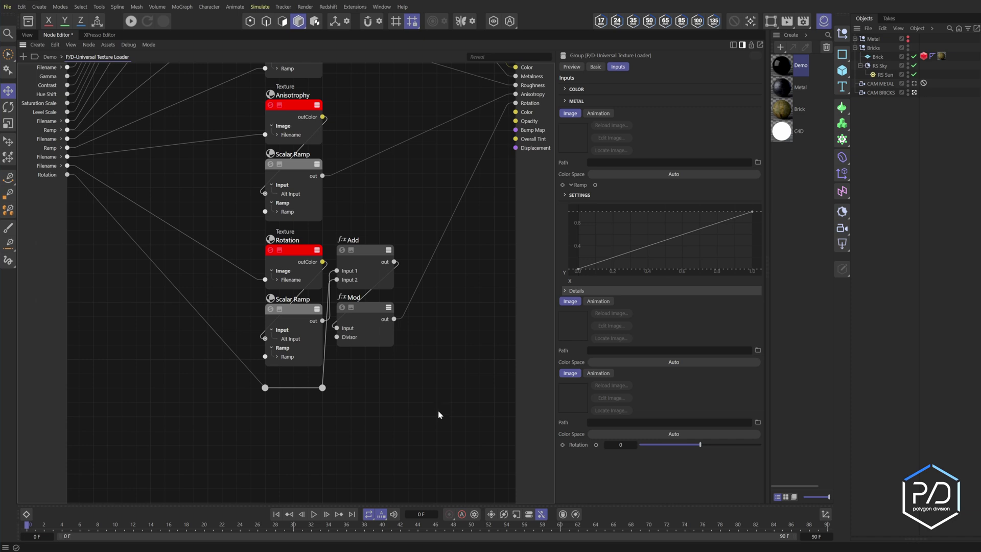
Step: Return to the Demo level and rename the group's second Color output, which feeds RS Standard's emission, to Emission
left_click(51, 57)
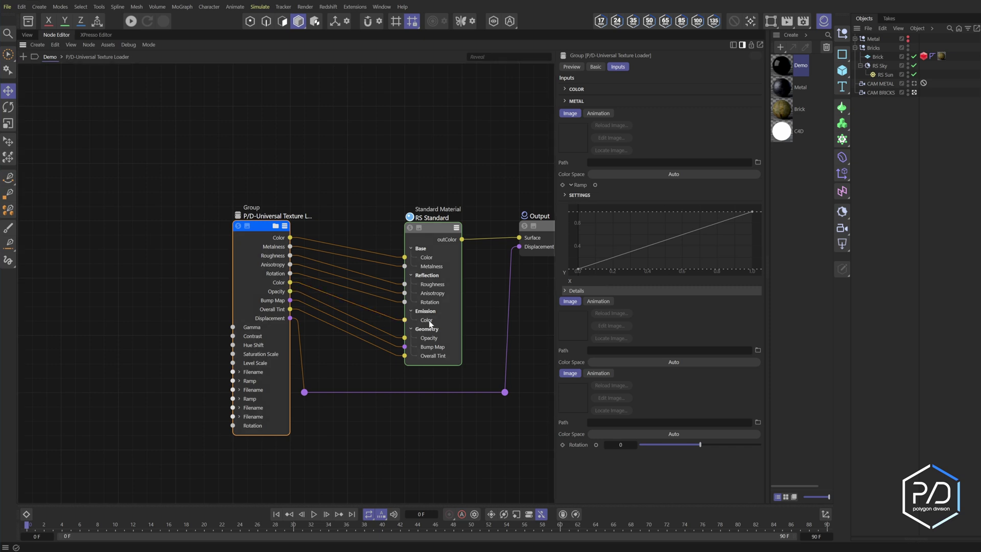
double_click(279, 282)
type("Emission")
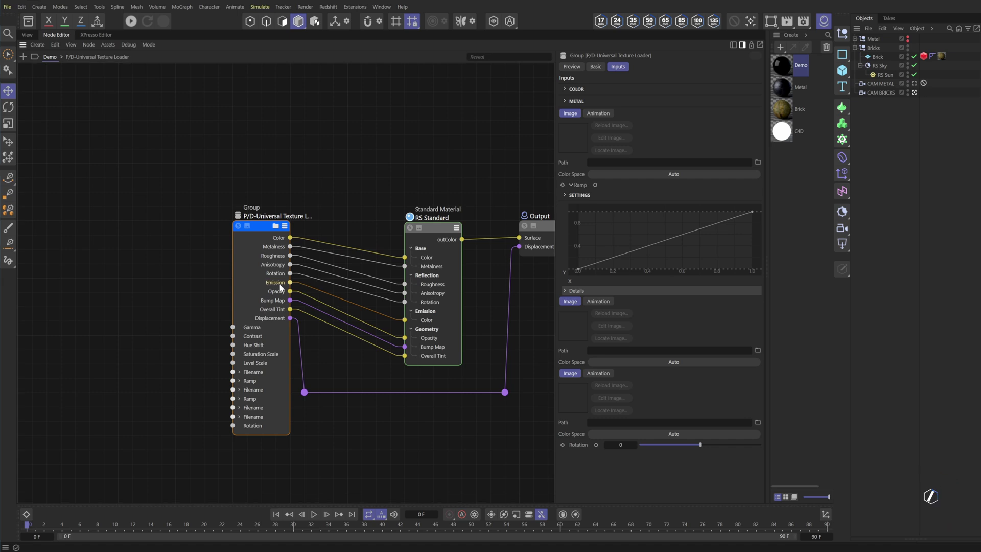
key("Return")
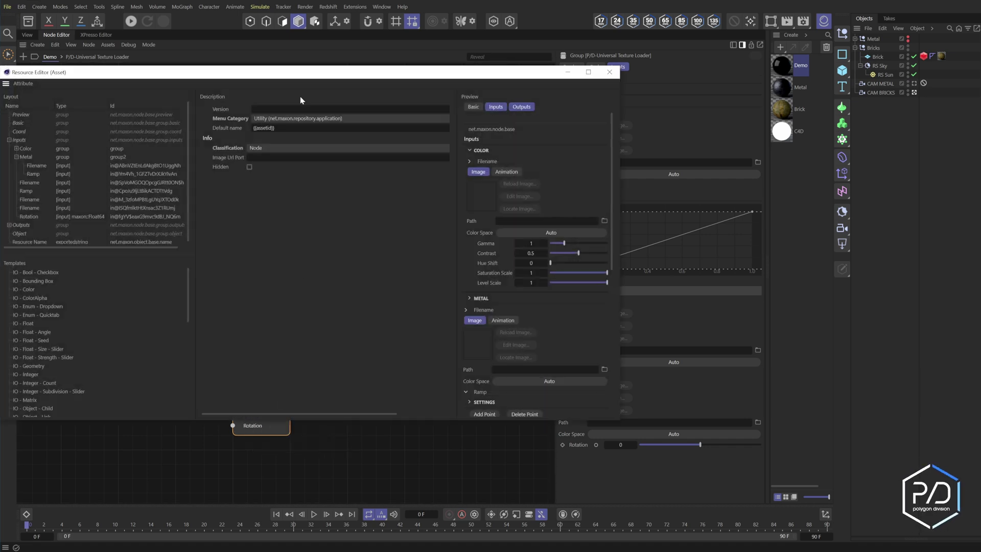
Step: In the group's resource, add a UI group named Roughness with Input classification and move the Roughness Filename and Ramp inputs into it
left_click_drag(302, 73, 383, 83)
scroll(155, 373, "down", 10)
left_click(99, 168)
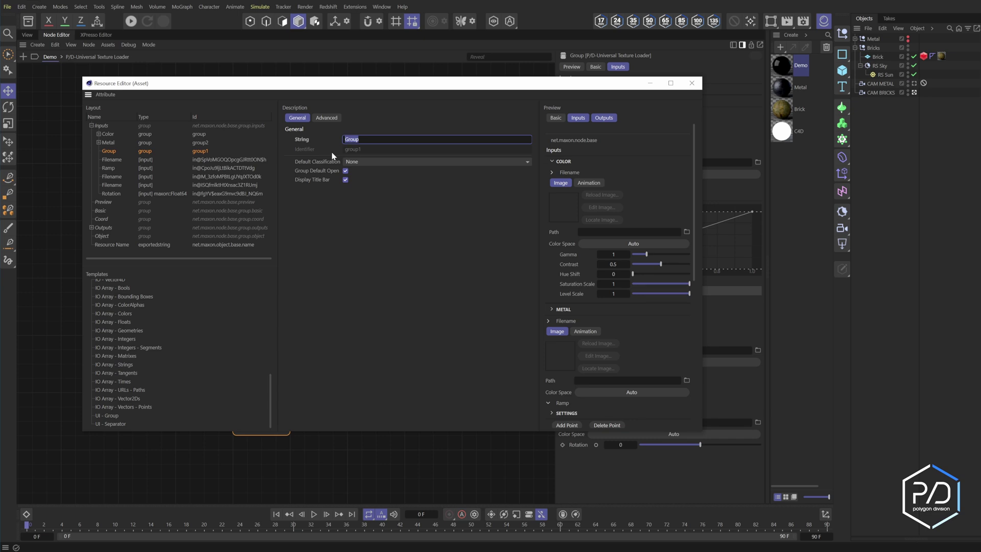
type("Roughness")
left_click(358, 162)
left_click(372, 180)
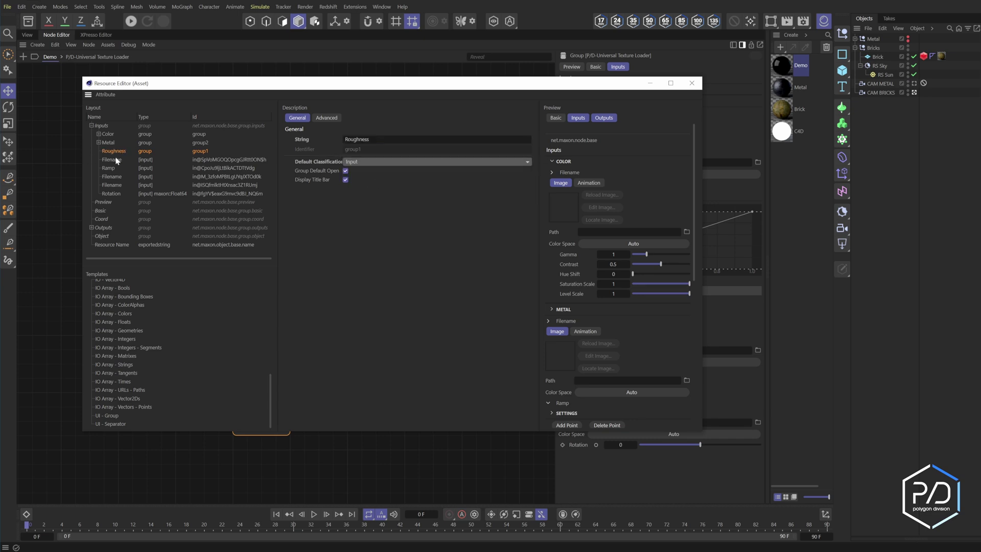
left_click_drag(111, 160, 119, 155)
left_click_drag(109, 168, 120, 165)
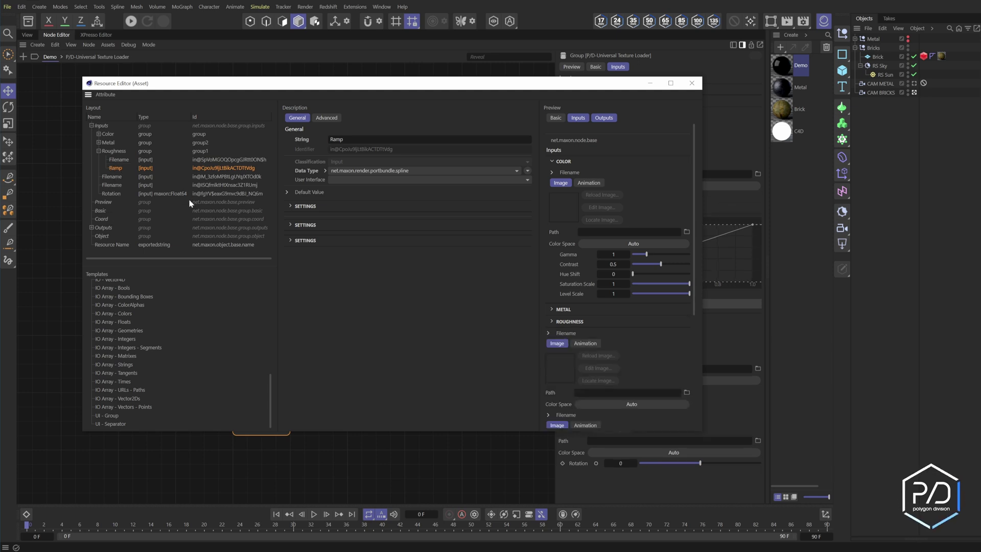
Step: Nest a UI group named Anisotrophy with Input classification inside Roughness and move the remaining two Filename inputs and Rotation into it
left_click_drag(111, 415, 131, 171)
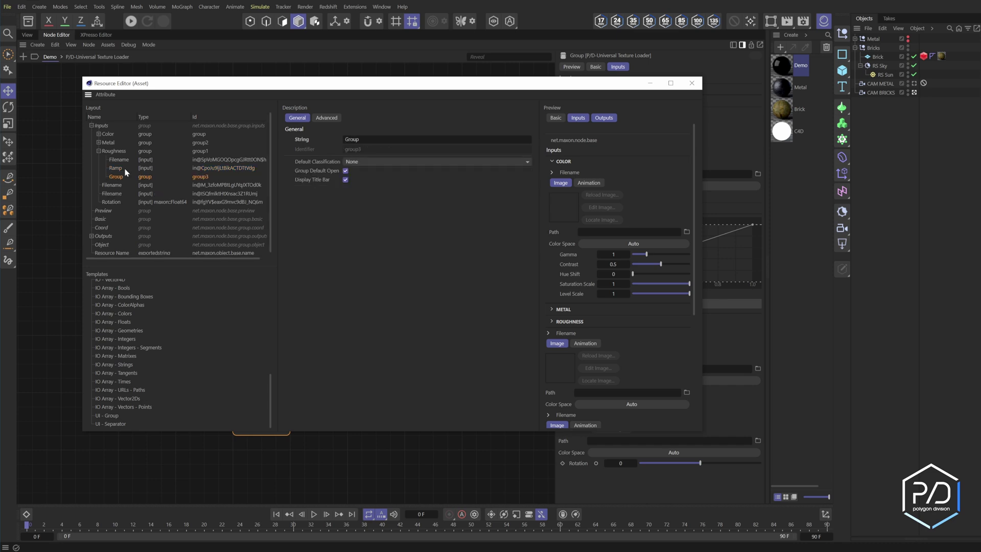
type("Anisotrophy")
left_click(368, 161)
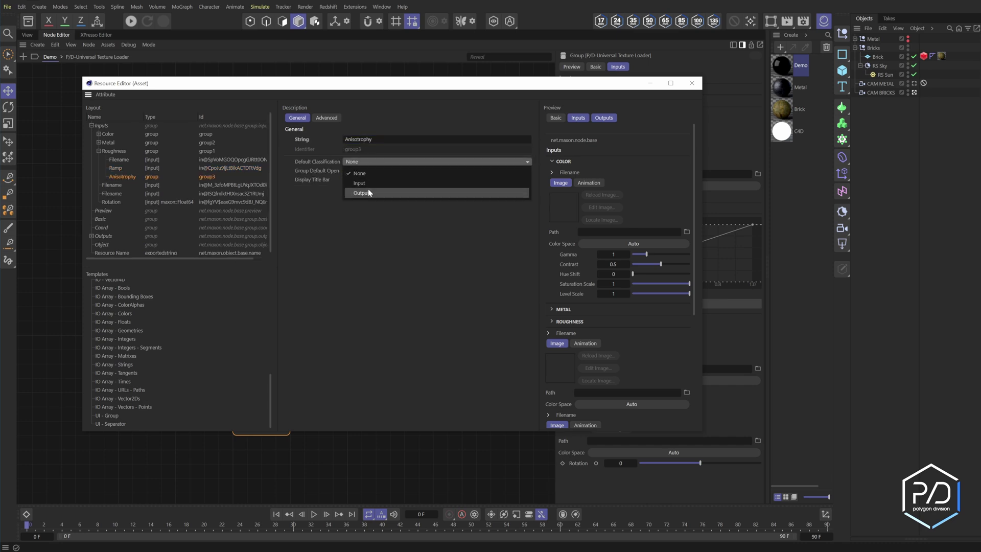
left_click(368, 188)
left_click(111, 185)
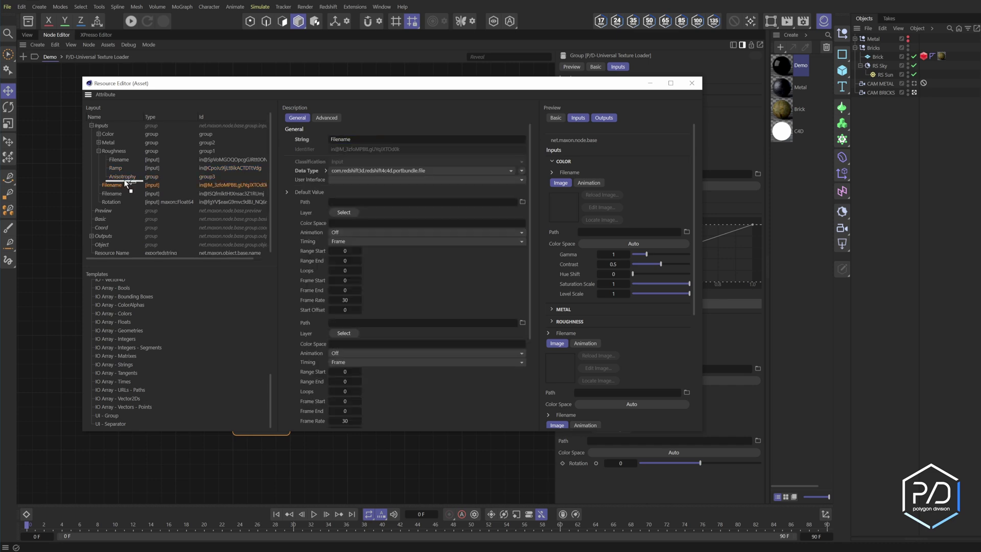
left_click_drag(127, 184, 132, 188)
left_click_drag(114, 202, 130, 197)
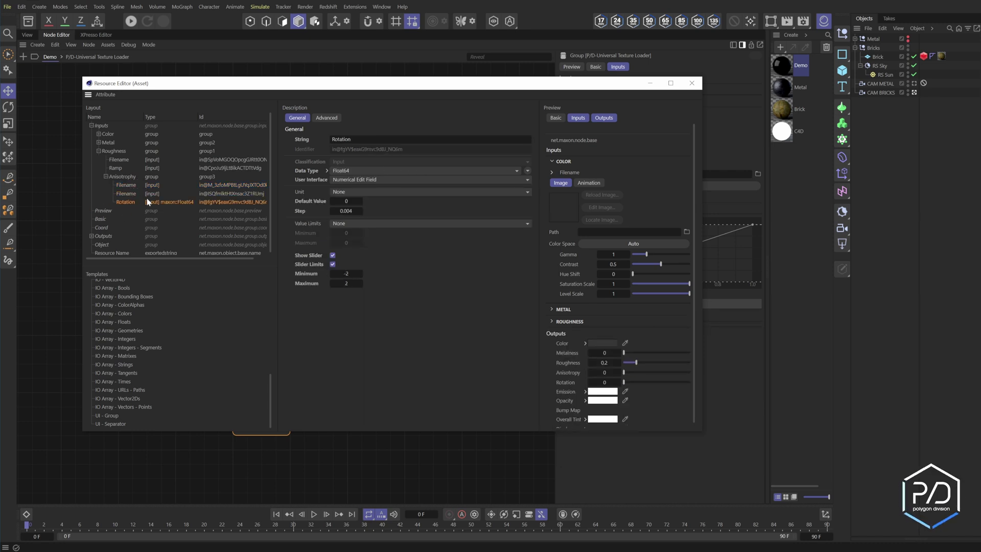
Step: Add separators named Amount and Rotation above the first and second Filename inputs in the Anisotrophy group
left_click_drag(501, 86, 348, 121)
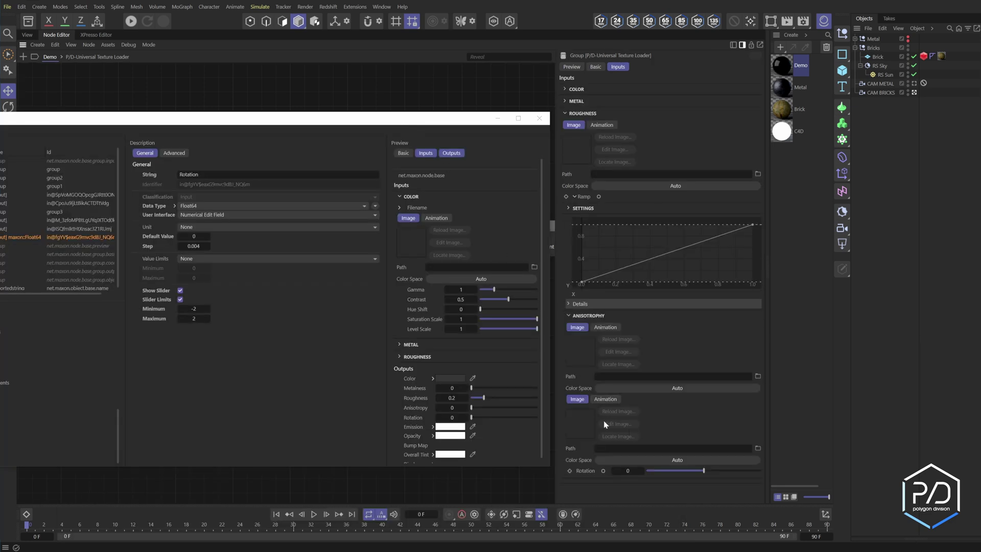
left_click_drag(412, 121, 621, 90)
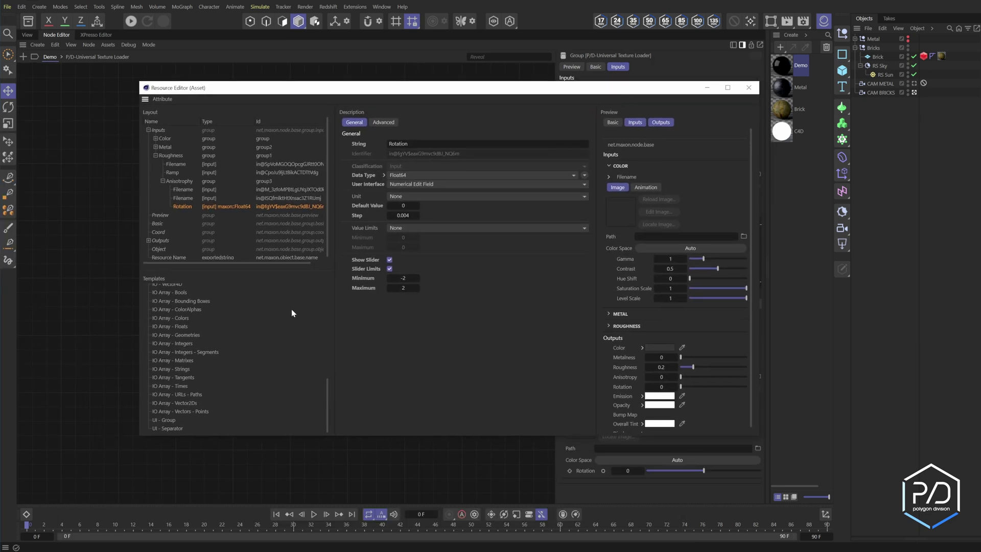
left_click_drag(178, 435, 189, 193)
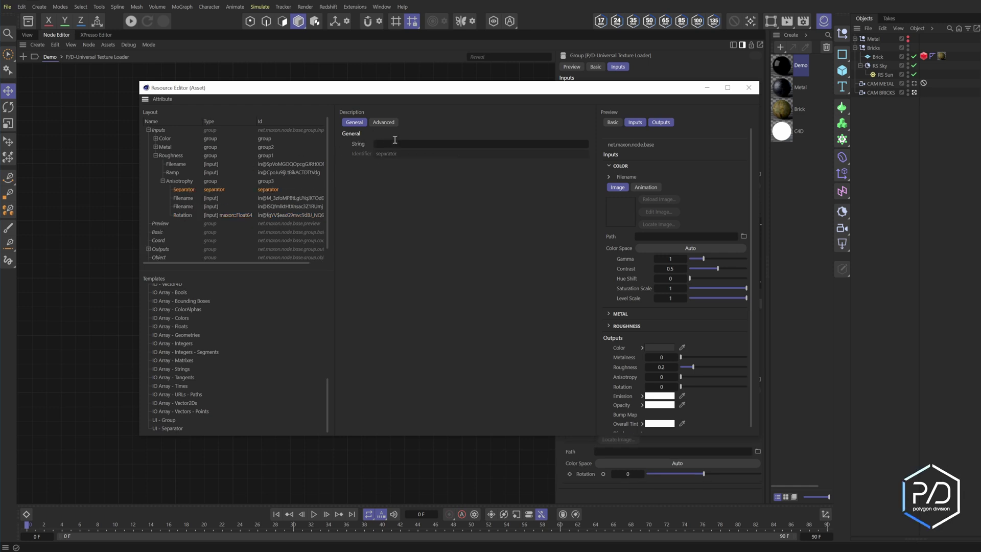
left_click(374, 143)
type("Amount")
left_click_drag(178, 426, 188, 202)
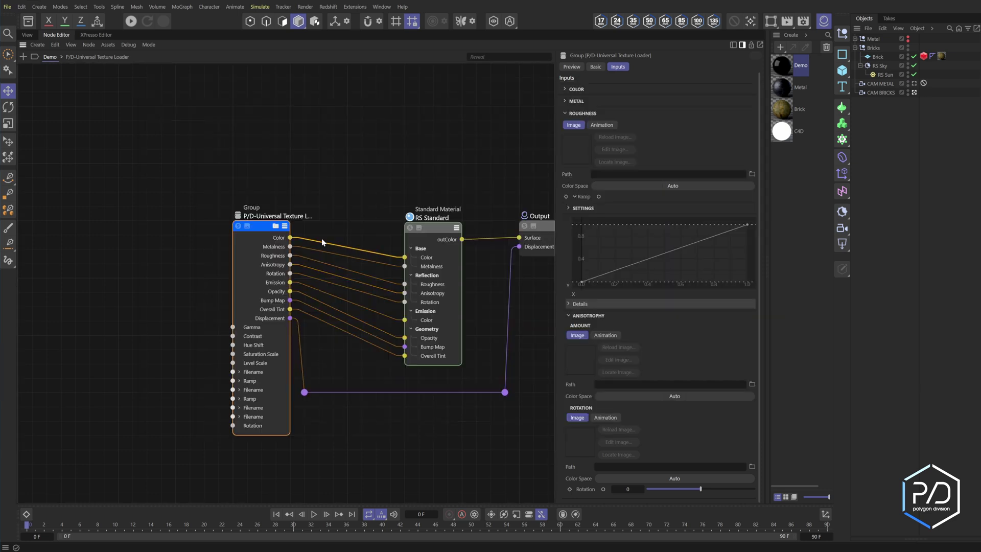
Step: Try out the Anisotrophy section's folding and its Rotation slider, and undo the slider change
left_click(320, 238)
left_click(261, 230)
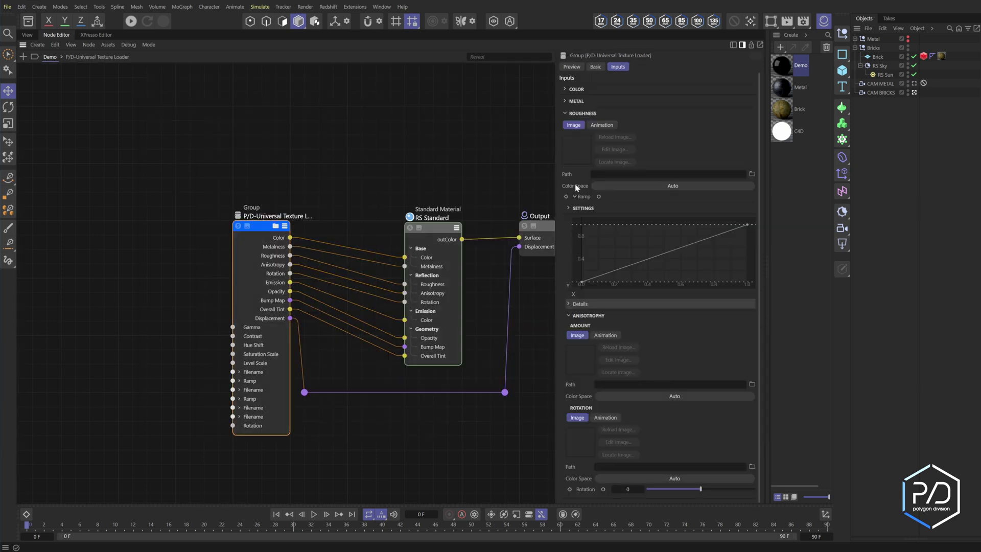
left_click(588, 316)
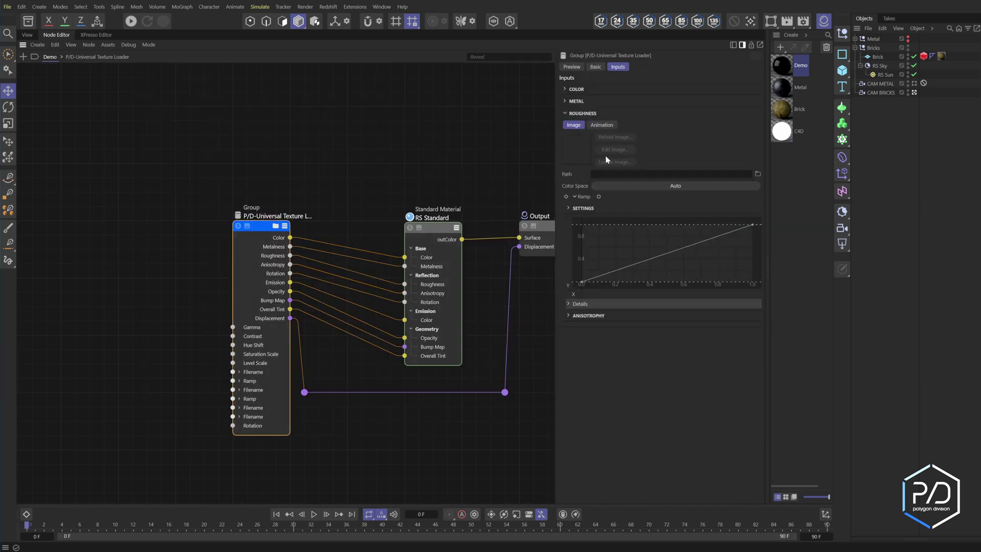
left_click(600, 316)
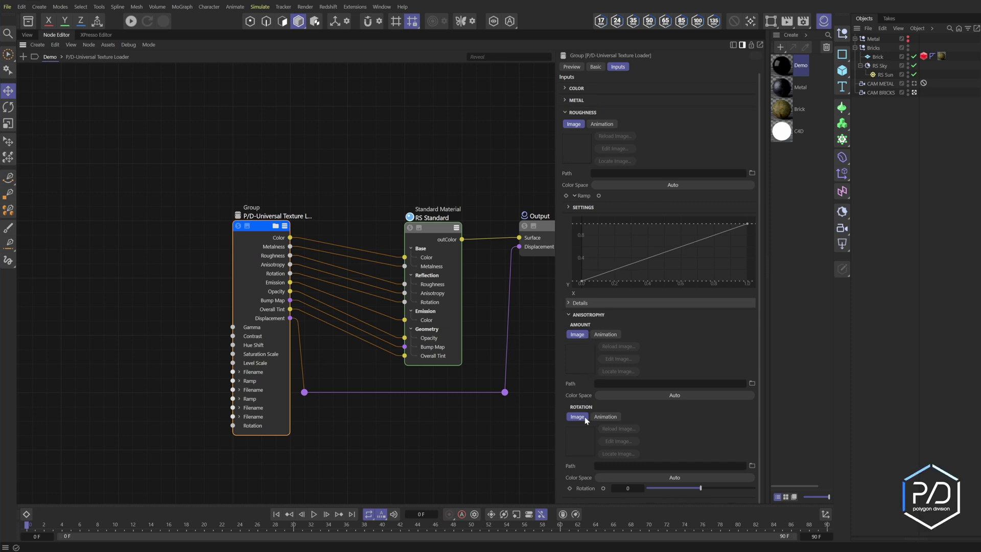
left_click_drag(700, 489, 708, 490)
key("ctrl+z")
Step: Reopen the group's resource and turn off Group Default Open for the Roughness and Anisotrophy groups
right_click(253, 273)
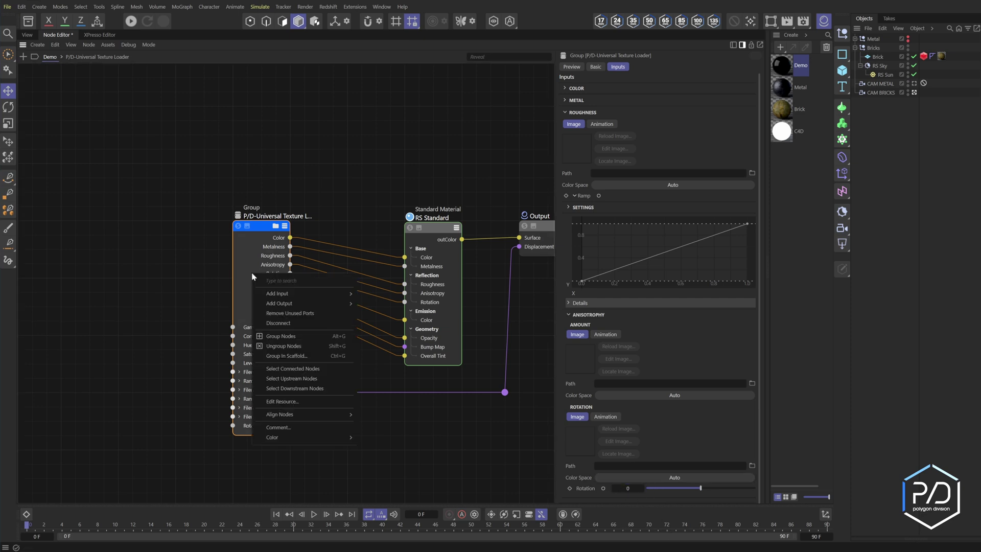
left_click(303, 303)
left_click(121, 192)
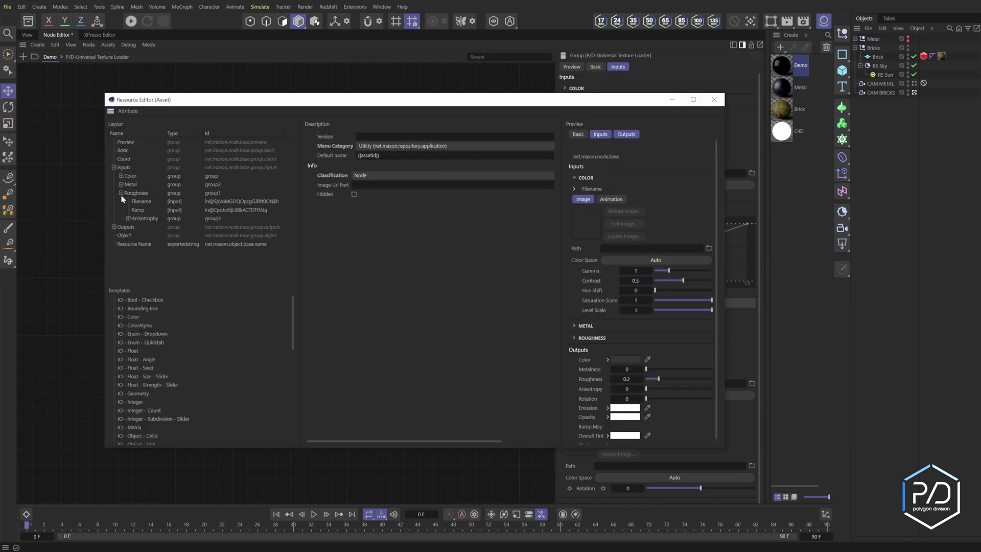
left_click(137, 194)
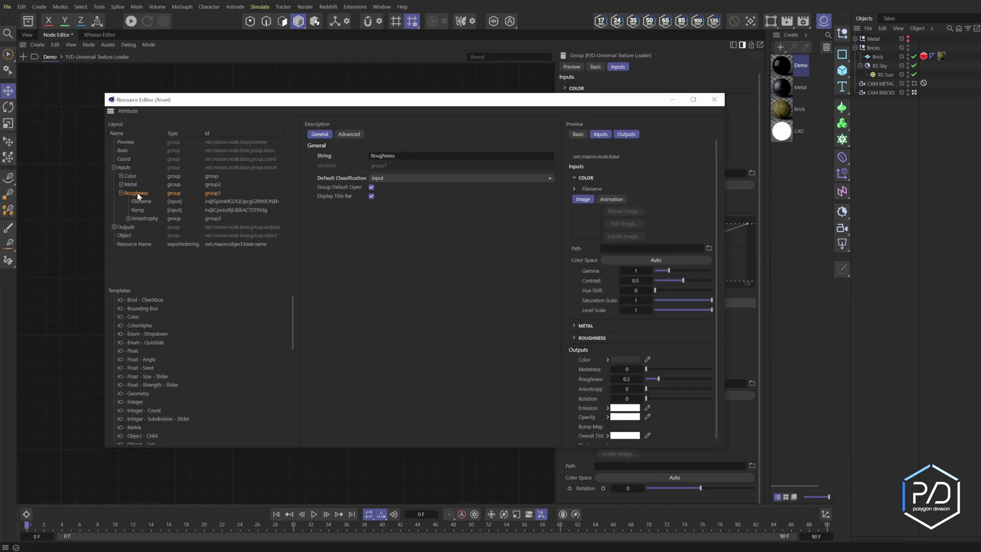
left_click(372, 187)
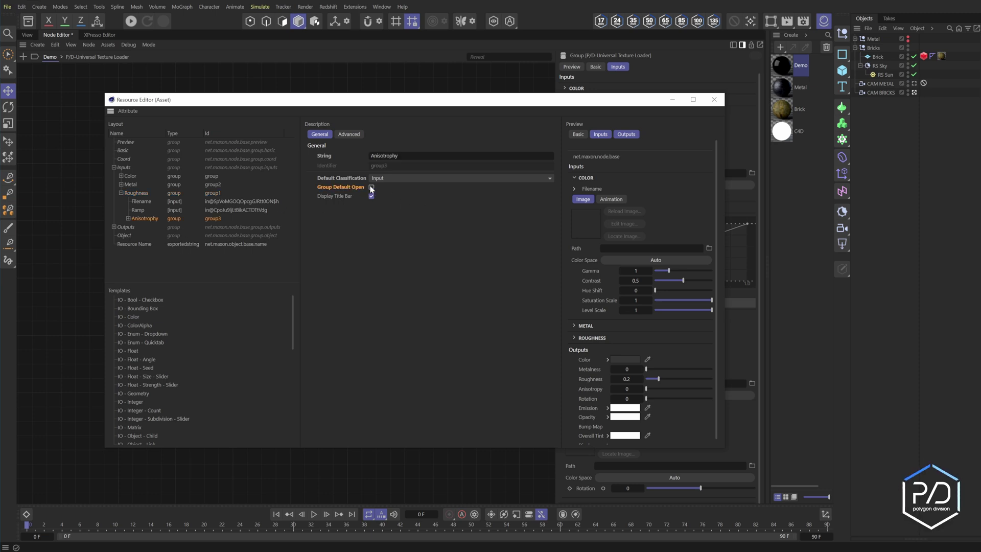
Step: Set the Rotation input inside the Anisotrophy group to the Degree unit with a step of 1°
left_click(128, 218)
left_click(145, 218)
left_click(185, 261)
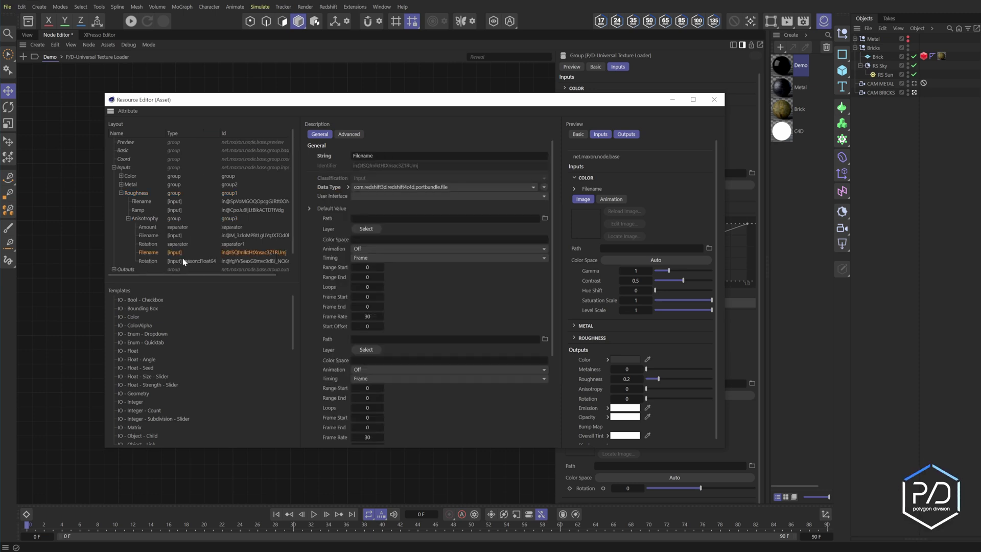
left_click(384, 209)
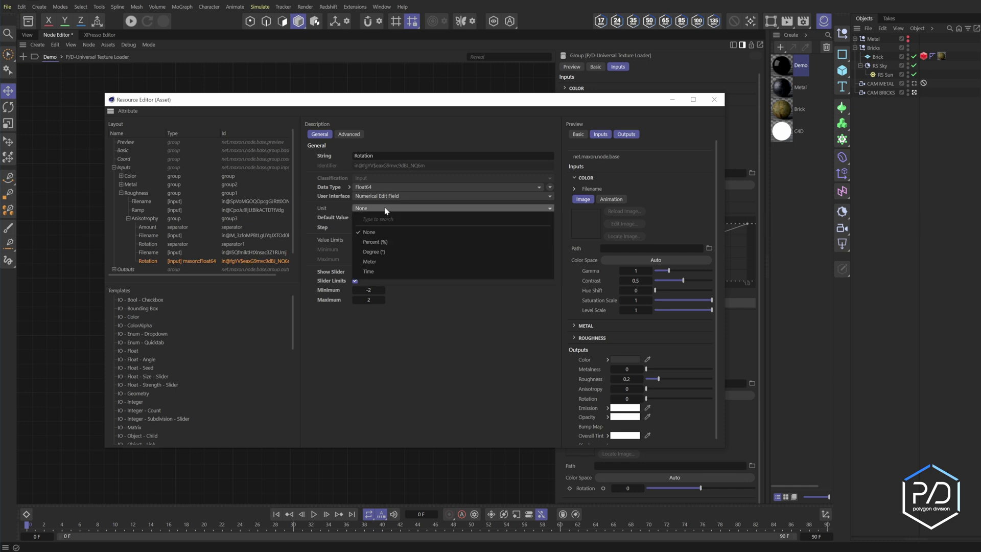
left_click(386, 252)
type("1")
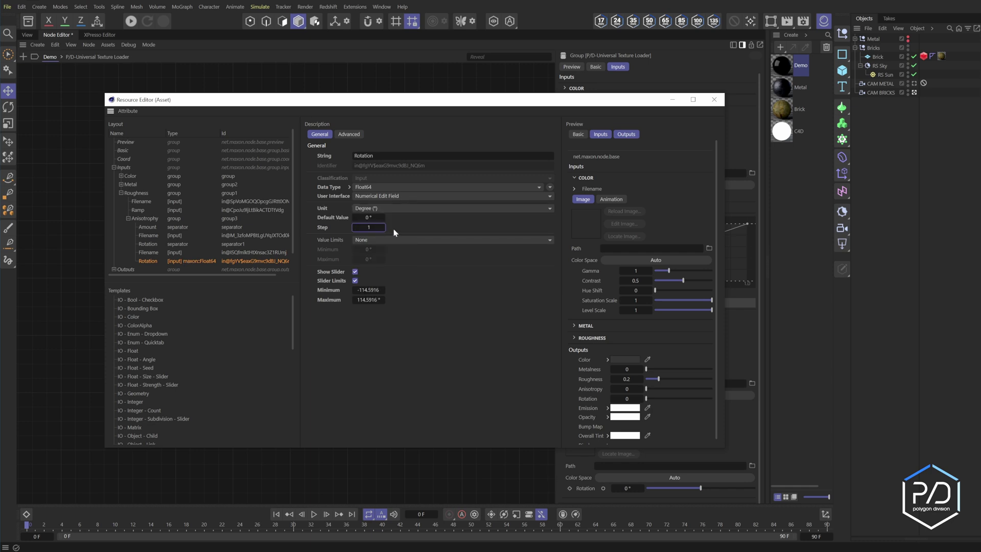
key("Return")
Step: Set the Rotation input's slider limits to a minimum of -360° and a maximum of 360°
left_click(368, 290)
type("-360")
key("Tab")
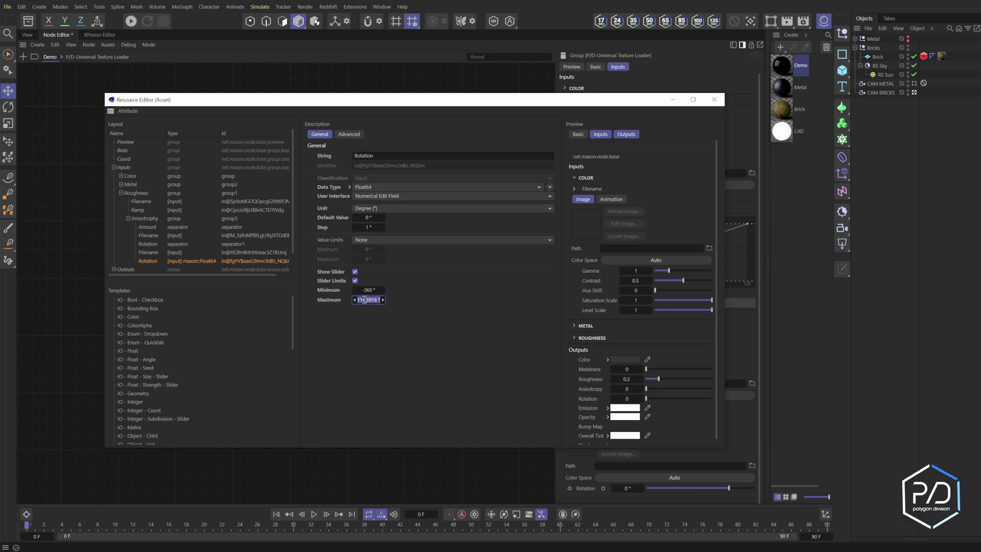
type("360")
key("Return")
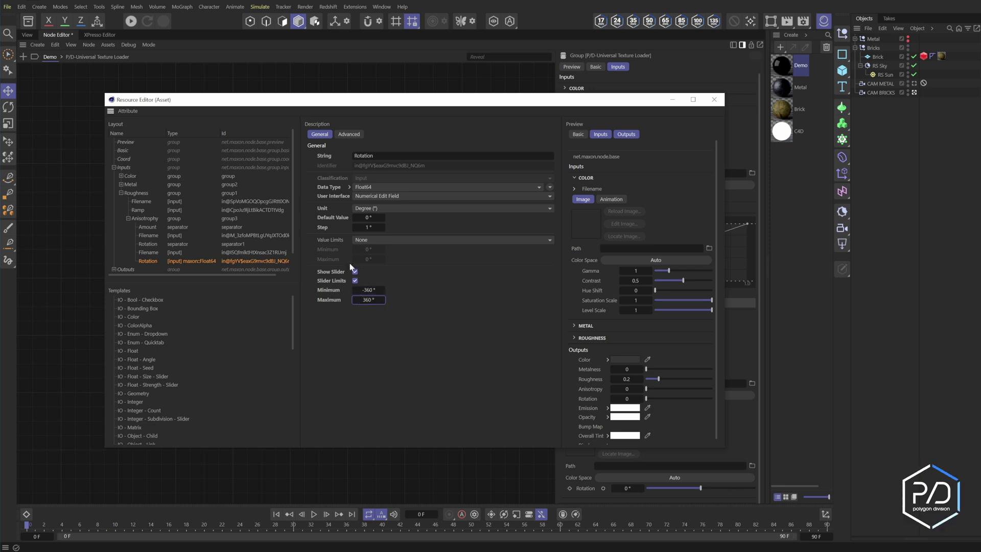
Step: Duplicate the Rotation texture node below as Emission and connect its outColor to the group's Emission output
left_click(713, 99)
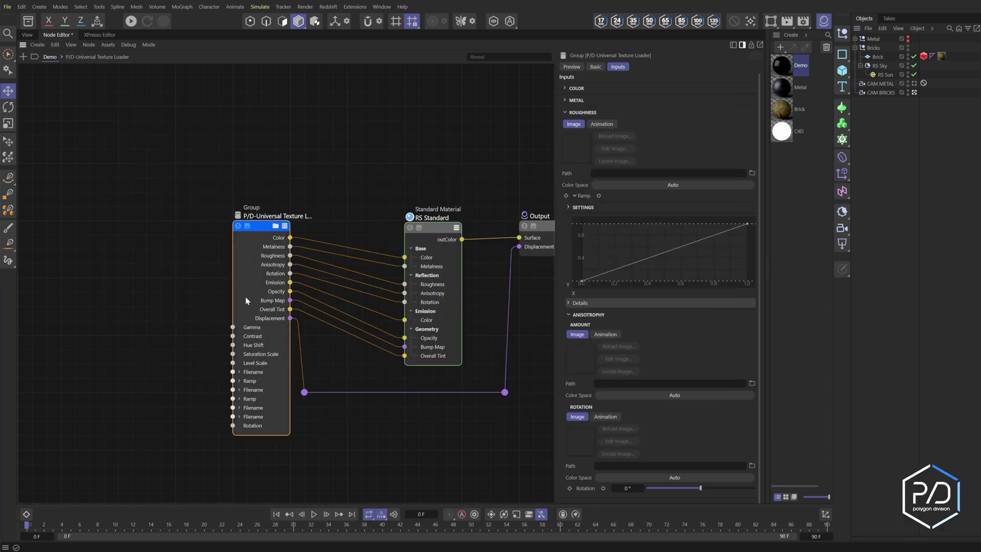
scroll(245, 296, "up", 5)
middle_click_drag(341, 155, 367, 68)
left_click(296, 156)
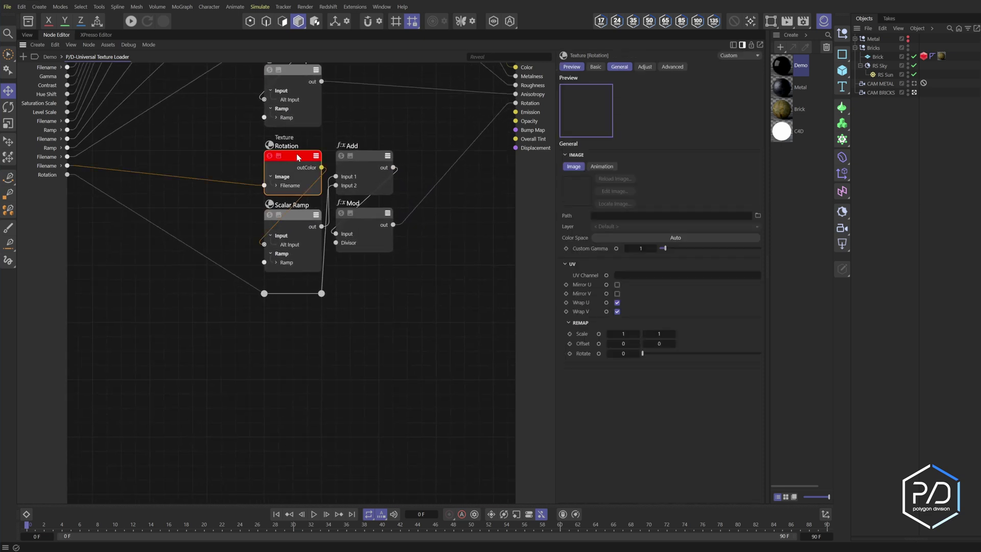
left_click_drag(297, 155, 299, 341, "ctrl")
left_click_drag(321, 353, 515, 112)
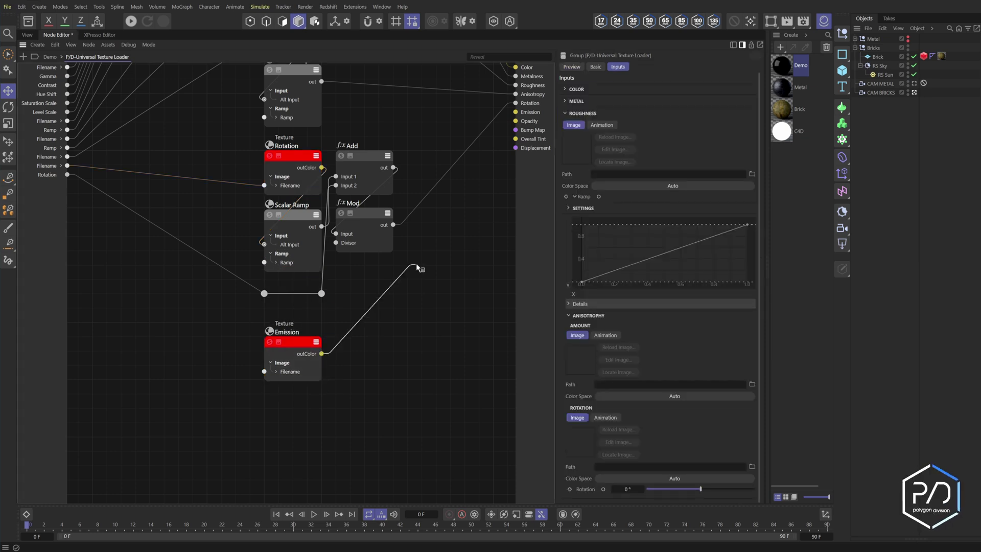
Step: Expose the Emission texture's Filename as a new group input and place the node slightly higher in the column
left_click_drag(264, 371, 241, 363)
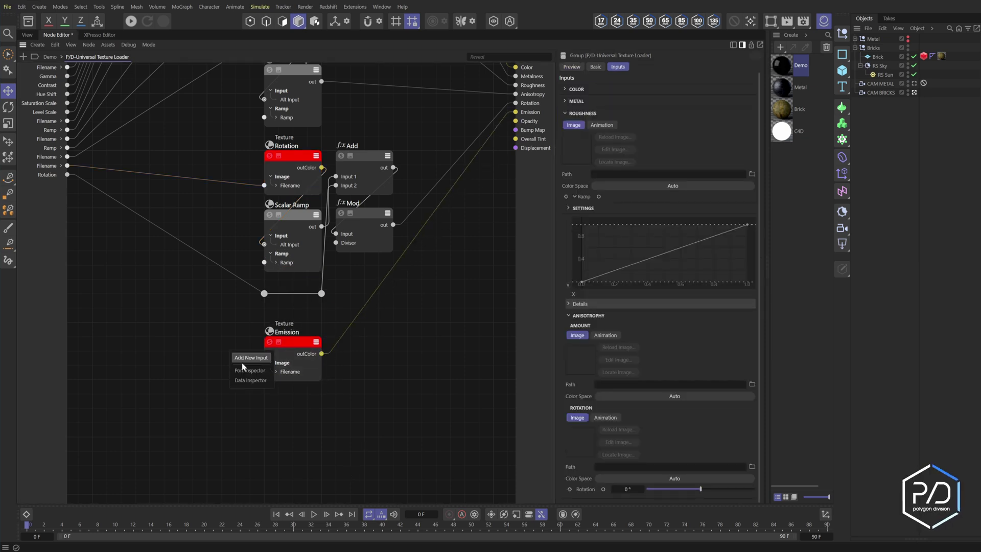
left_click(249, 357)
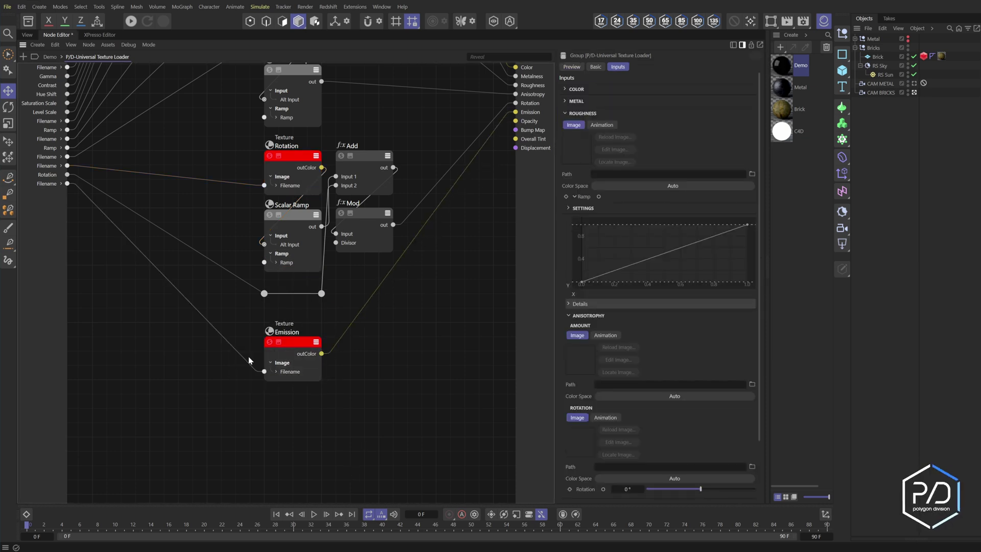
left_click(301, 347)
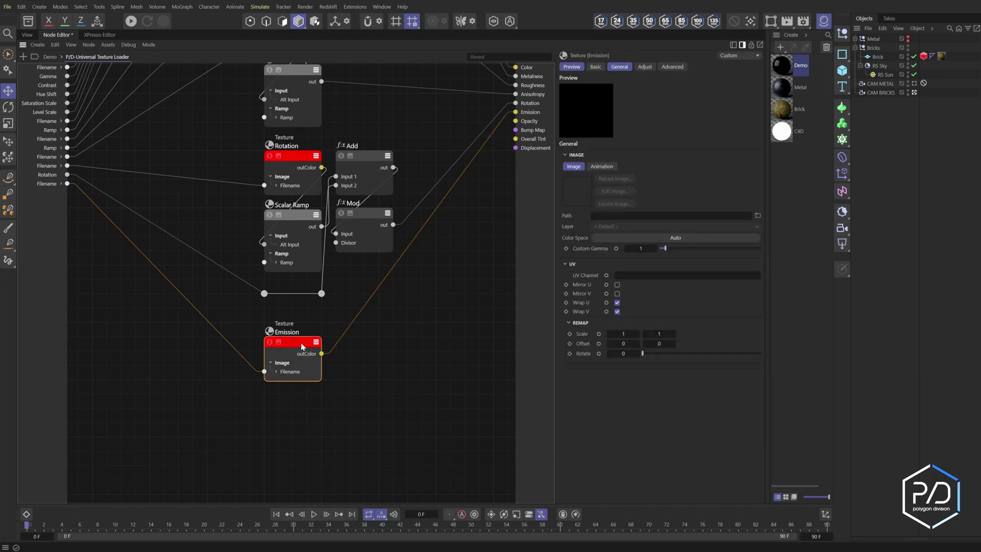
left_click_drag(301, 346, 301, 332)
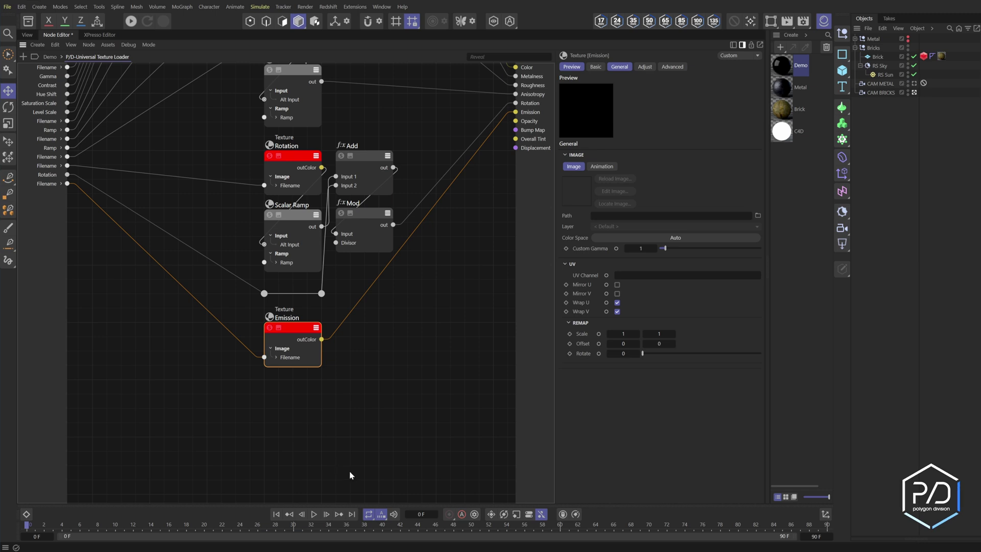
Step: Duplicate the Emission texture as Opacity, connect it to the Opacity output, and expose its Filename as a group input
left_click(306, 415)
left_click(296, 328)
left_click_drag(296, 328, 515, 121, "ctrl")
double_click(286, 375)
type("Opacity")
key("Return")
right_click(263, 414)
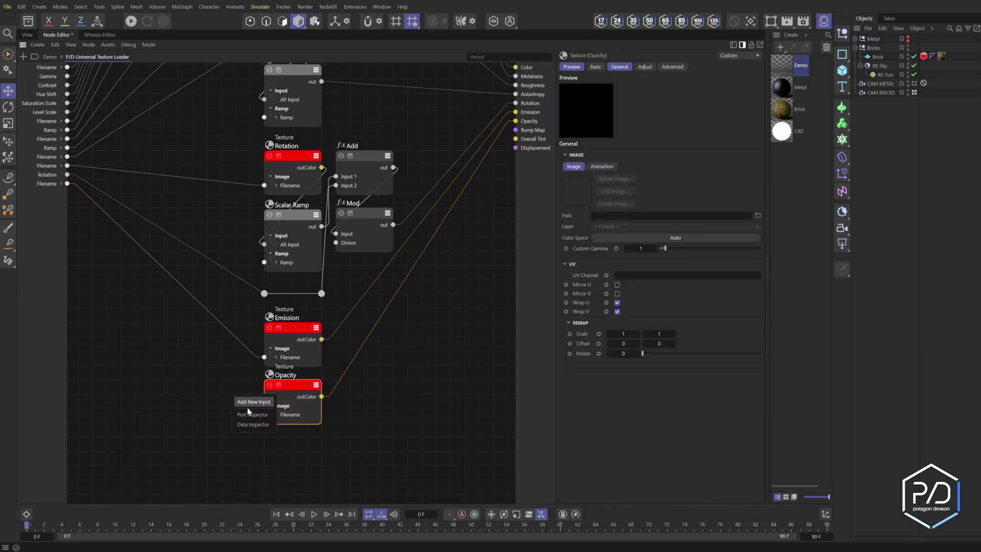
left_click(249, 403)
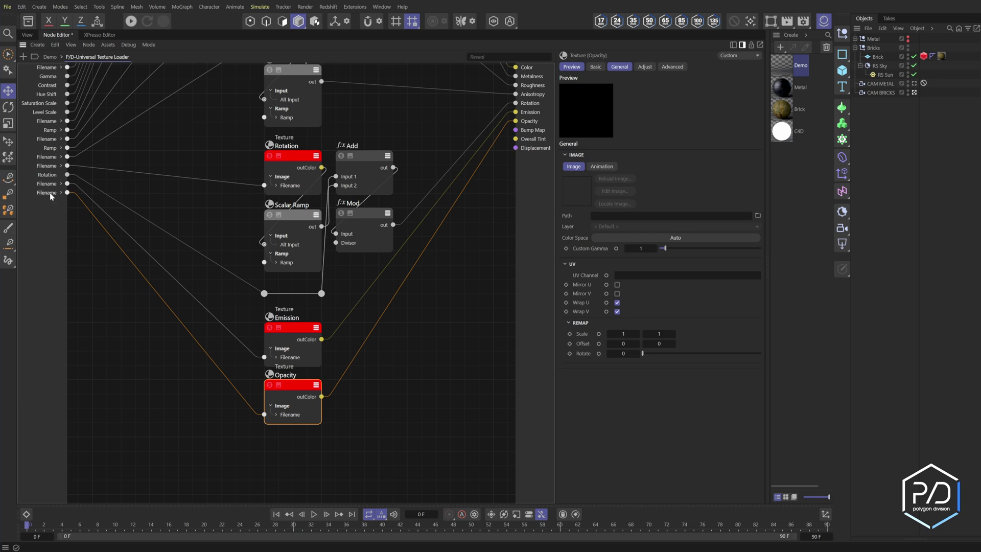
Step: Add an Emission group to the resource with Input classification and Group Default Open off, and put the Emission Filename in it
right_click(55, 246)
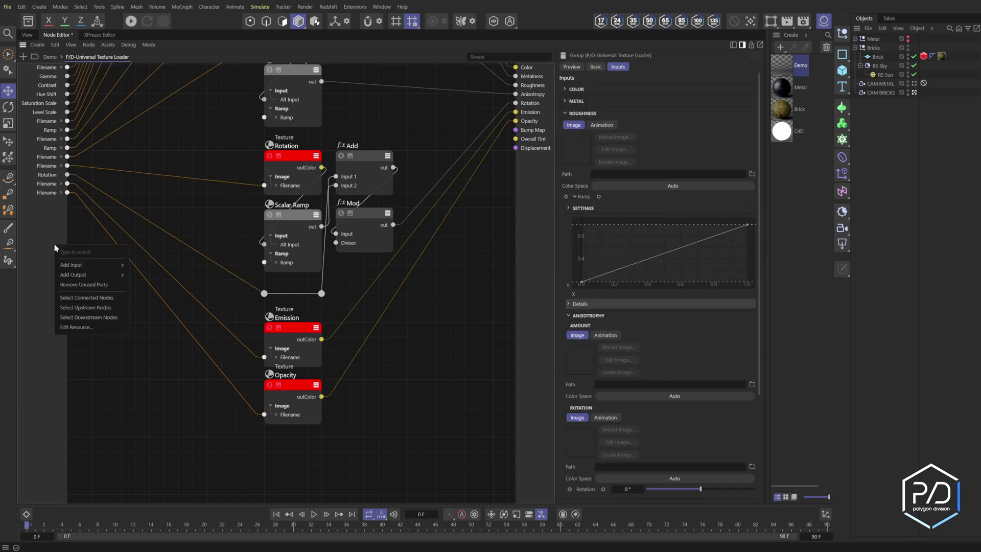
left_click(76, 327)
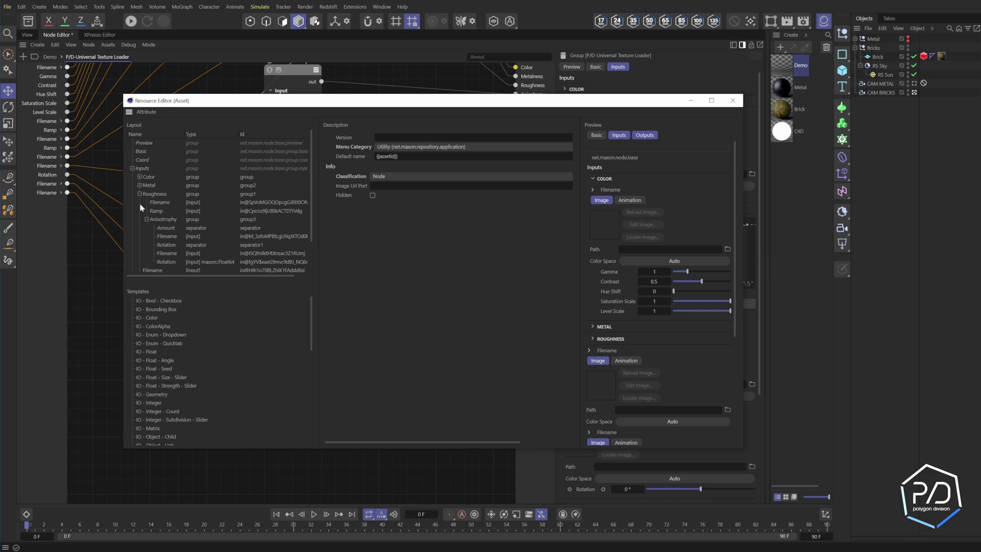
scroll(162, 407, "down", 10)
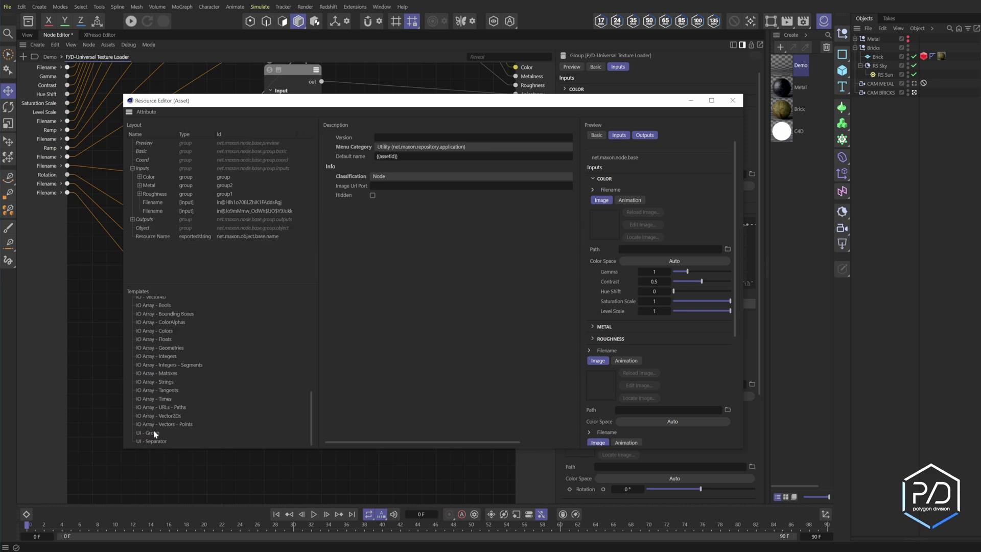
left_click_drag(153, 435, 160, 201)
type("Emissin")
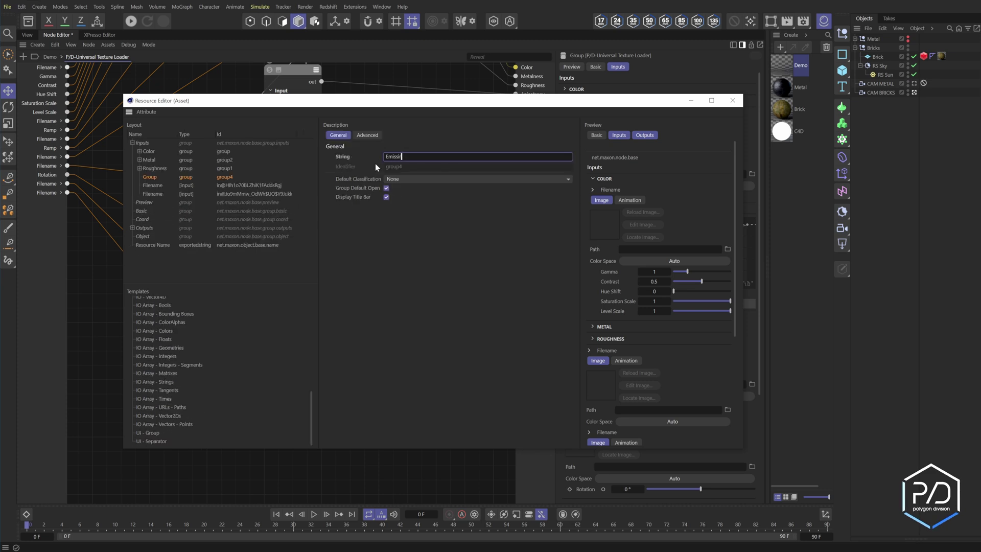
key("BackSpace")
type("on")
key("Return")
left_click(385, 189)
left_click(400, 180)
left_click(406, 199)
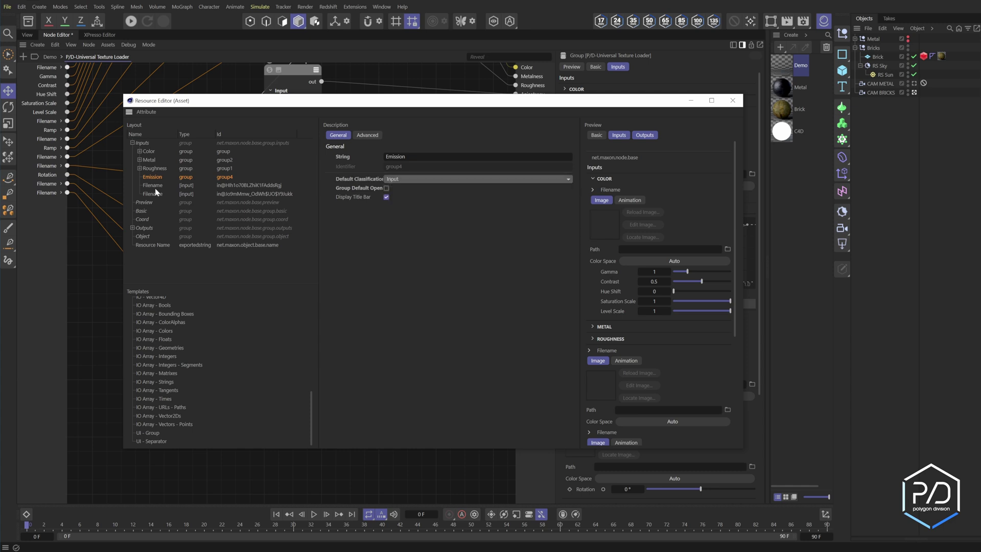
left_click_drag(156, 187, 153, 177)
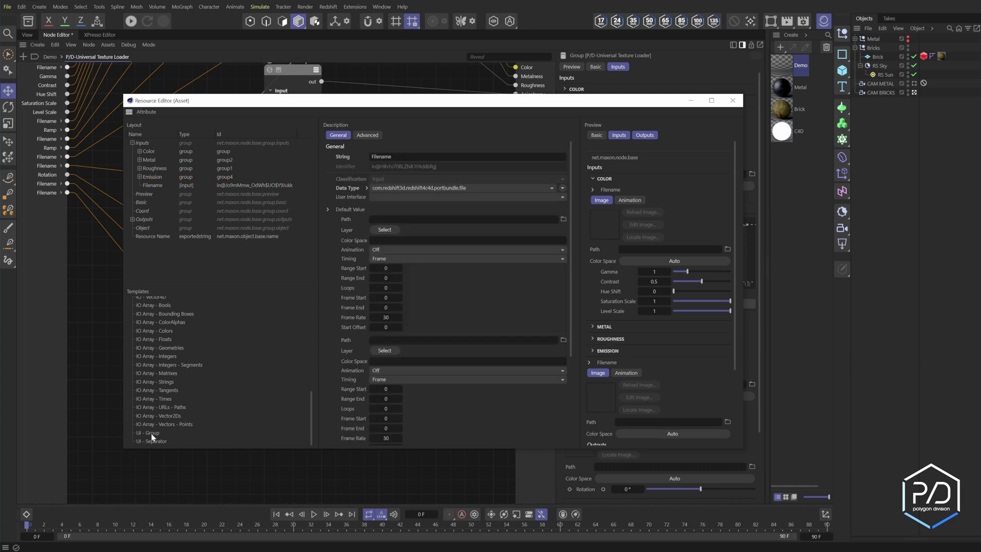
Step: Add an Opacity group holding the remaining Filename input, and check that its section folds open and closed
left_click_drag(152, 437, 154, 187)
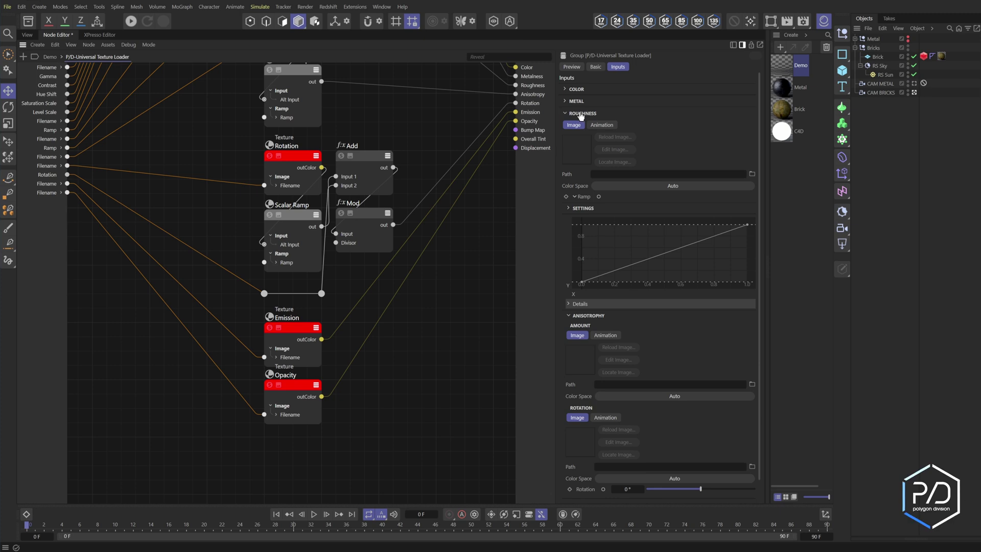
left_click(576, 89)
left_click(579, 137)
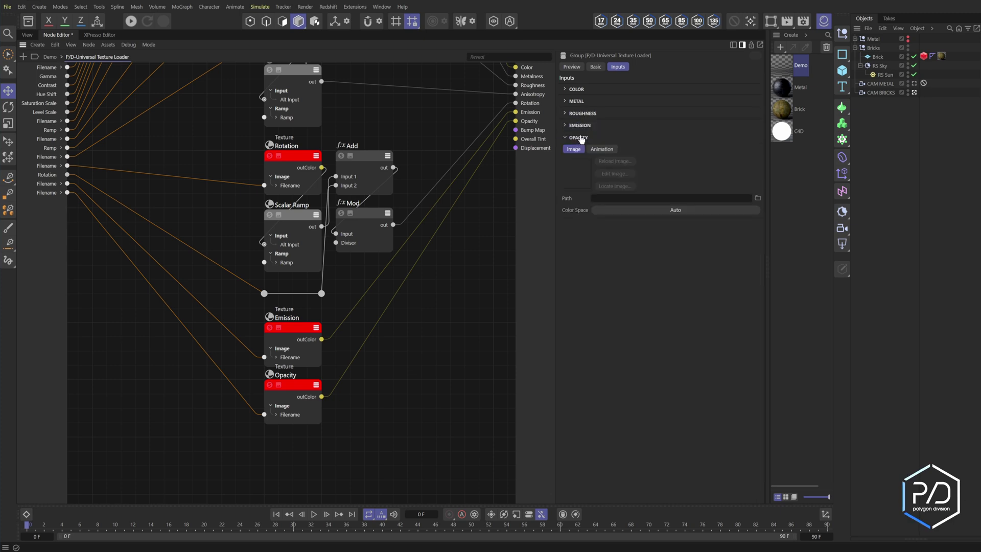
left_click(581, 139)
Step: Duplicate the Opacity texture below, name it Bump, and expose its Filename as a group input
middle_click_drag(311, 281, 321, 223)
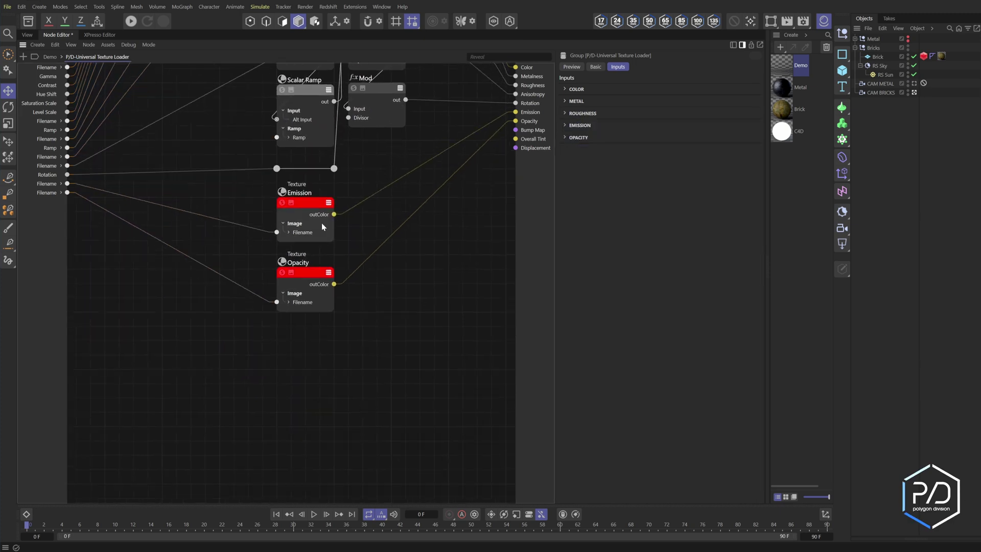
left_click(303, 274)
left_click_drag(302, 274, 64, 202, "ctrl")
double_click(301, 334)
type("Bump")
key("Return")
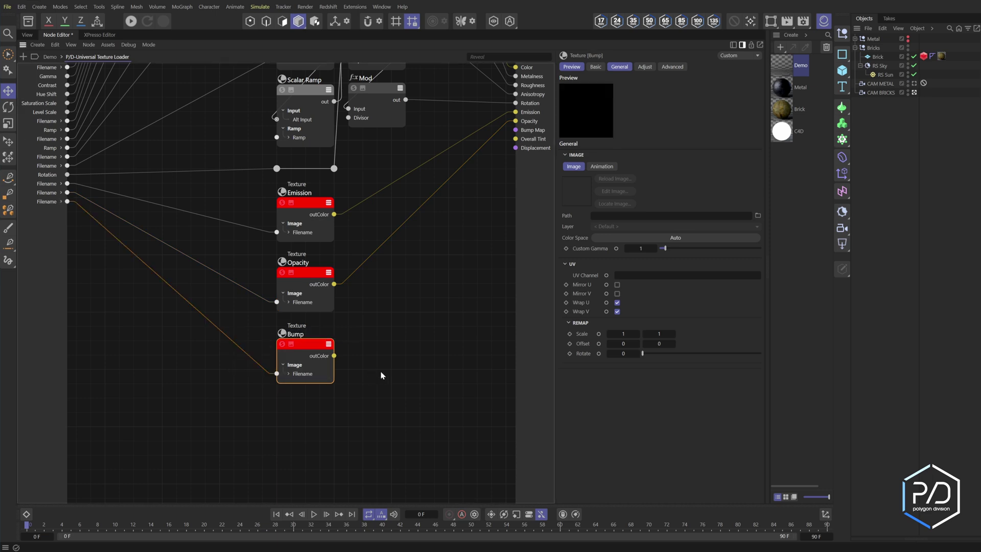
Step: Add a Bump Map node fed by the Bump texture's outColor and connect it to the group's Bump Map output
double_click(381, 375)
type("bump")
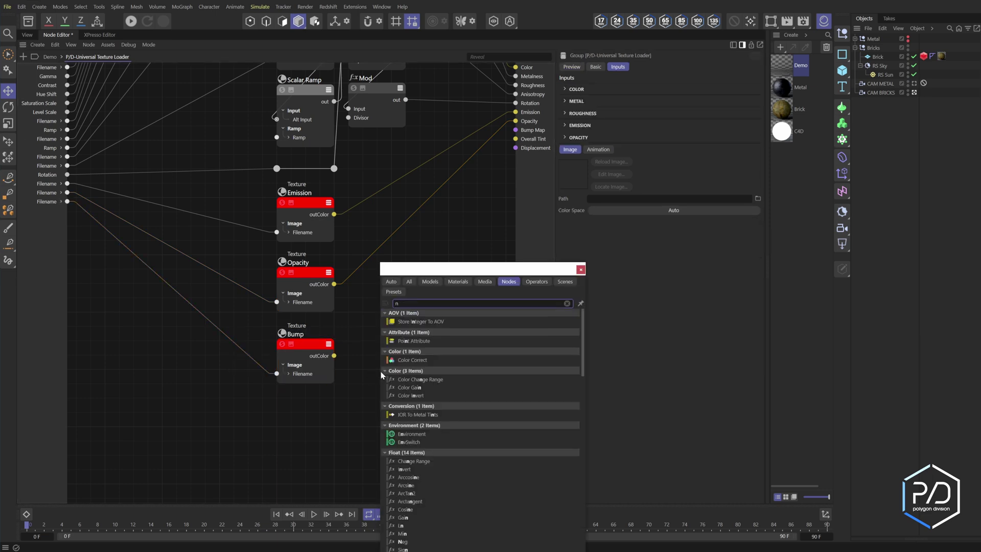
key("Down")
key("Return")
left_click_drag(381, 372, 377, 345)
left_click_drag(348, 375, 334, 356)
left_click_drag(405, 358, 518, 133)
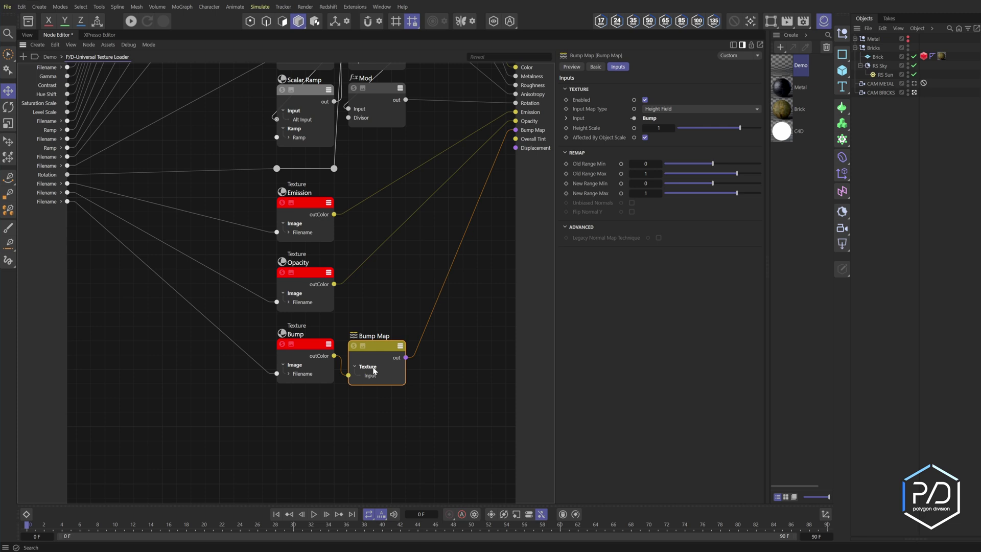
Step: Show the Height Scale and Input Map Type ports on the Bump Map node and review the available map types
left_click(634, 128)
left_click(633, 109)
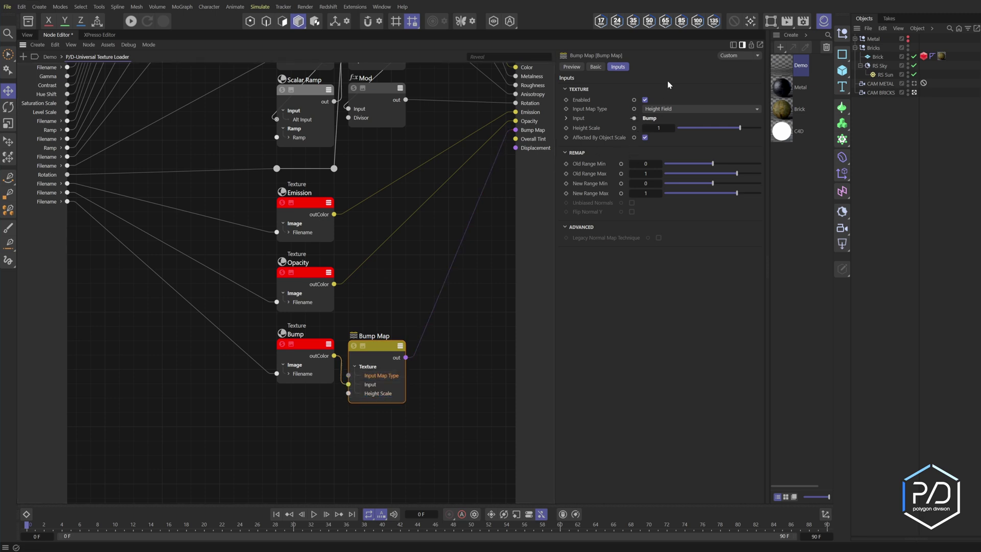
left_click(664, 108)
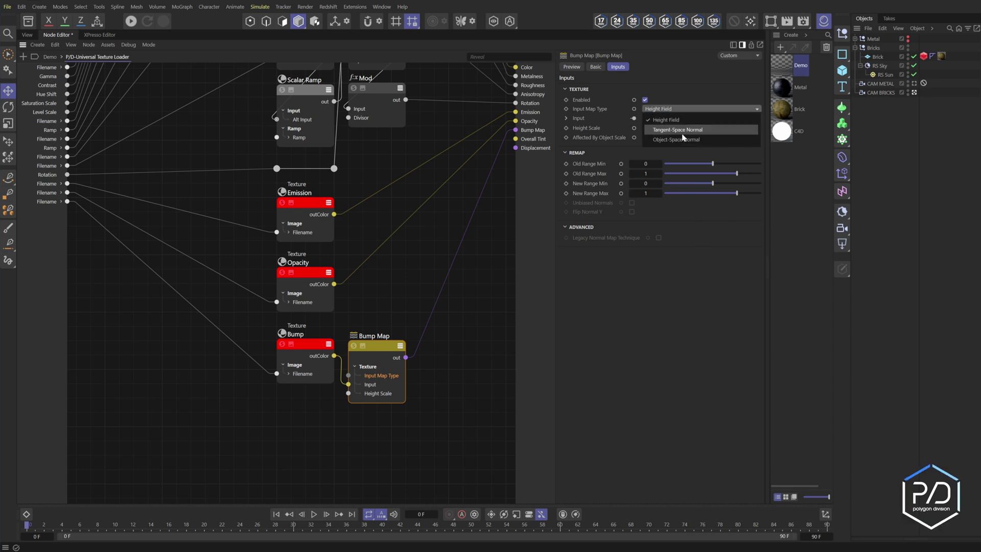
left_click(620, 112)
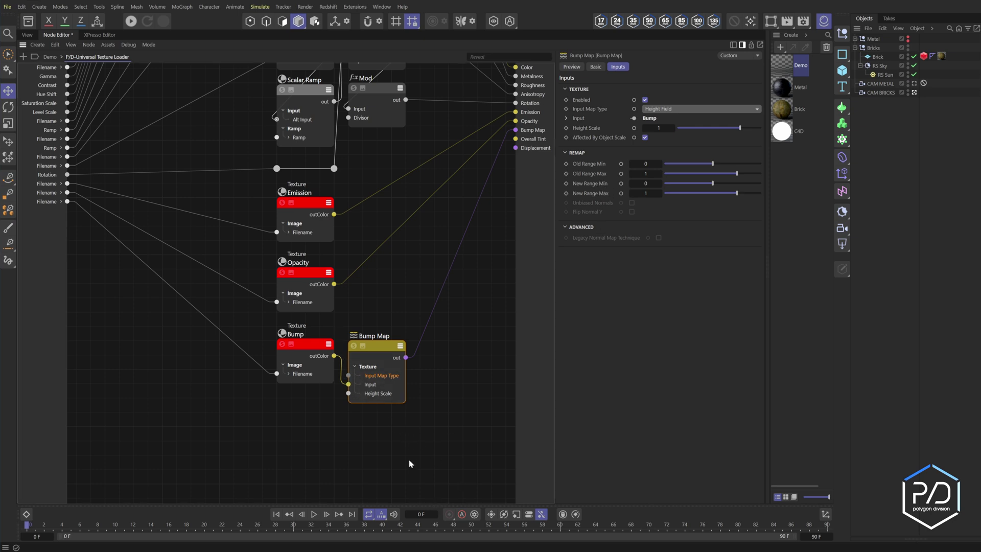
Step: Place the Bump Map node directly under the Bump texture and color the Bump texture node purple
left_click(377, 445)
left_click_drag(385, 351, 312, 403)
left_click(378, 329)
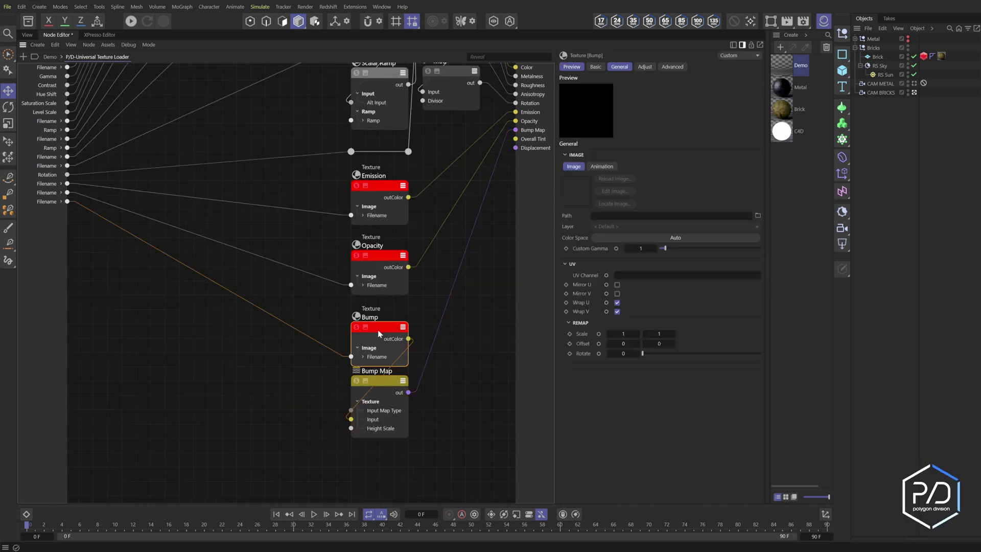
left_click(596, 66)
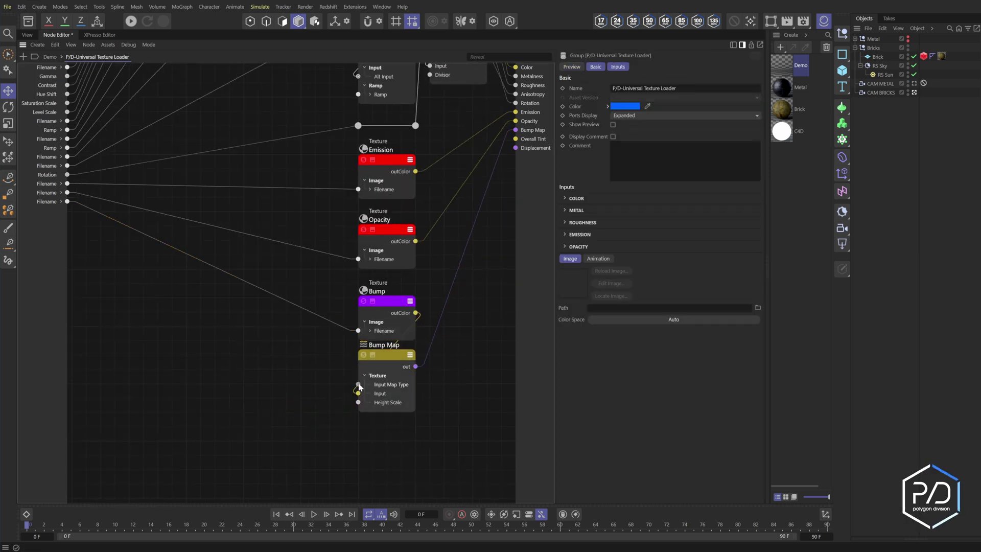
Step: Expose the Bump Map node's Input Map Type and Height Scale as group inputs and inspect their entries in the resource
left_click_drag(359, 387, 68, 265)
right_click(68, 264)
left_click(82, 321)
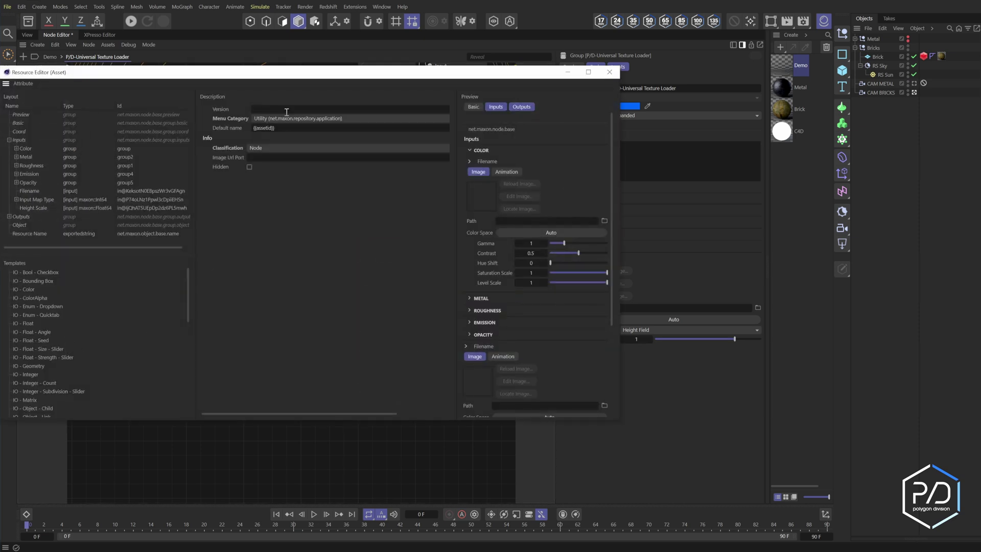
left_click(125, 199)
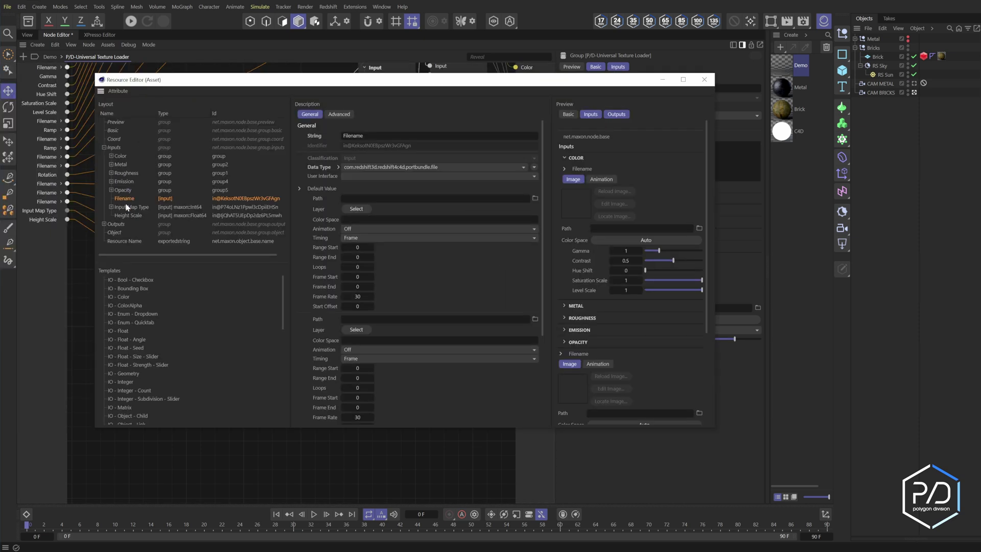
left_click(126, 207)
left_click(128, 215)
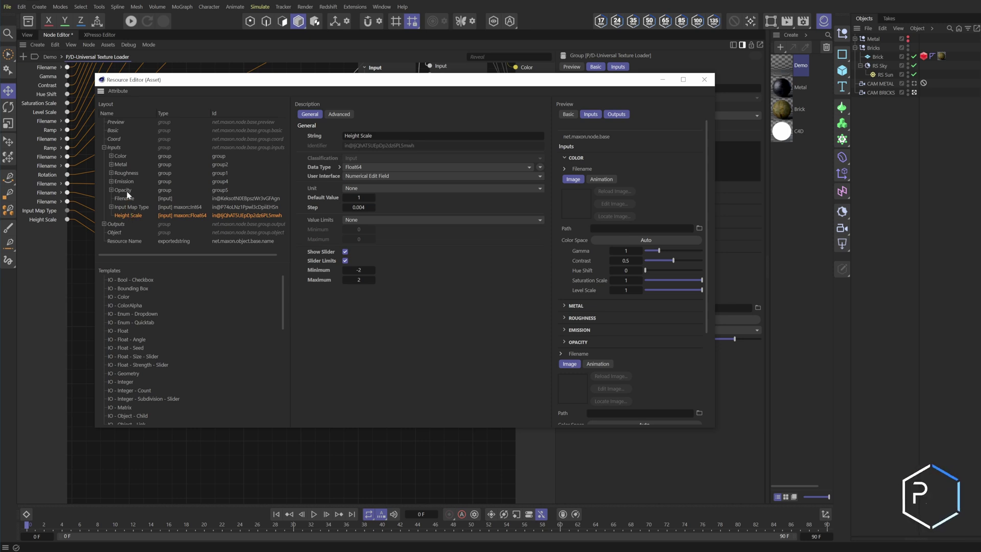
Step: Add a group named Bump below Opacity in the resource, with Input classification and Group Default Open off
scroll(148, 393, "down", 5)
left_click_drag(123, 412, 132, 197)
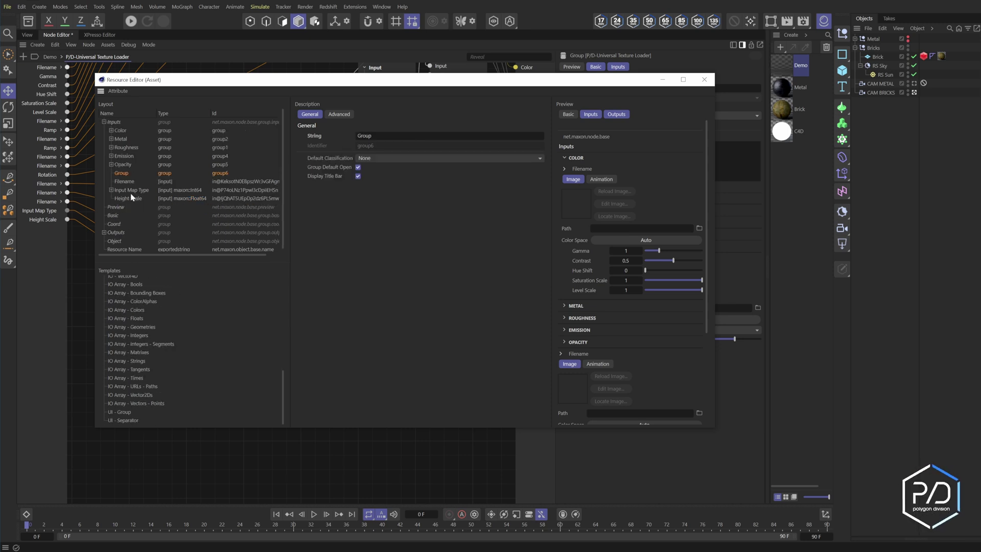
left_click_drag(377, 136, 327, 136)
type("Bump")
left_click(402, 159)
left_click(396, 180)
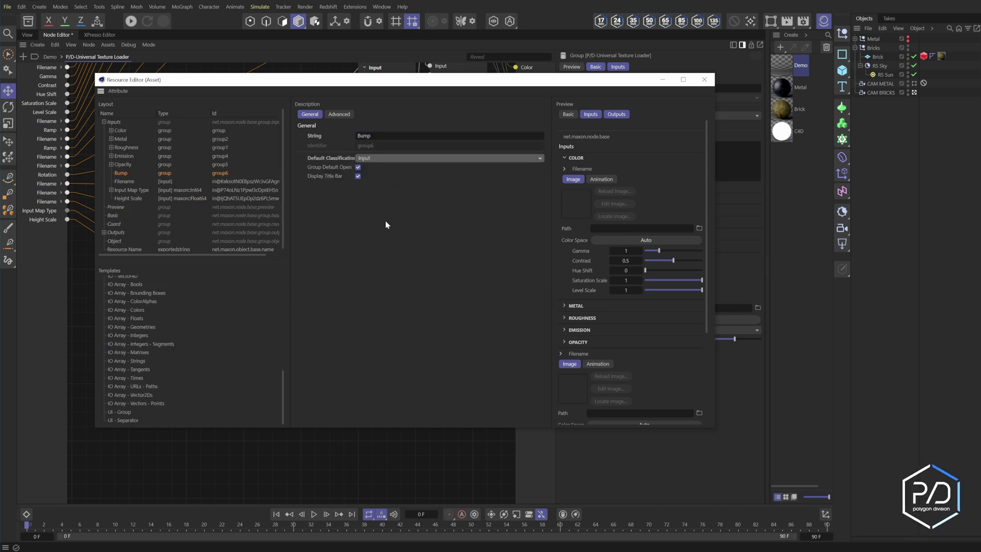
left_click(359, 167)
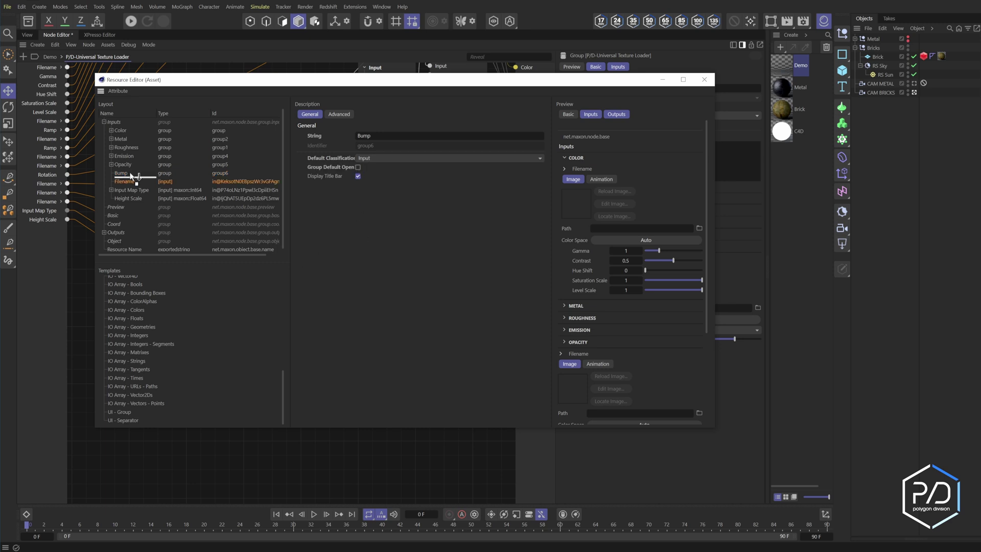
Step: Move the Filename, Input Map Type and Height Scale inputs into the Bump group and check the resulting Bump section
left_click_drag(133, 176, 144, 198)
left_click(136, 199)
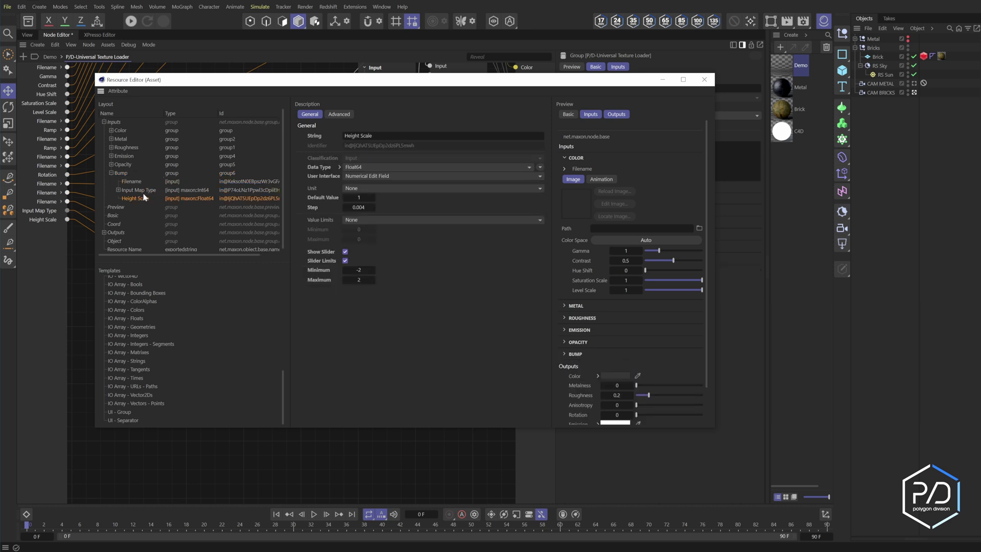
left_click(114, 172)
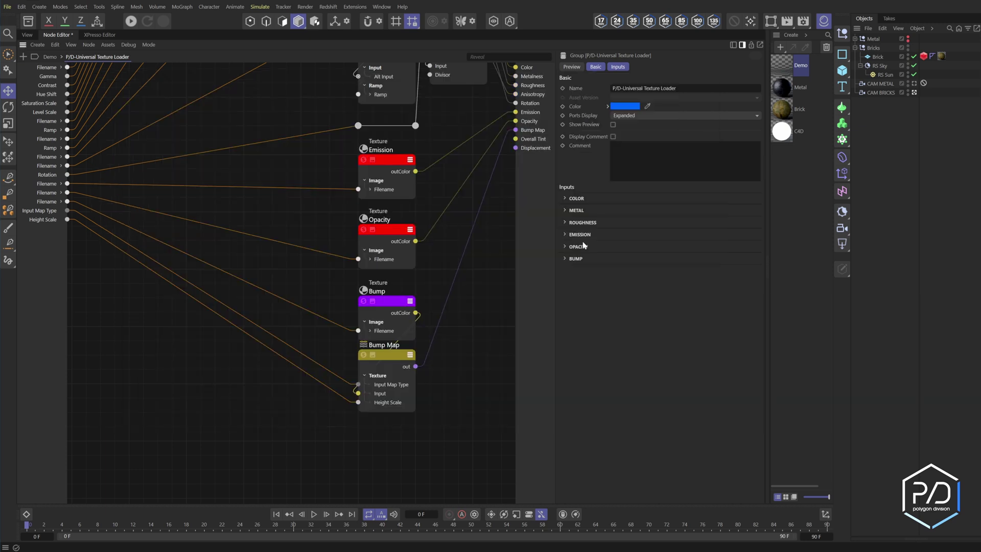
left_click(575, 260)
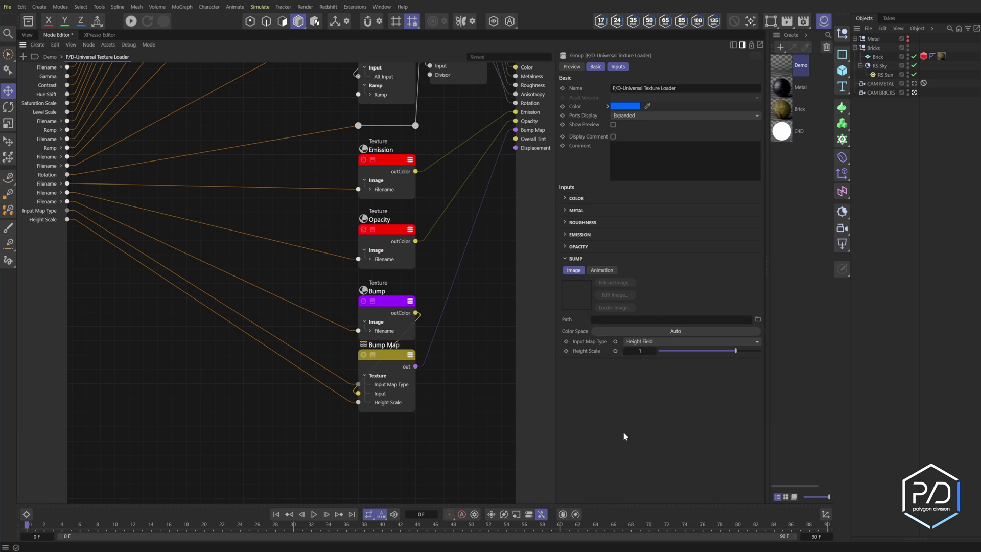
Step: Duplicate the Opacity texture node, with its Filename exposed as a group input, below the Bump Map node
middle_click_drag(448, 431, 379, 391, "alt")
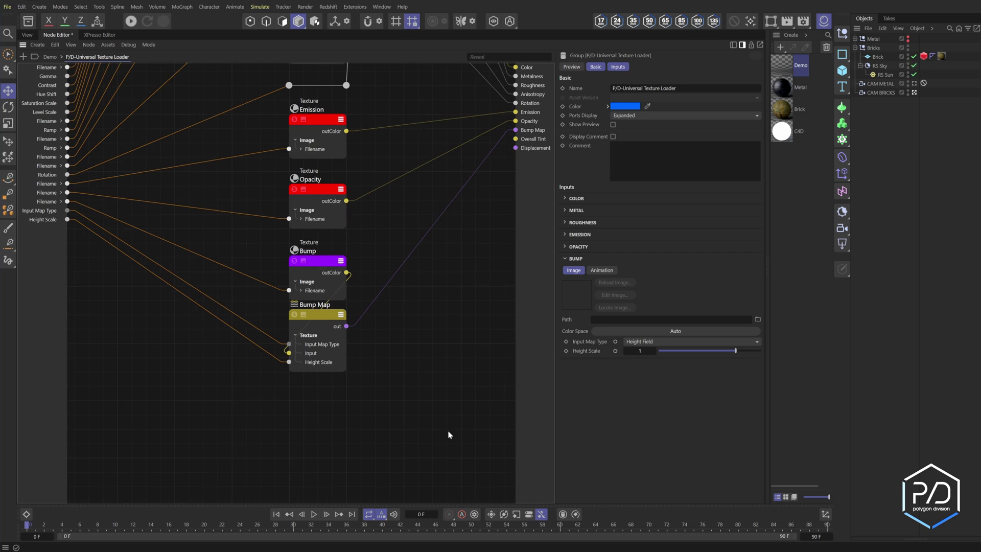
left_click(322, 182)
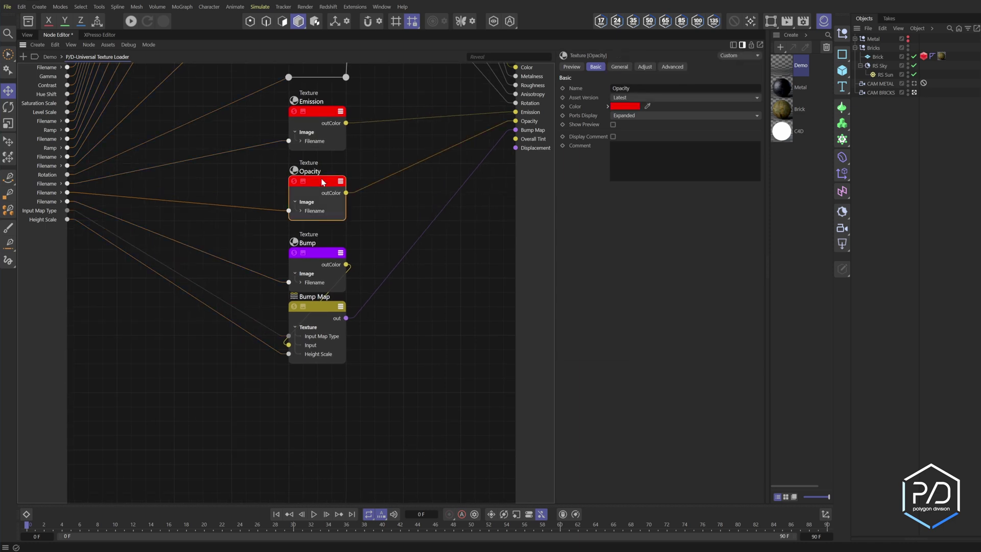
left_click_drag(323, 182, 323, 398, "ctrl")
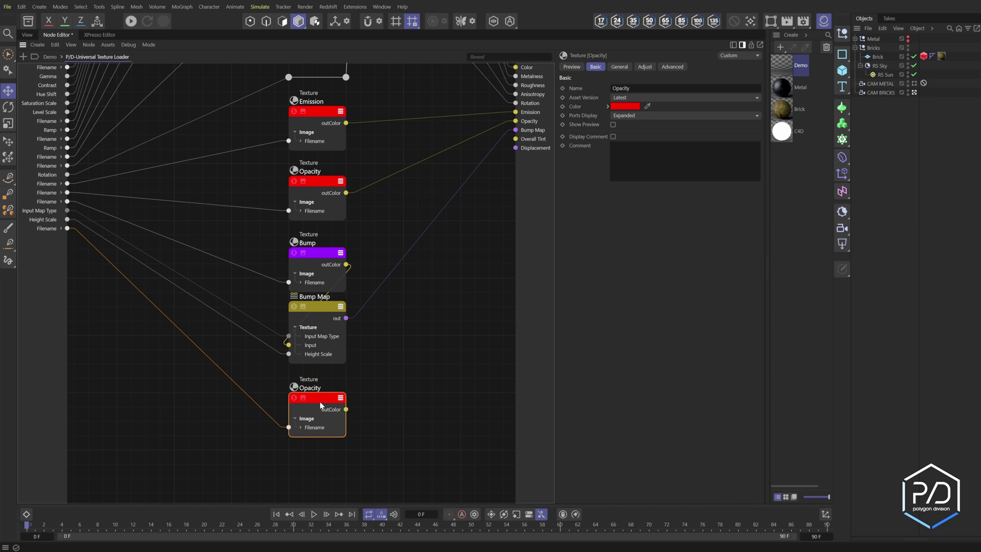
Step: Add a Color Layer node and place it beside the duplicated Opacity texture
double_click(394, 420)
type("laye")
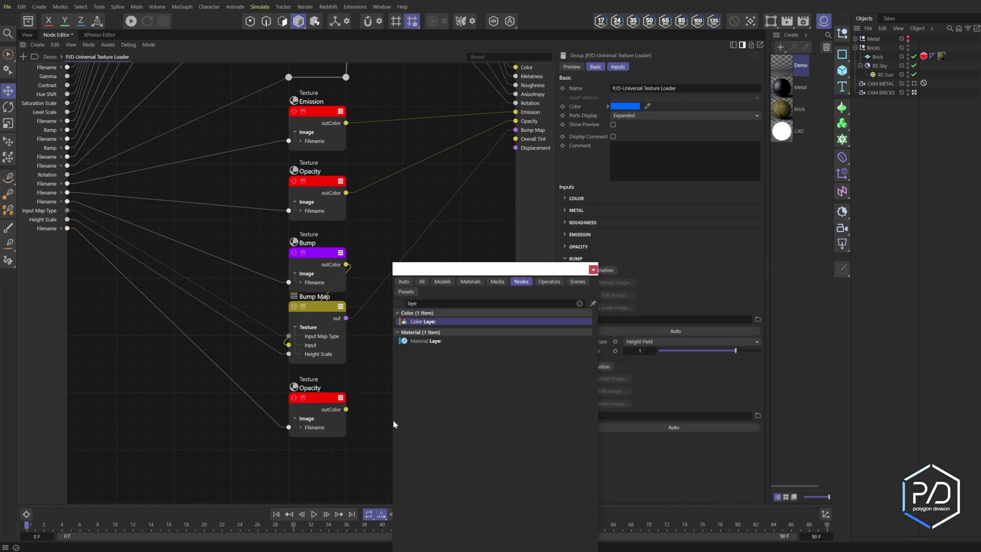
double_click(418, 322)
left_click(379, 425)
left_click_drag(392, 424, 400, 402)
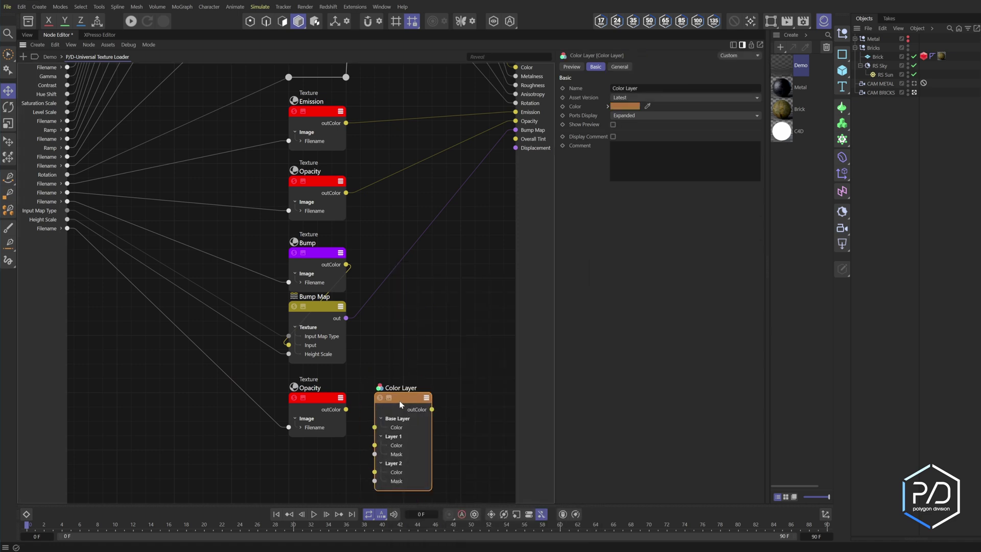
Step: Set the Color Layer's base layer color to white and connect the duplicated texture's outColor to its Layer 1 Color
left_click(618, 67)
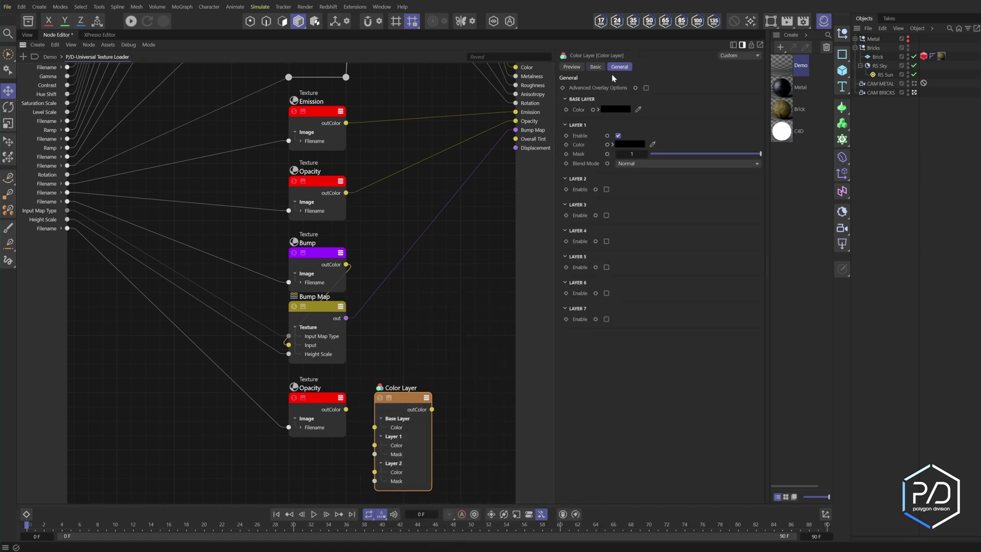
left_click(614, 110)
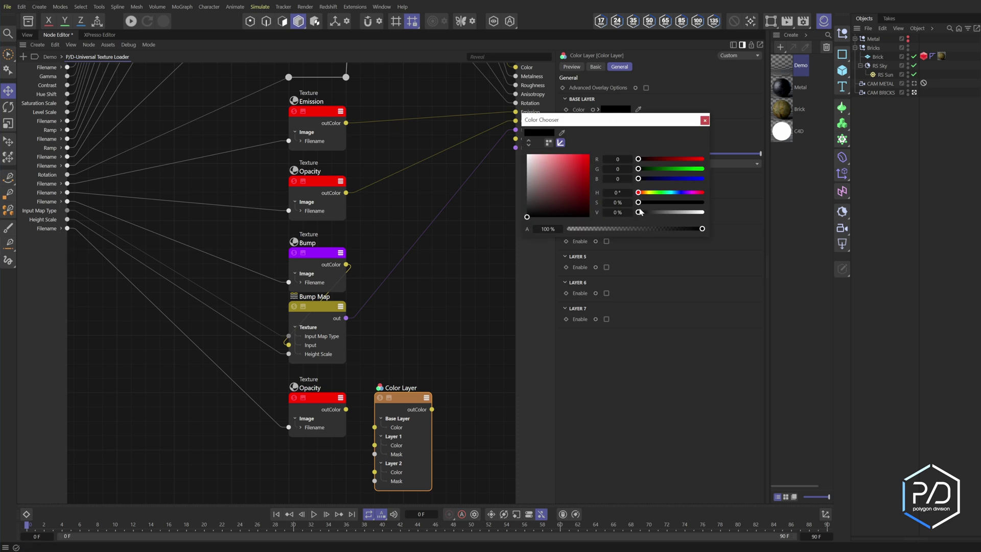
left_click_drag(639, 211, 714, 212)
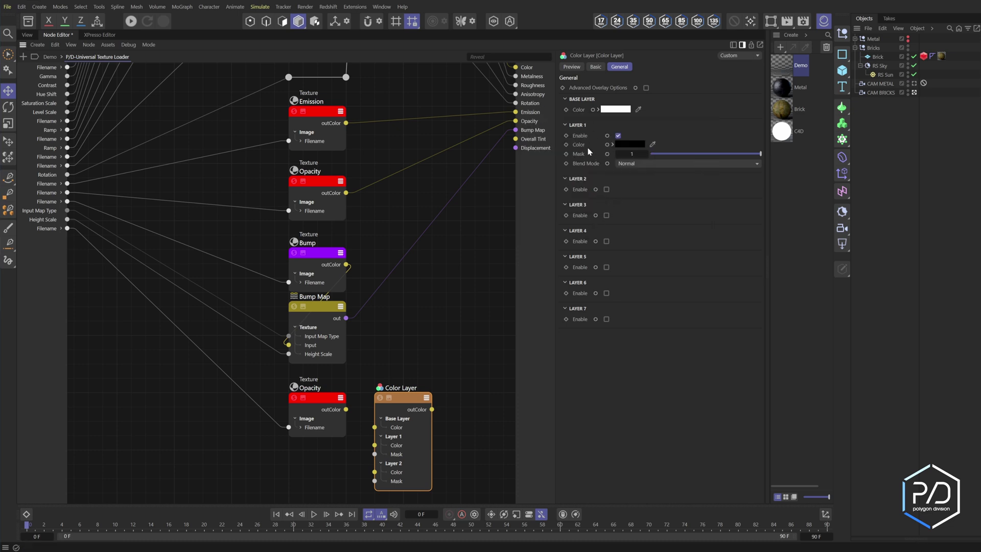
left_click_drag(346, 409, 375, 444)
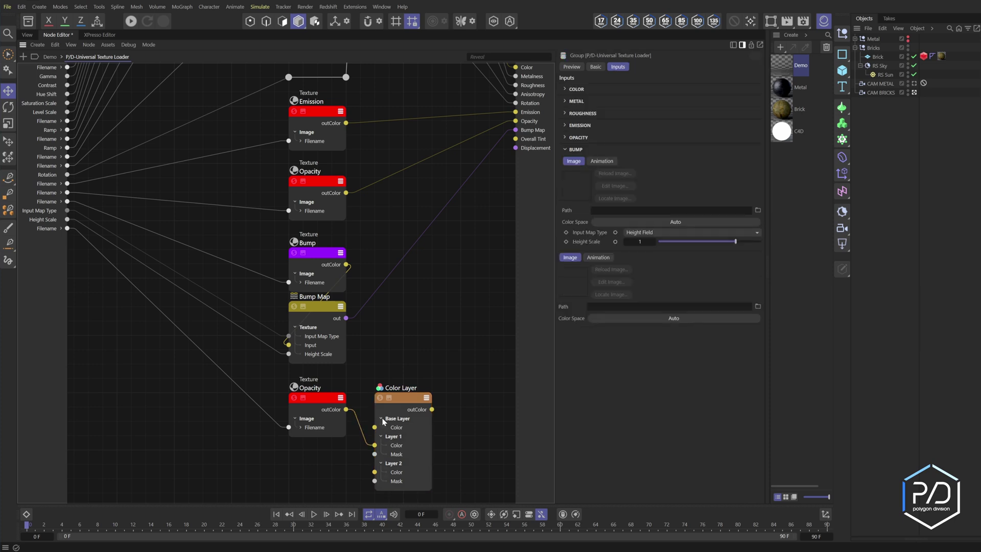
left_click(382, 419)
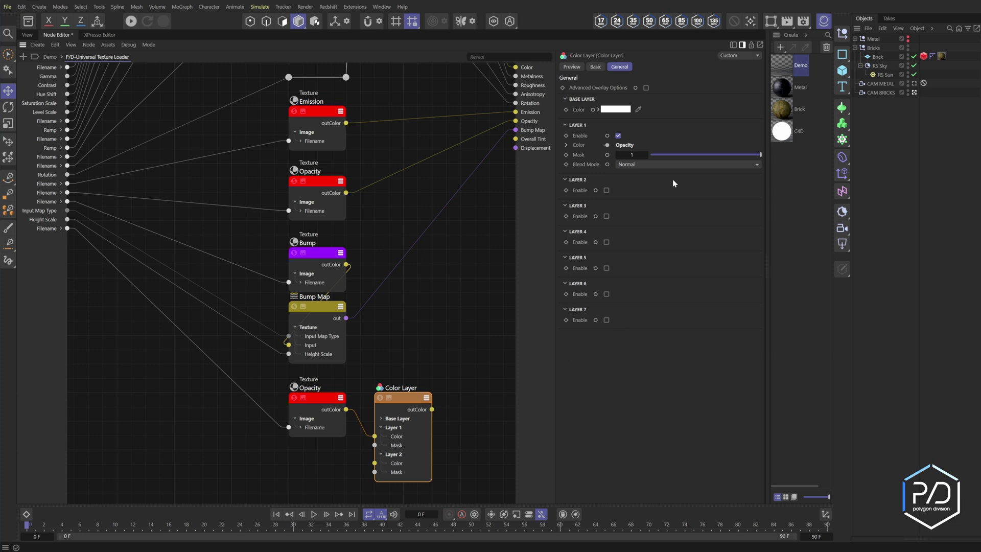
Step: Expose the Color Layer's Layer 1 Mask as a group input and rename that input Amount
left_click_drag(726, 155, 789, 158)
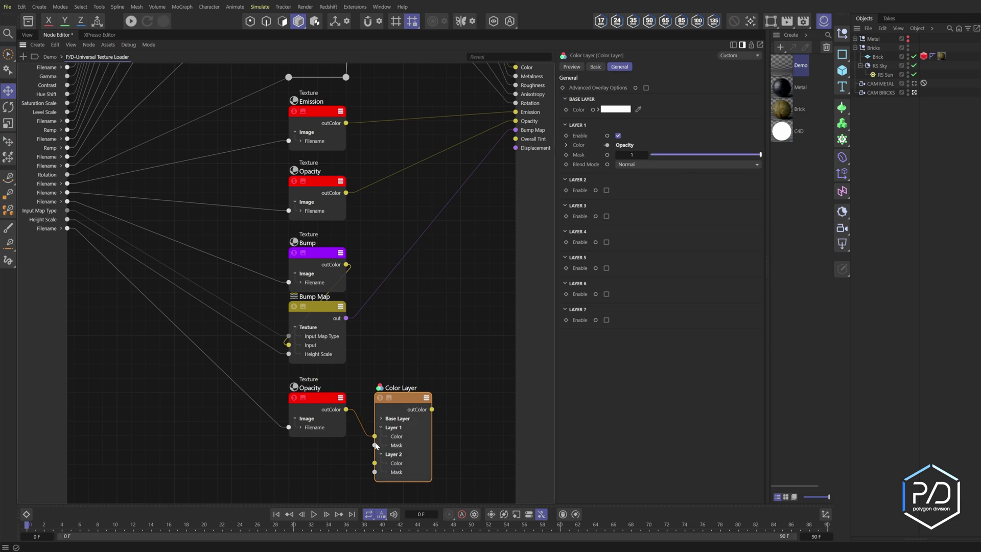
left_click_drag(375, 445, 317, 456)
left_click(328, 461)
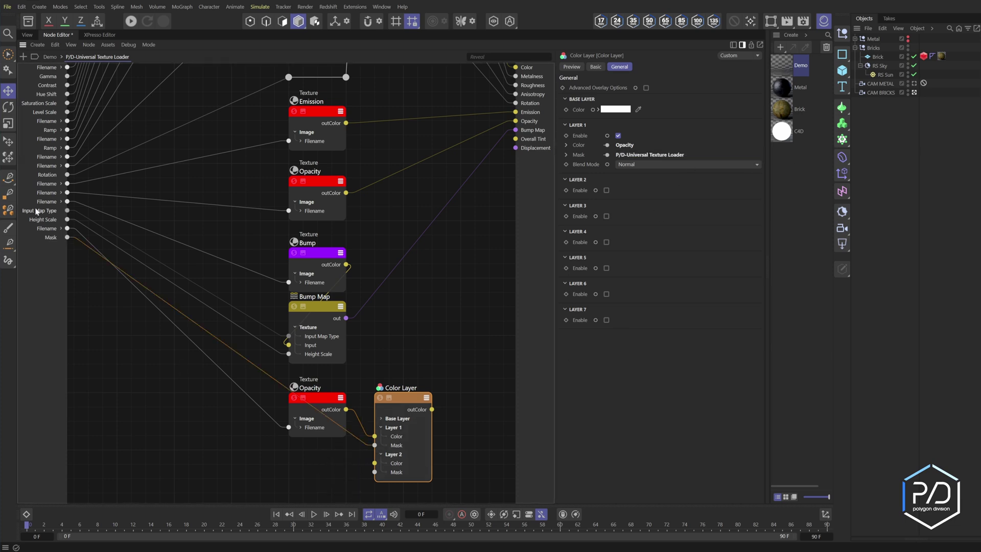
double_click(52, 238)
type("Amount")
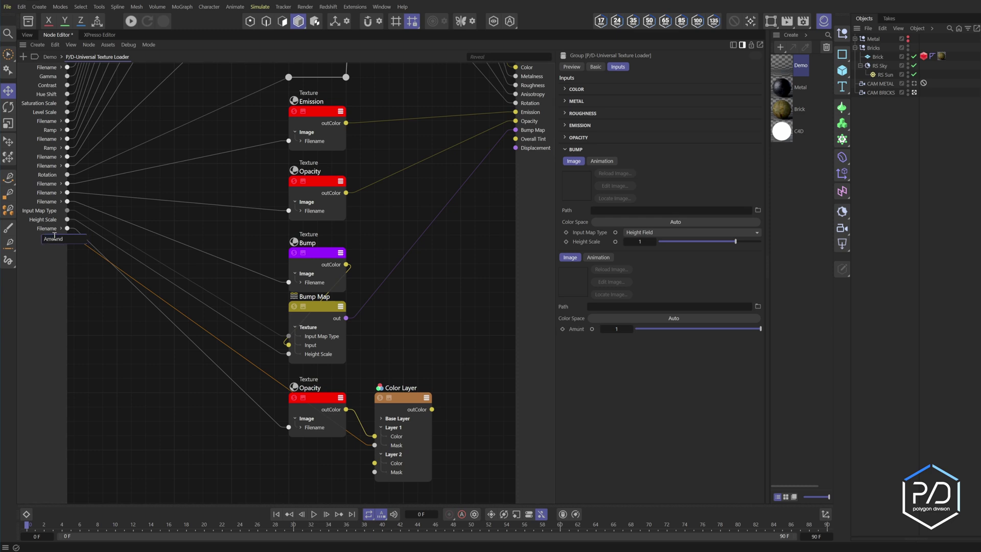
key("Return")
Step: Remove the Color Layer's unused Layer 2 ports, connect its outColor to Overall Tint and place it under the duplicated texture
left_click(395, 469)
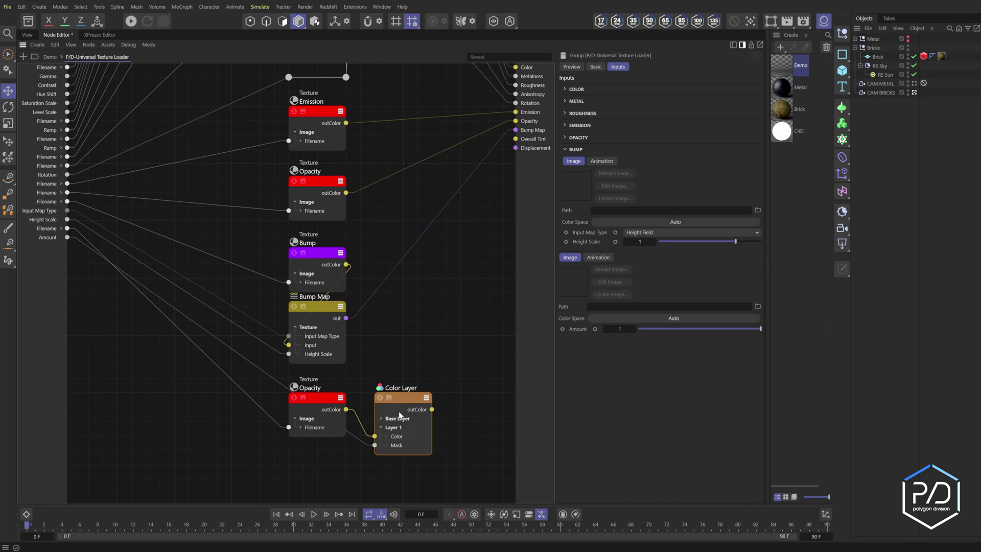
left_click_drag(401, 415, 517, 141)
middle_click_drag(466, 339, 504, 203, "alt")
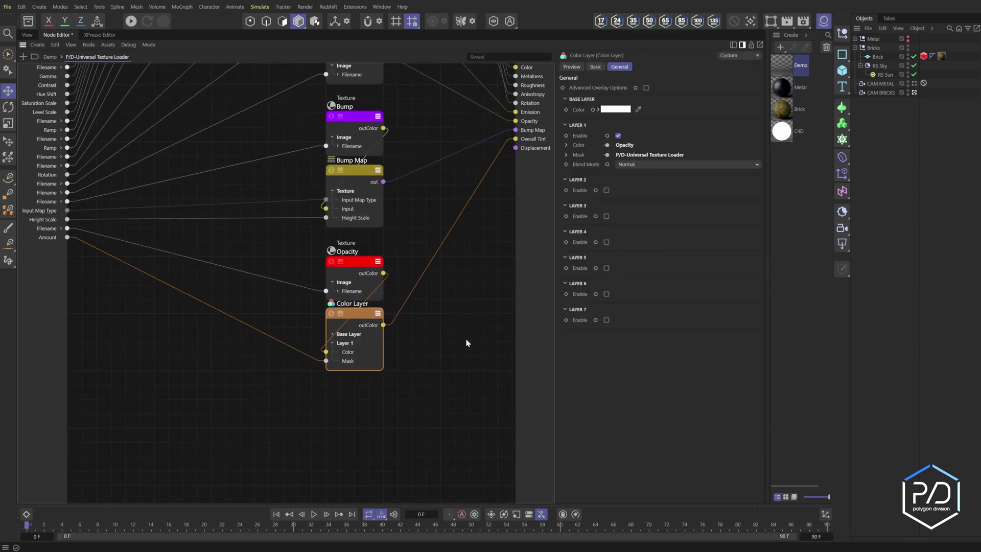
Step: Duplicate the Bump texture node below the Color Layer and add a Displacement node beside the copy
left_click(370, 118)
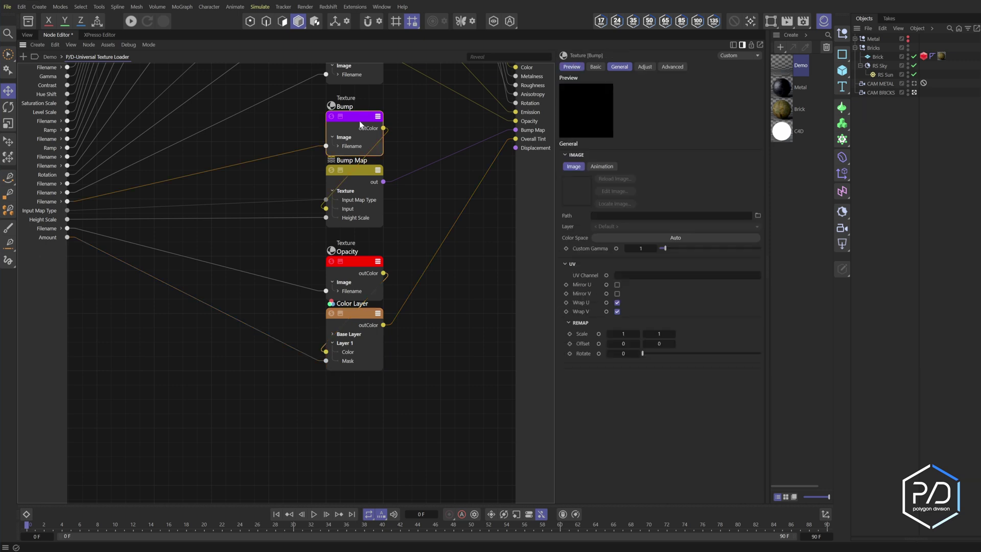
left_click_drag(370, 118, 392, 432, "ctrl")
double_click(410, 410)
type("disp")
key("Return")
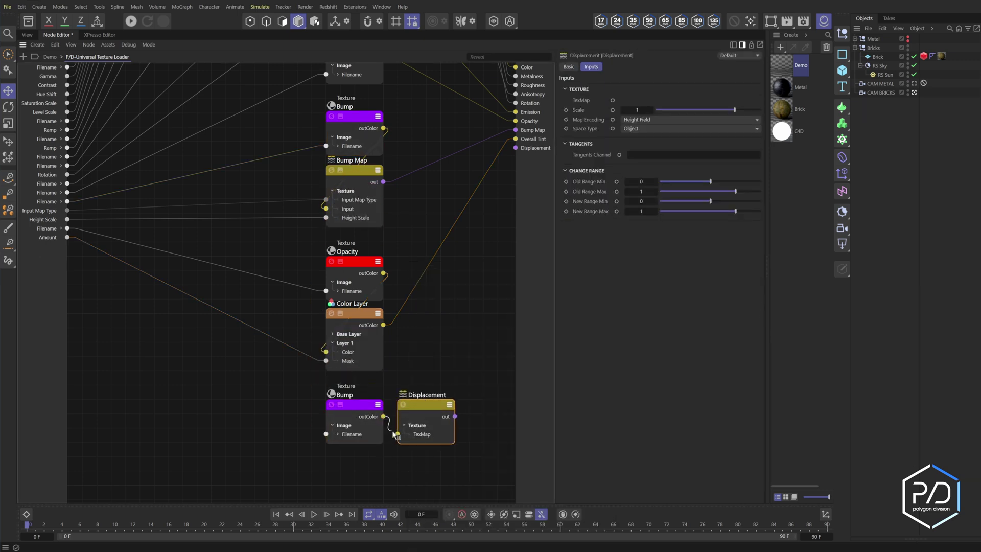
Step: Feed the duplicated Bump texture into TexMap, expose its Filename as a group input and connect the Displacement node to the Displacement output
right_click(326, 434)
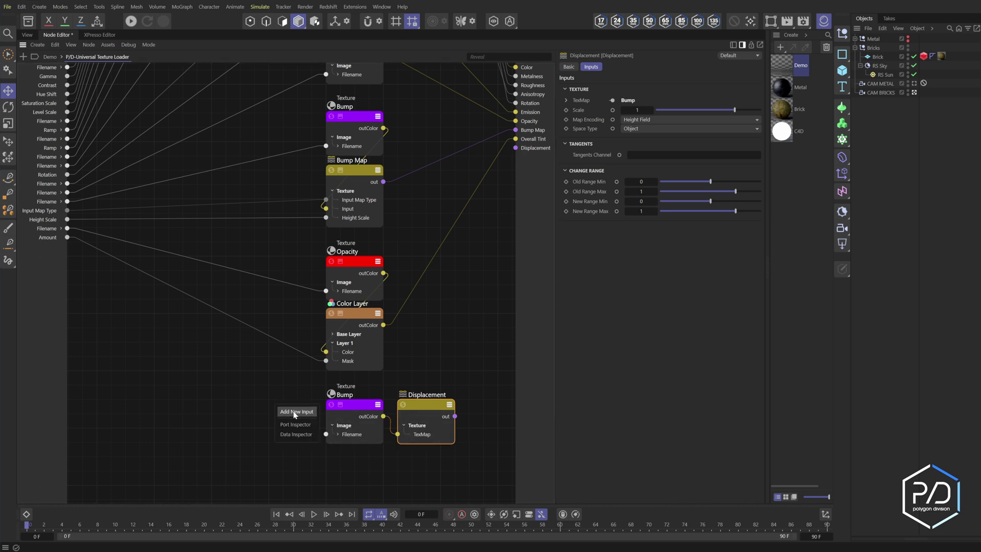
left_click(294, 412)
left_click_drag(455, 416, 515, 147)
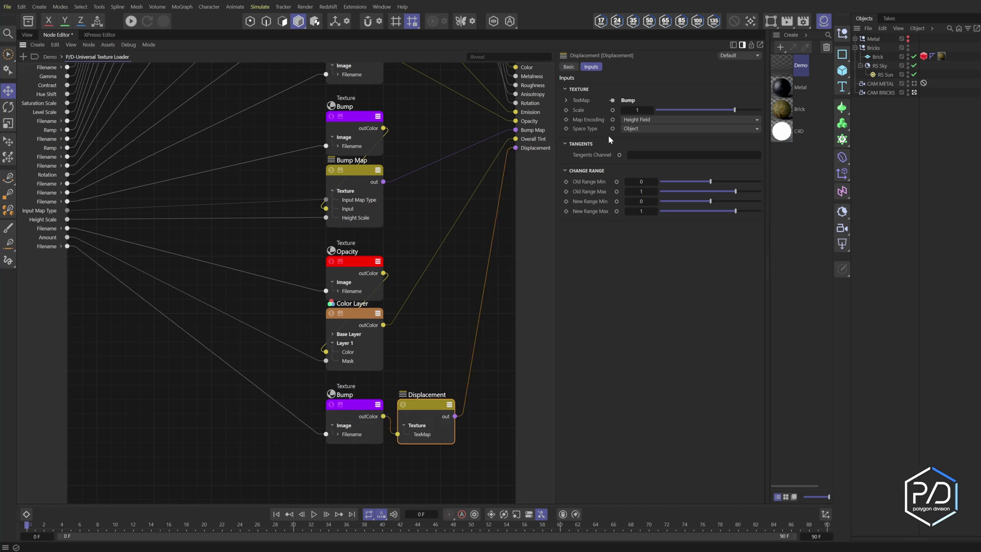
Step: Show the Scale and Map Encoding ports on the Displacement node and place it directly under the duplicated Bump texture
left_click(612, 110)
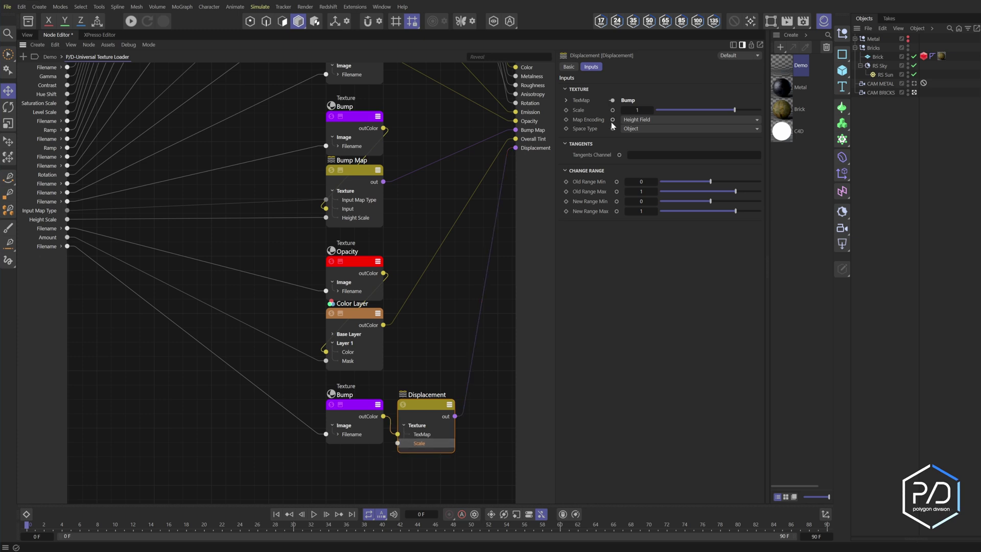
left_click(612, 119)
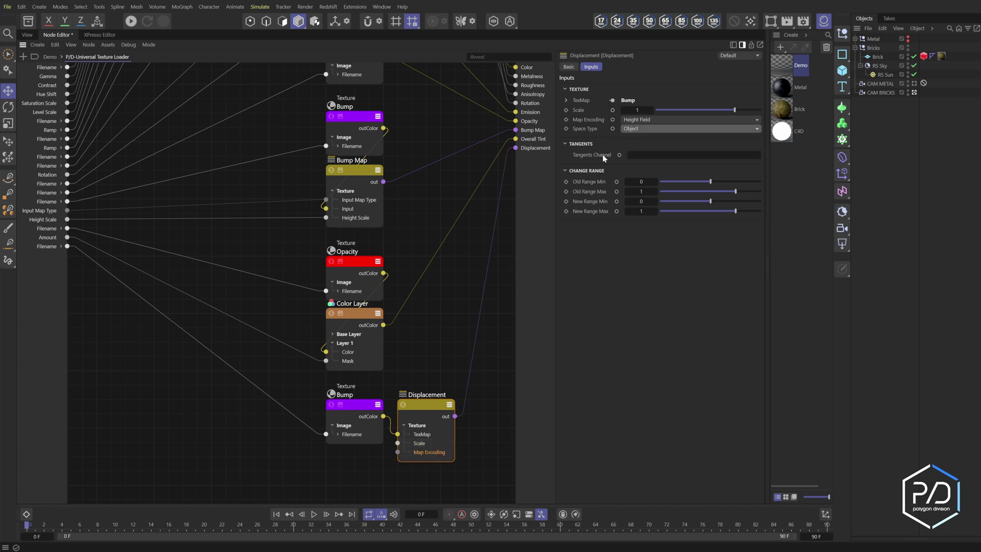
left_click_drag(424, 405, 352, 462)
middle_click_drag(352, 461, 380, 363)
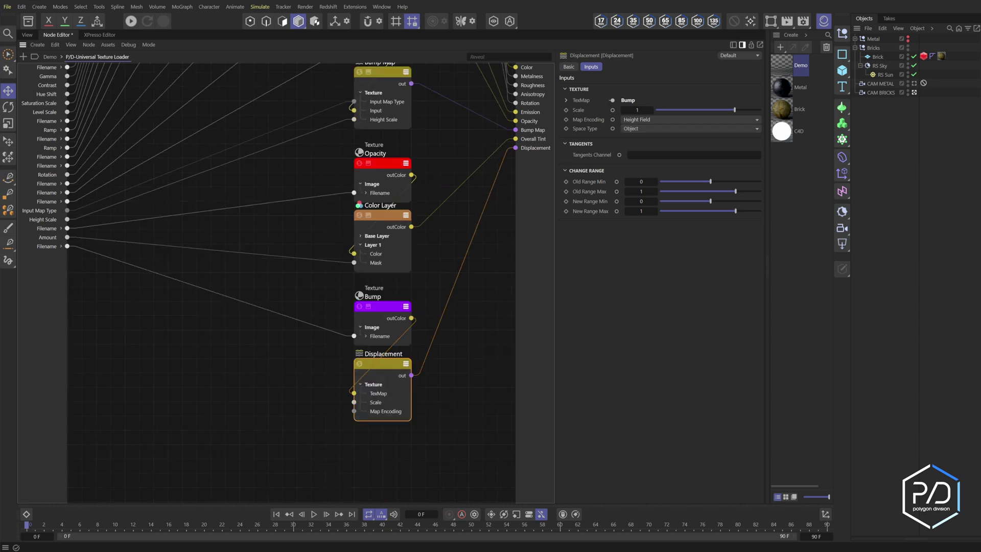
Step: Expose the Displacement node's Scale as a group input named Amount, and expose its Map Encoding as well
left_click_drag(354, 402, 61, 261)
double_click(54, 260)
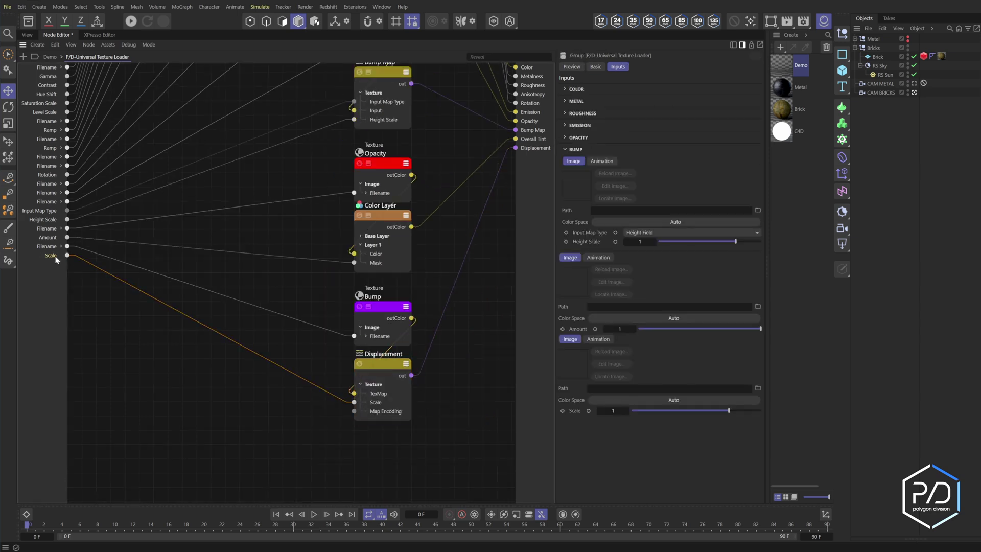
type("Amount")
key("Return")
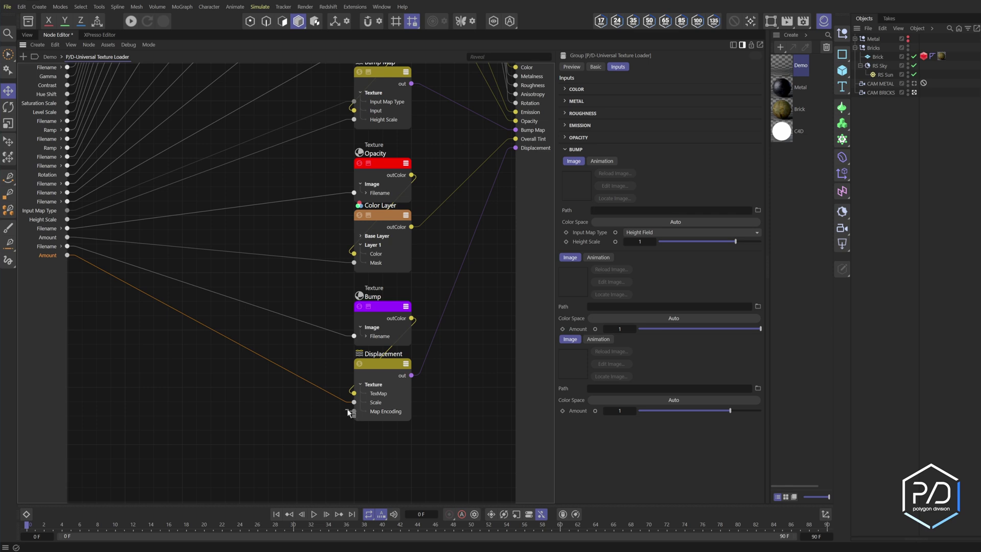
left_click_drag(354, 411, 316, 408)
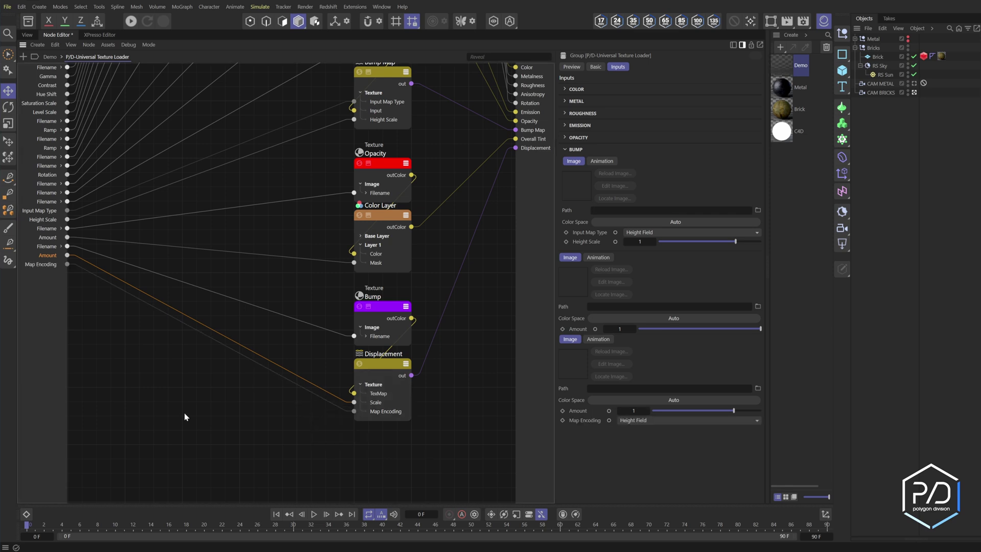
Step: Add a group named AO below Bump in the group's resource, with Input as its default classification
right_click(57, 293)
left_click(83, 366)
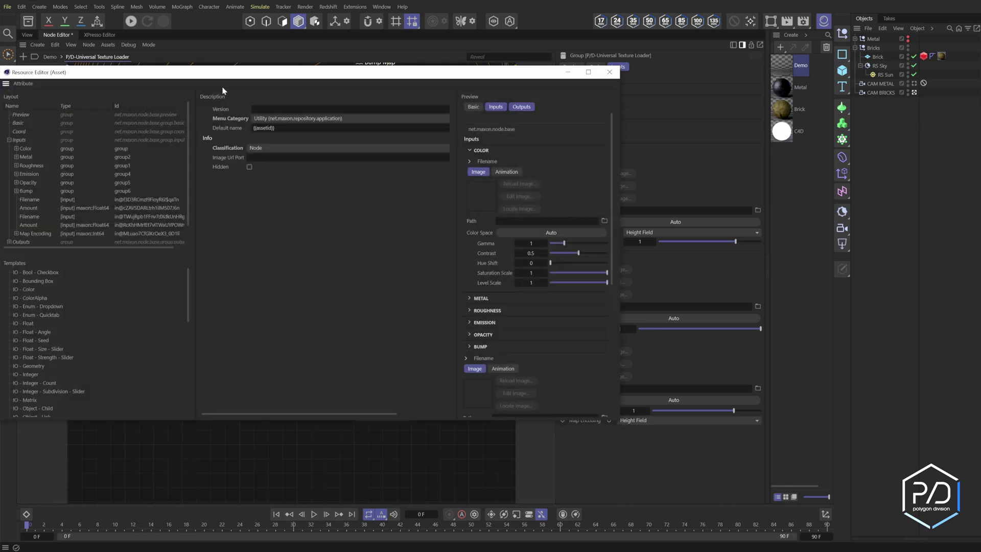
scroll(228, 403, "down", 10)
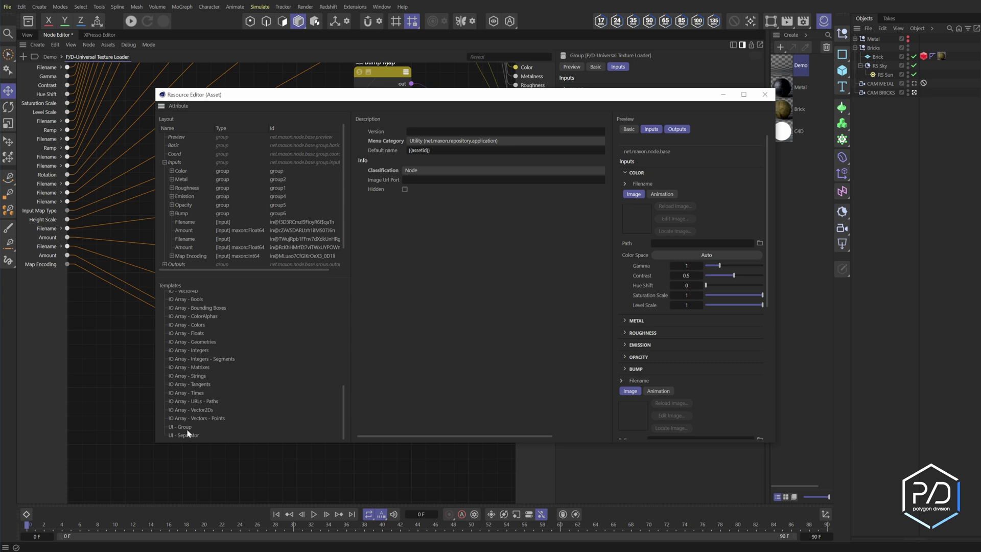
left_click_drag(187, 429, 200, 219)
double_click(423, 152)
type("AO")
left_click(444, 173)
left_click(446, 194)
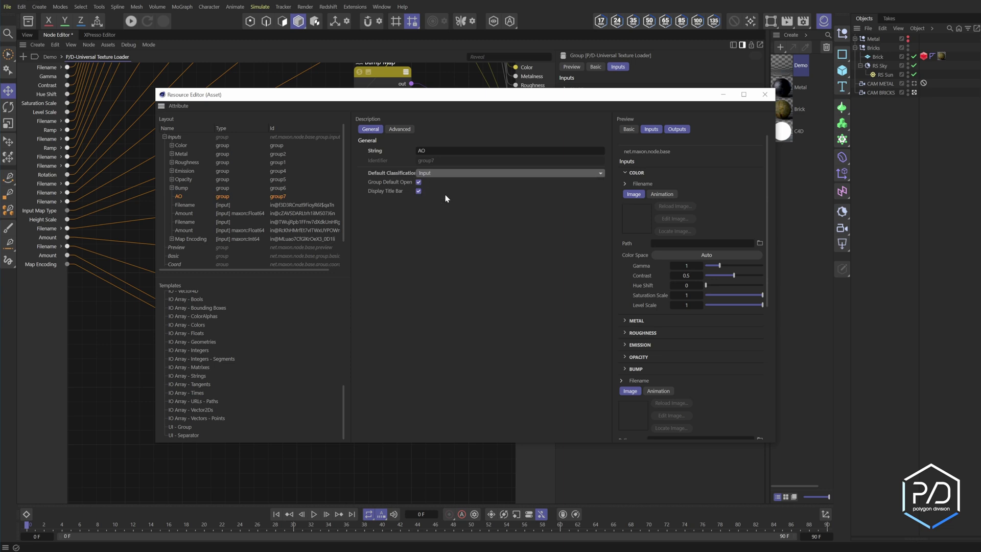
Step: Move the duplicated Opacity texture's Filename input and the Color Layer's Amount input into the AO group, then collapse the group
mouse_move(186, 205)
left_mouse_down()
mouse_move(182, 198)
mouse_move(195, 211)
left_mouse_up()
left_click(184, 214)
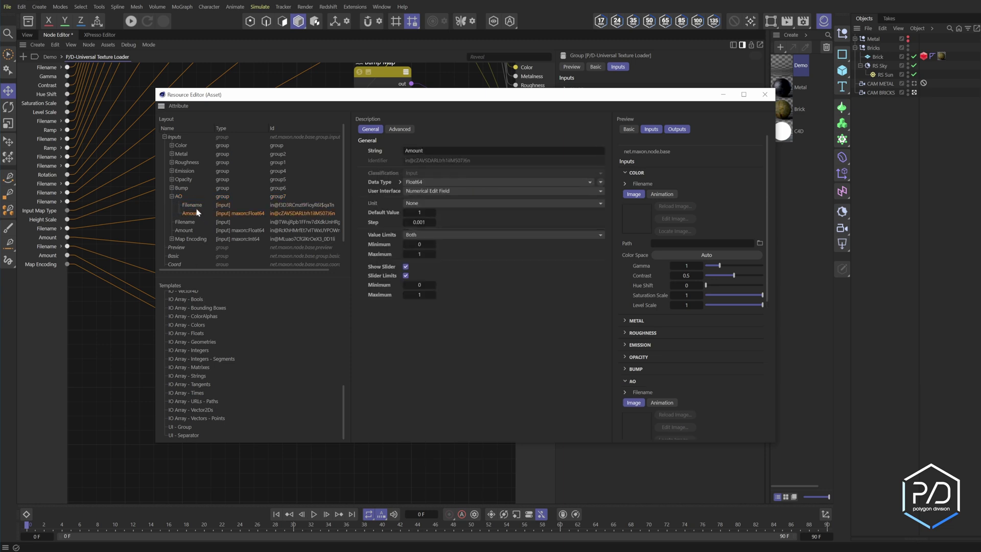
left_click(172, 197)
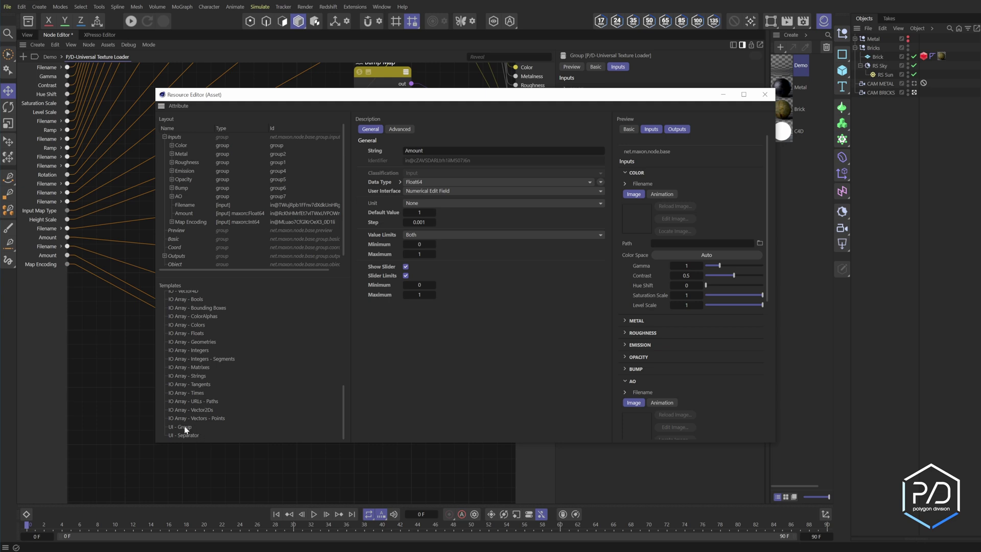
Step: Add a group named Displacement below AO with Input classification, and turn off Group Default Open for both groups
left_click_drag(186, 428, 193, 202)
double_click(424, 150)
type("Displacement")
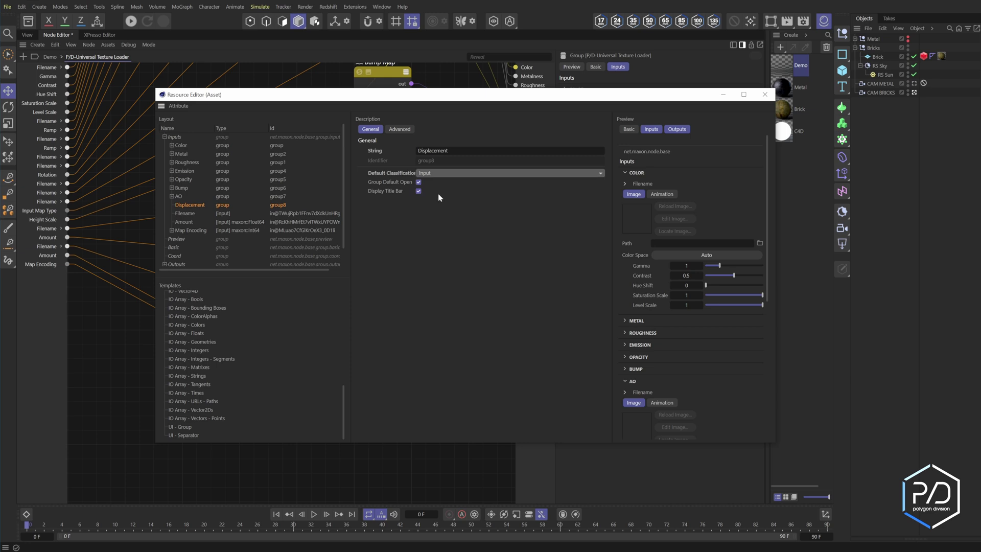
left_click(418, 183)
left_click(179, 197)
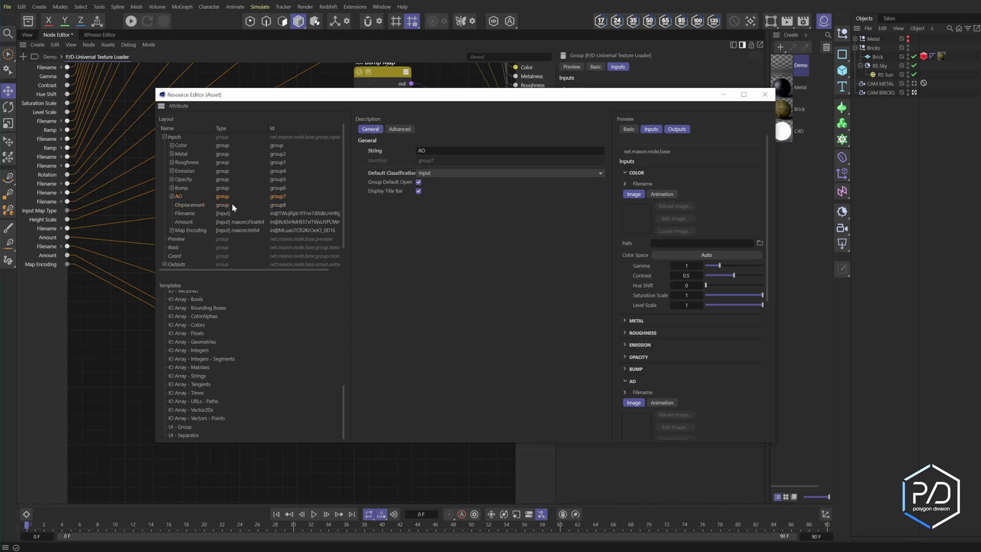
left_click(418, 182)
Step: Move Filename, Amount and Map Encoding into the Displacement group, with Map Encoding between the other two, and close the resource
left_click(196, 205)
left_click(185, 222)
left_click(186, 154)
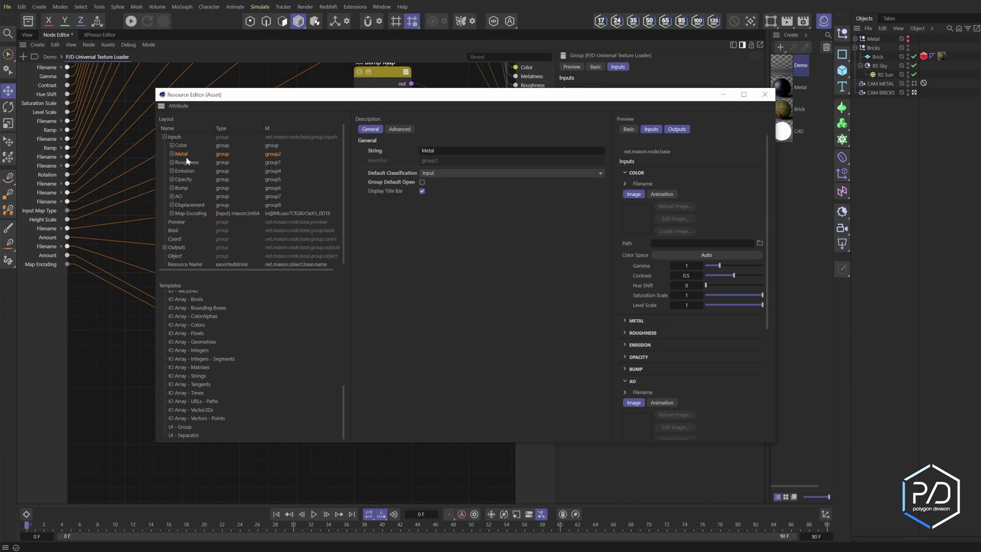
left_click(197, 213)
left_click(171, 204)
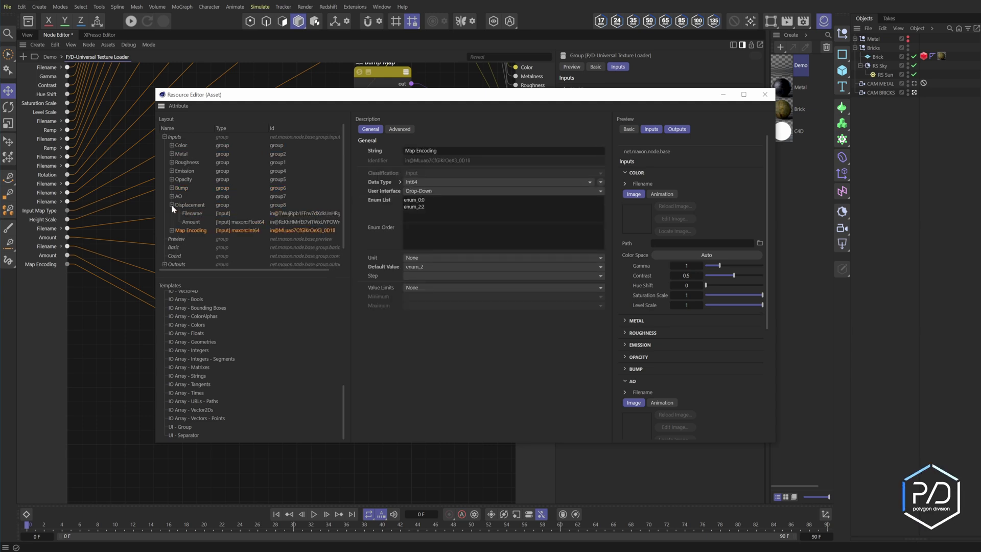
left_click_drag(203, 220, 204, 218)
left_click(764, 94)
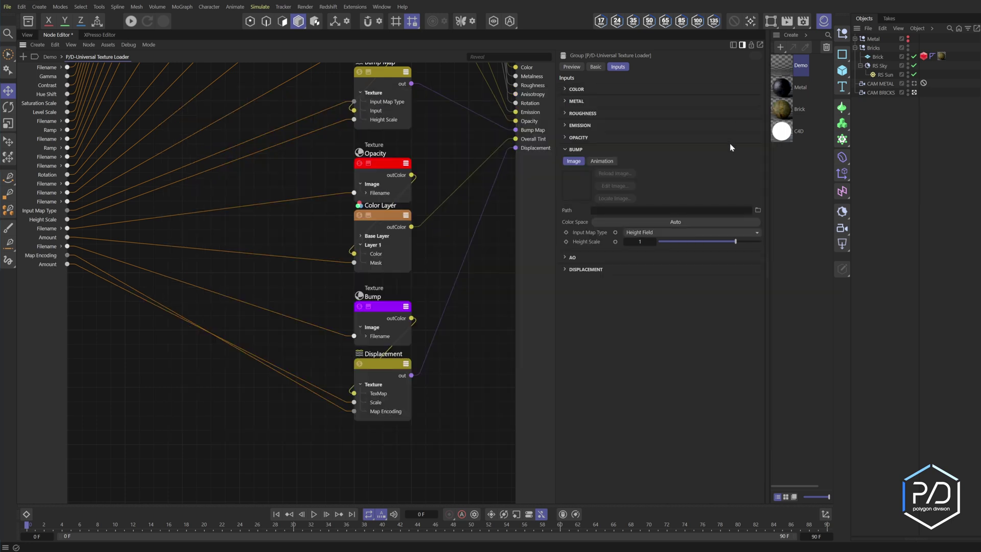
Step: Review the exposed controls in the Metal, Roughness, Anisotropy, Opacity, Bump, AO and Displacement input sections
left_click(577, 149)
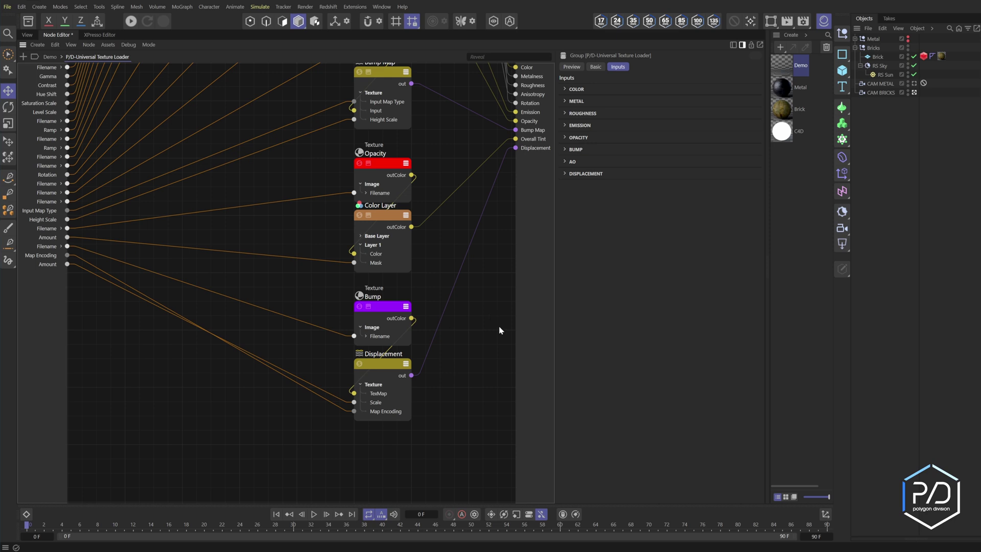
left_click(576, 101)
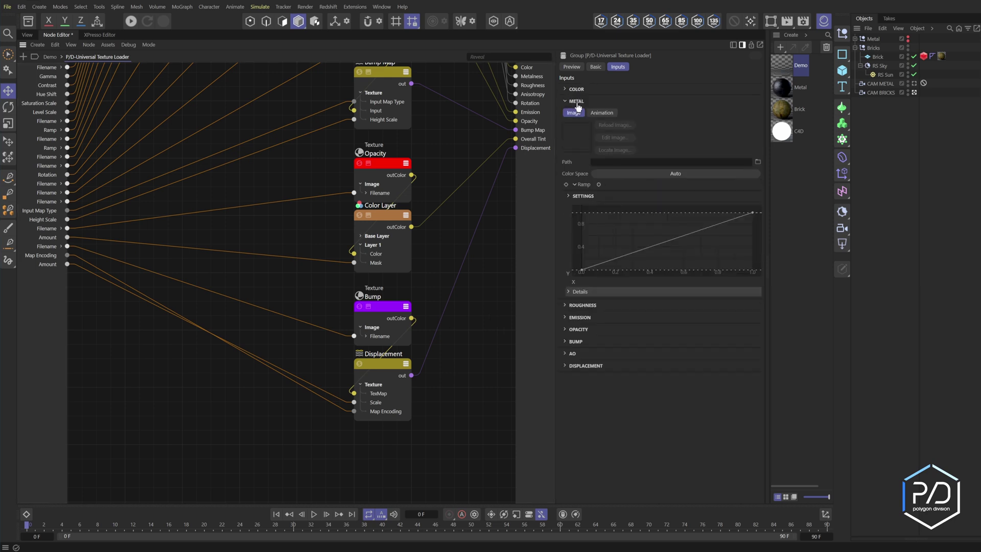
left_click(577, 101)
left_click(577, 113)
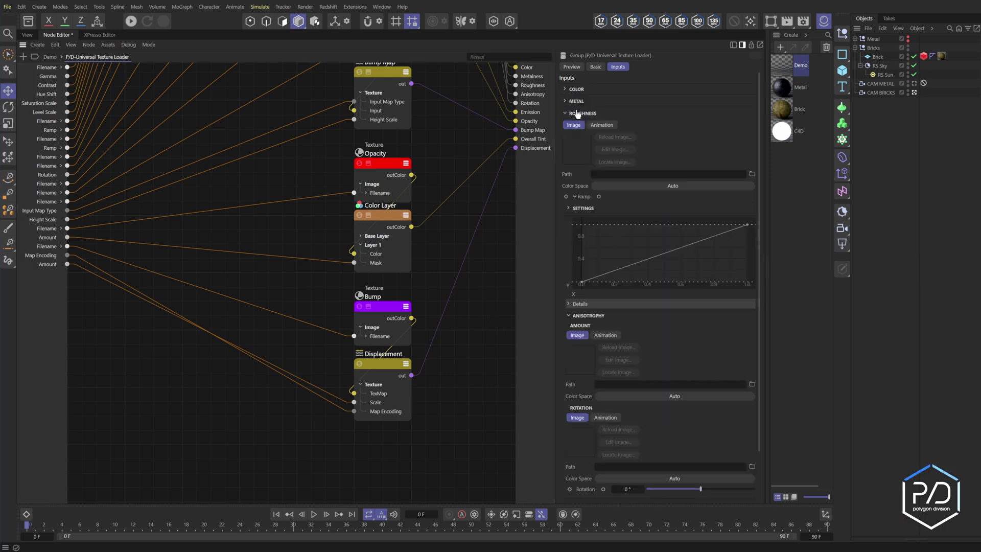
left_click(582, 316)
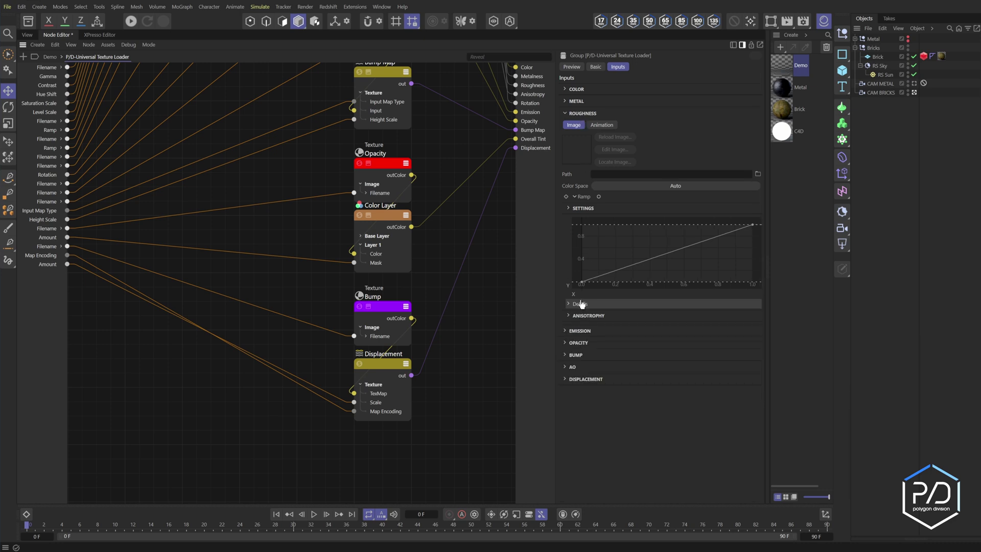
left_click(584, 316)
scroll(592, 347, "down", 3)
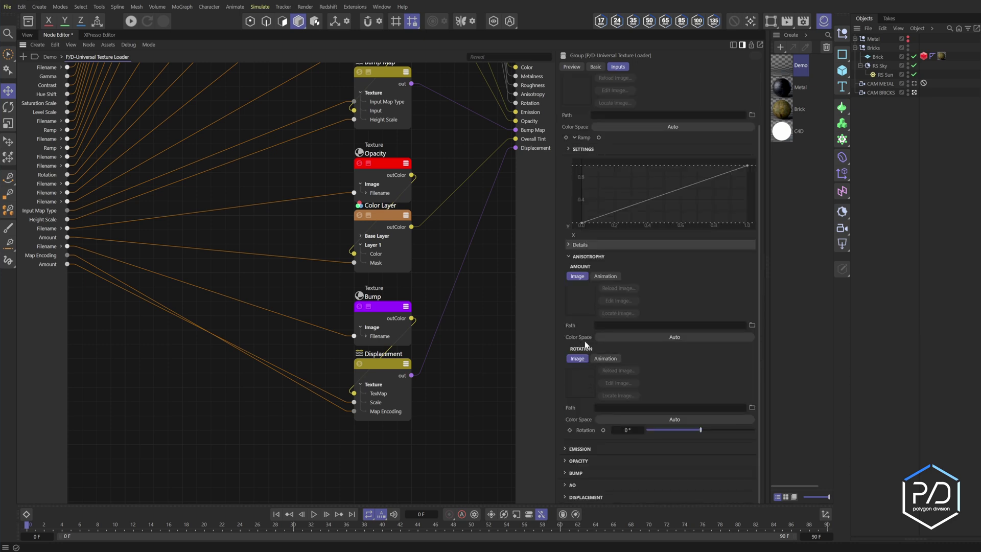
left_click(583, 256)
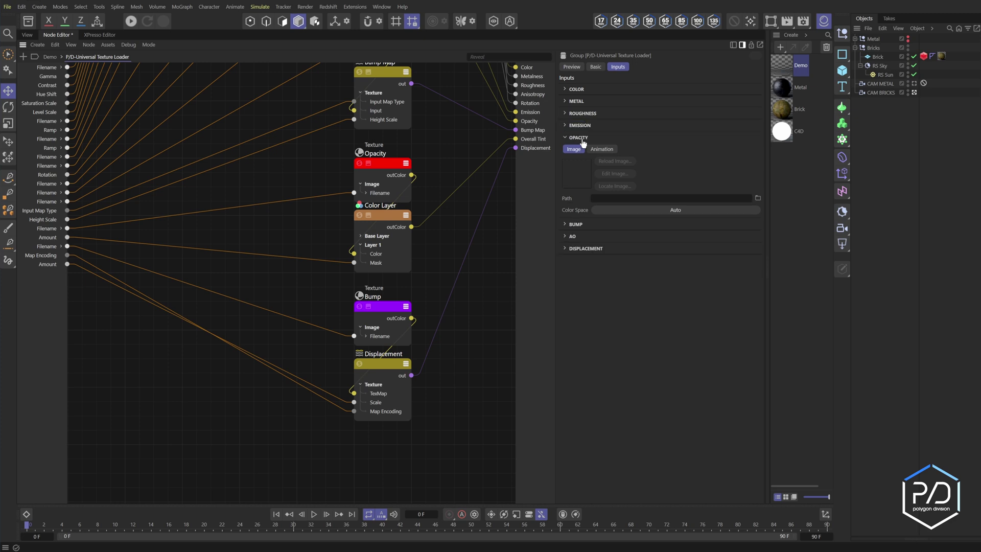
left_click(583, 143)
left_click(580, 150)
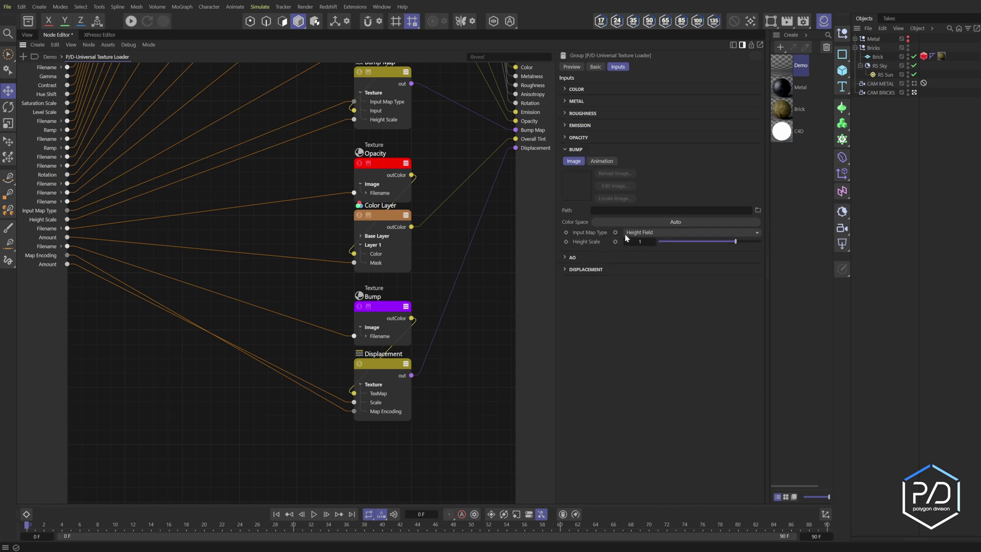
left_click(578, 150)
left_click(576, 161)
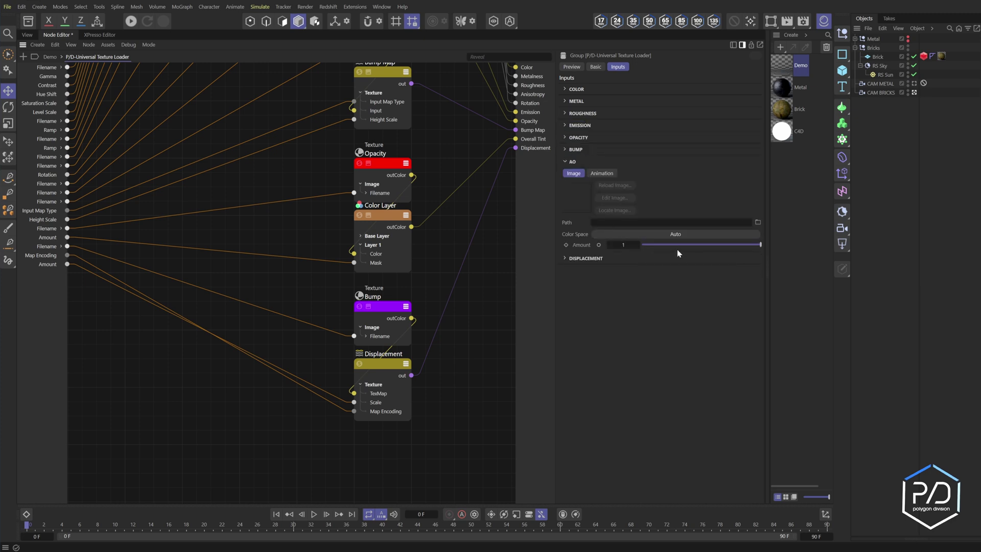
left_click(574, 162)
left_click(582, 174)
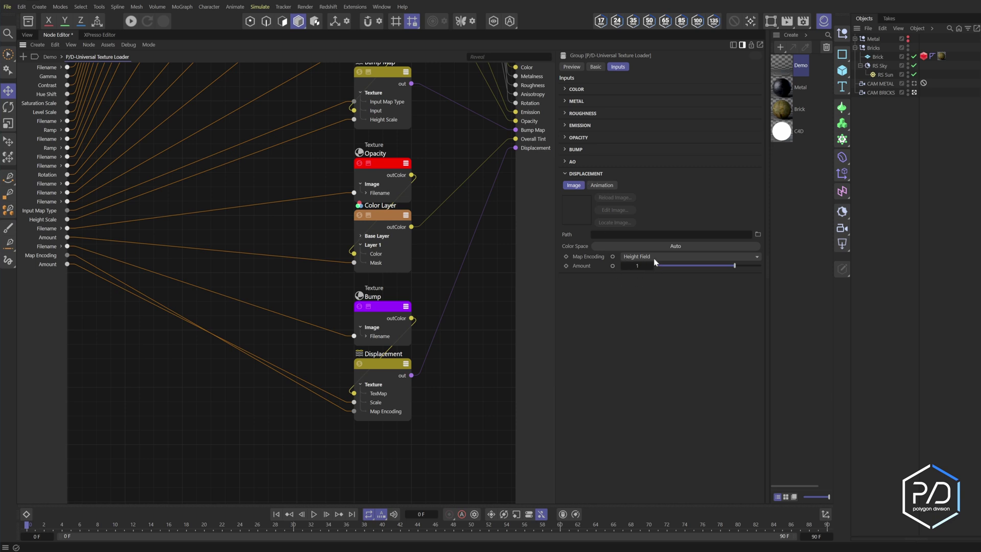
Step: Return to the Demo material graph and hide every input port shown on the P/D-Universal Texture Loader node
left_click(50, 57)
middle_click_drag(270, 352, 289, 314)
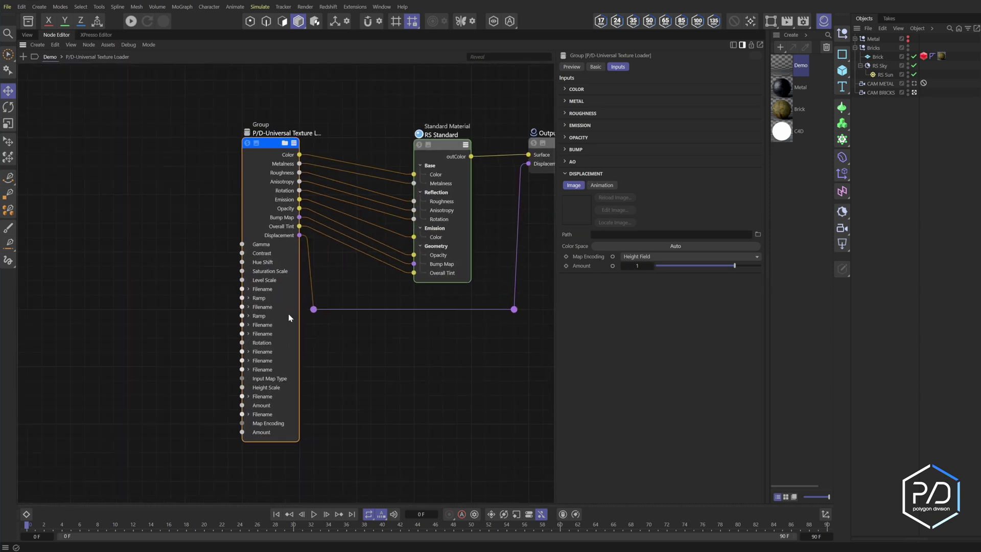
double_click(263, 243)
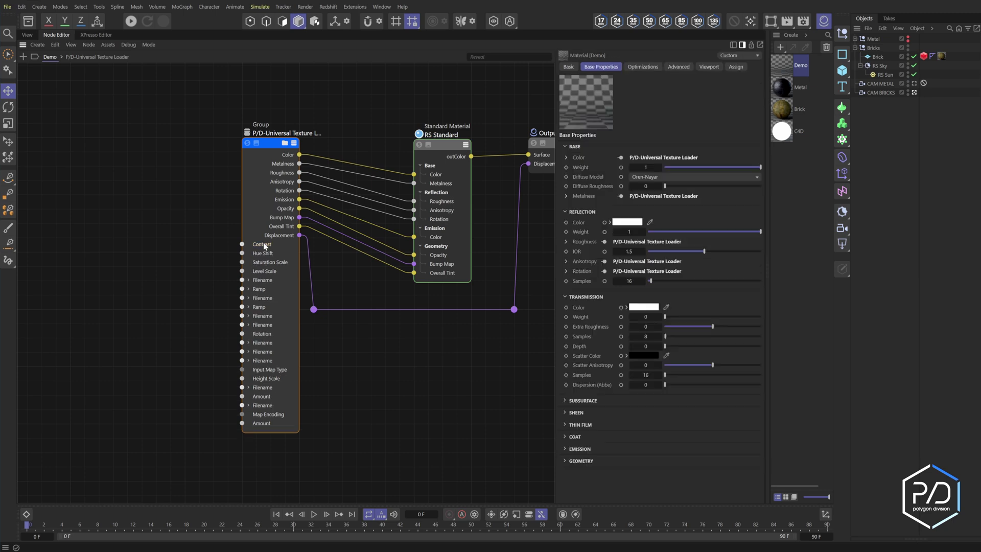
double_click(264, 243)
double_click(264, 243)
double_click(264, 244)
double_click(264, 245)
double_click(264, 247)
double_click(264, 247)
double_click(264, 248)
double_click(264, 247)
double_click(264, 248)
double_click(263, 248)
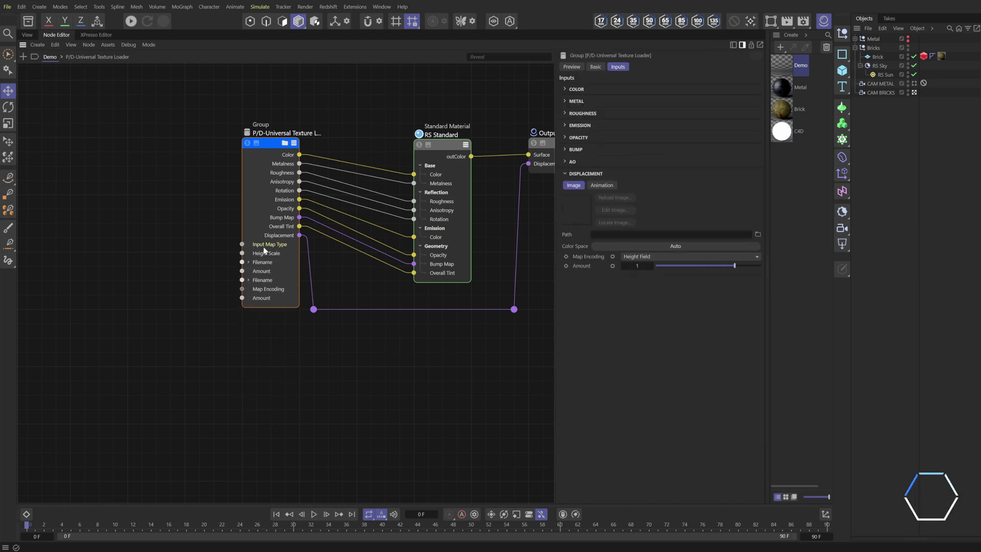
double_click(263, 247)
double_click(263, 247)
double_click(263, 246)
double_click(262, 246)
double_click(263, 246)
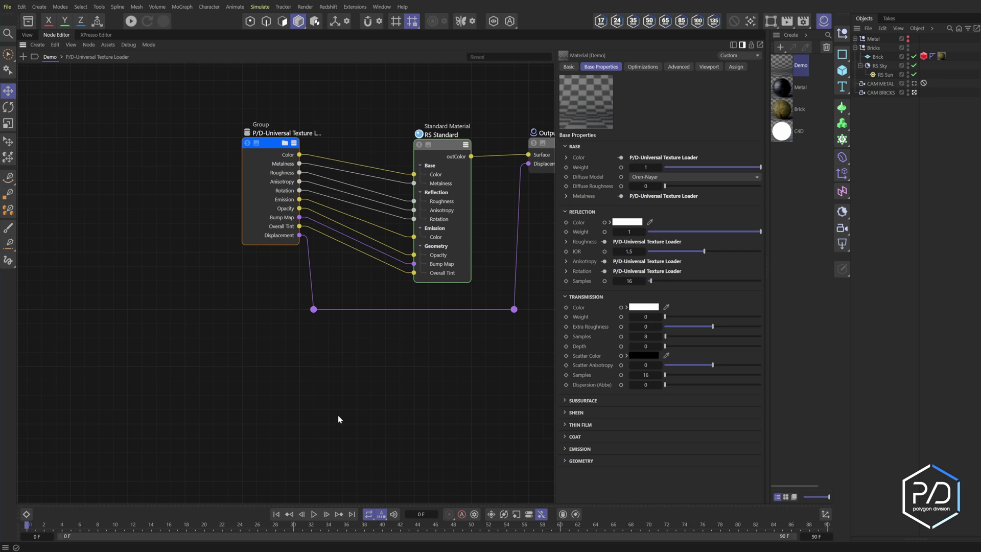
Step: Compare the RS Standard node's properties with the texture loader group's inputs, and collapse the group's Displacement section
left_click(443, 145)
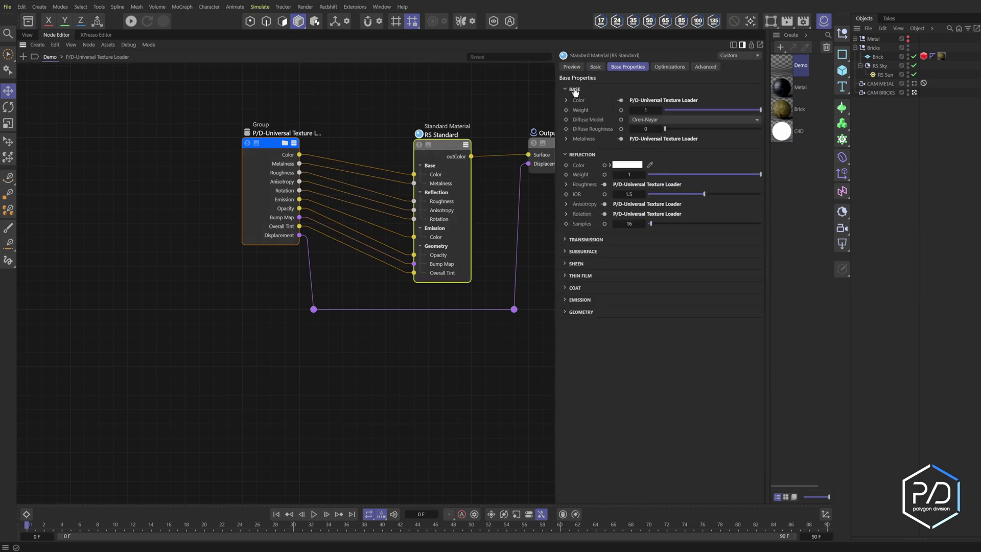
left_click(257, 191)
left_click(576, 174)
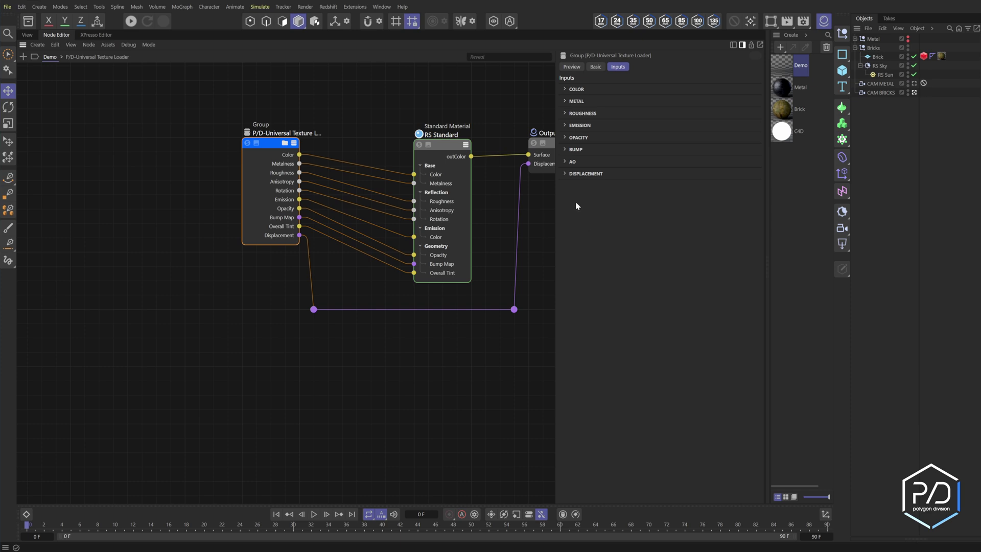
Step: Duplicate the texture loader group below the original and look up the Convert To Asset command for the copy
left_click(271, 333)
left_click(271, 152)
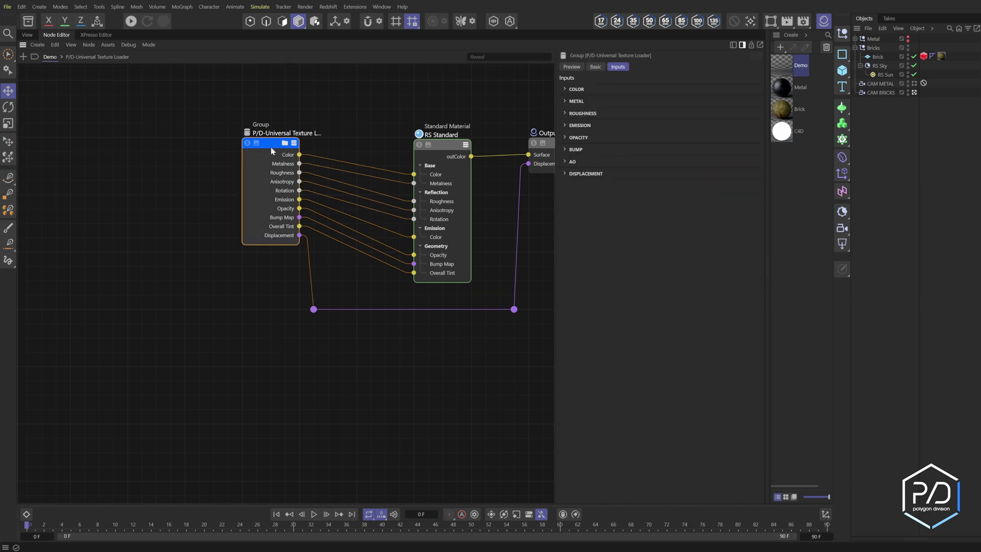
left_click_drag(271, 151, 271, 323, "ctrl")
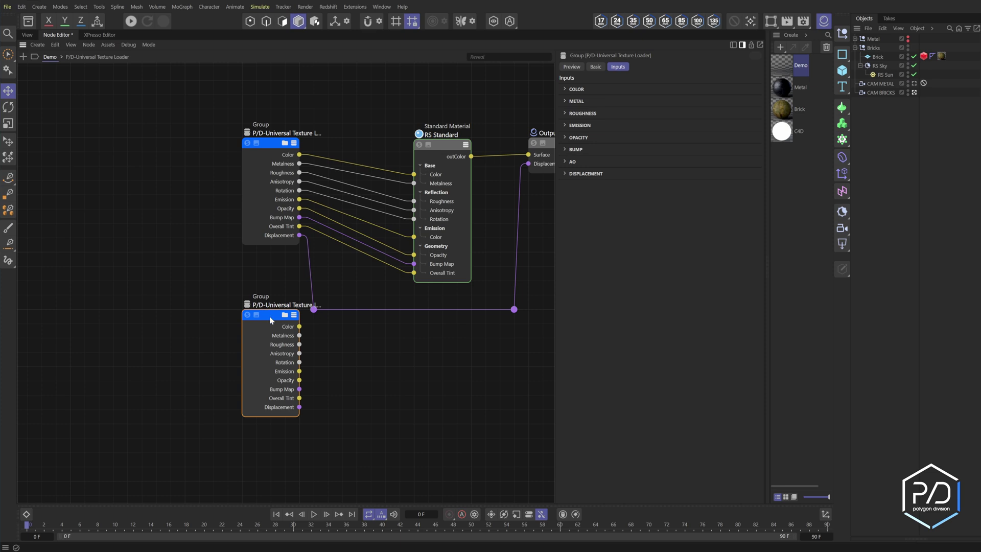
left_click(108, 45)
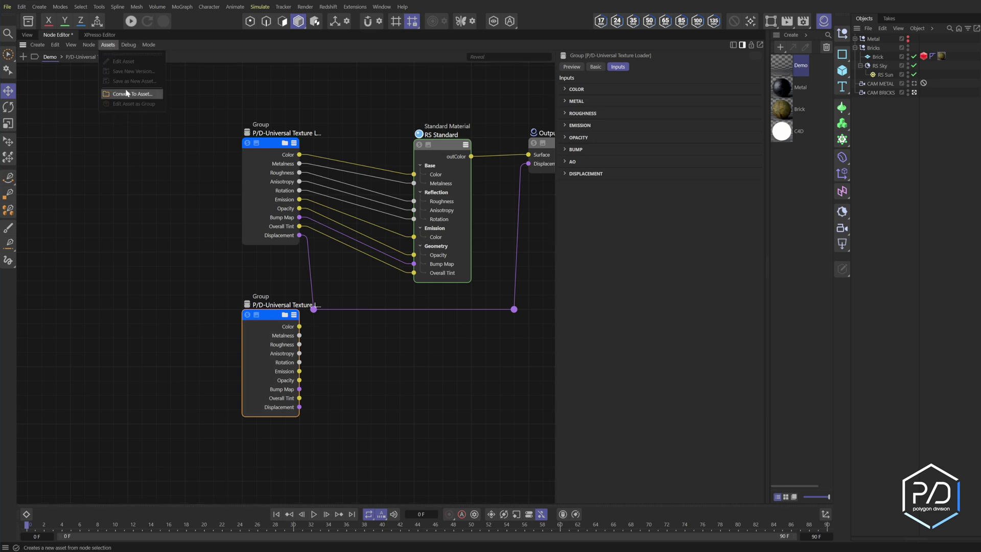
left_click(219, 290)
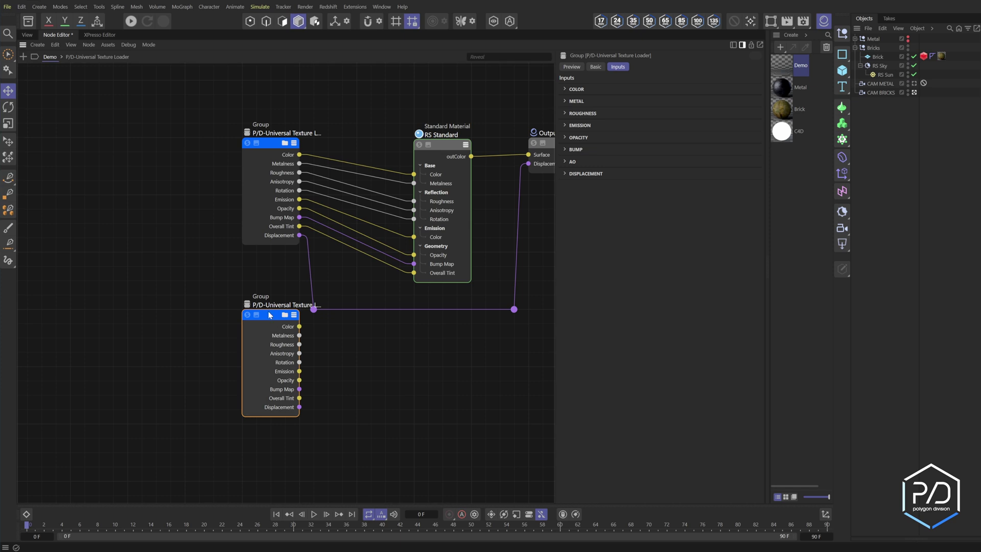
left_click_drag(278, 315, 227, 315)
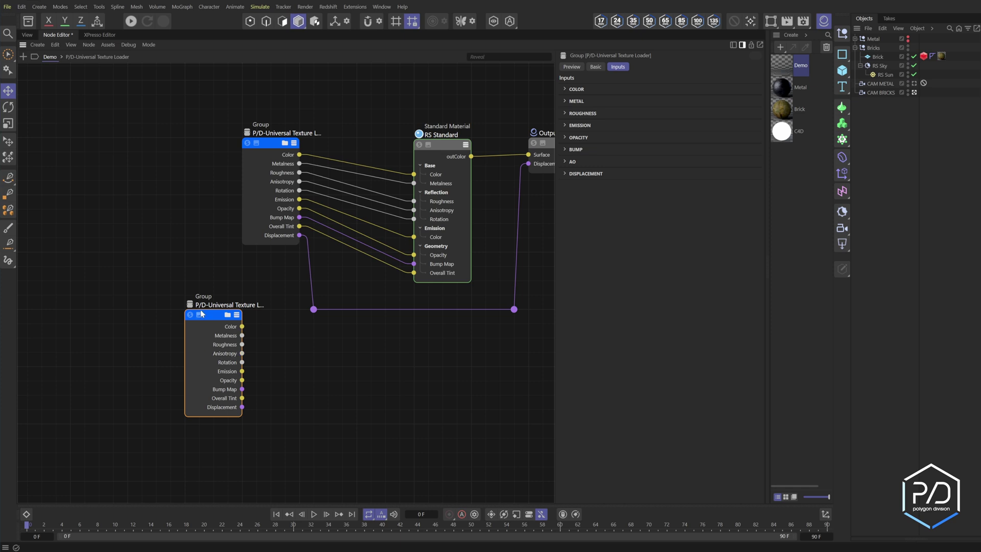
left_click_drag(269, 431, 178, 297)
left_click(108, 44)
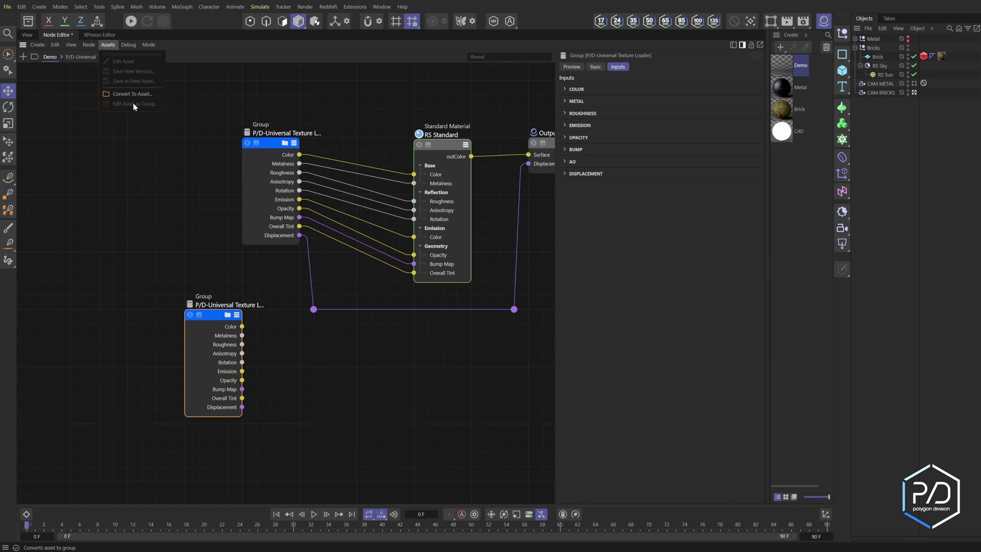
left_click(173, 195)
Step: Cut the original group's wires to RS Standard except Color, and reconnect Roughness, Bump Map and Overall Tint to their matching inputs
left_click(253, 197)
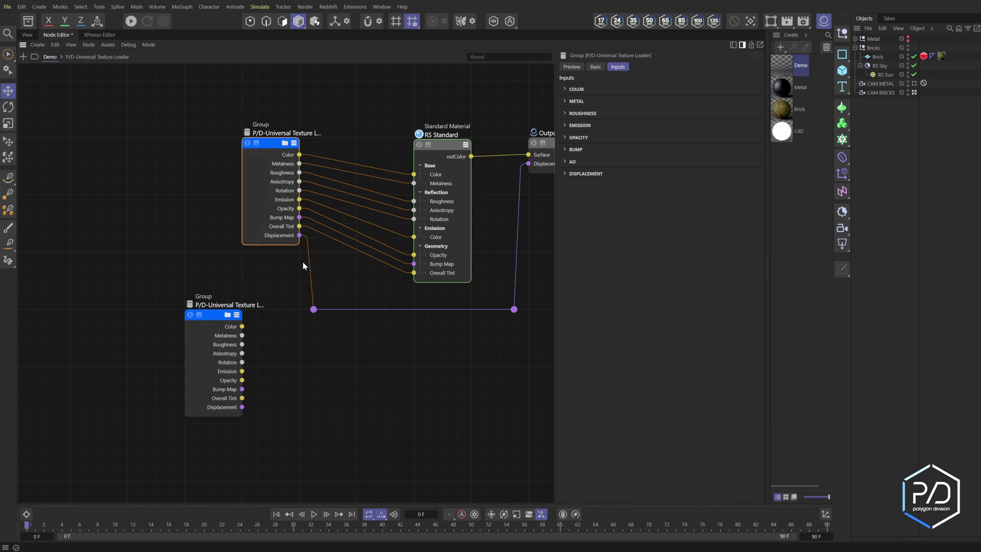
left_click_drag(365, 285, 358, 173)
left_click(275, 145)
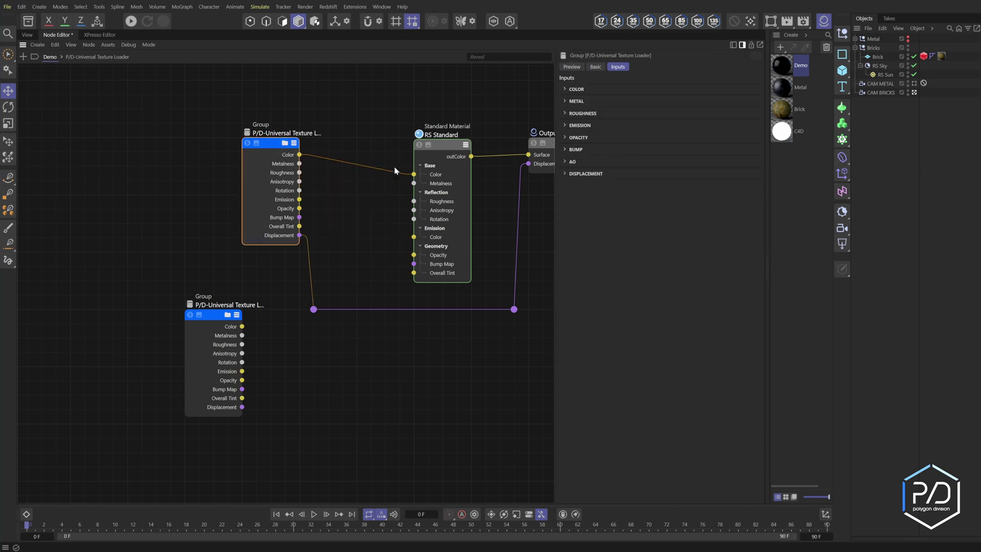
left_click(577, 90)
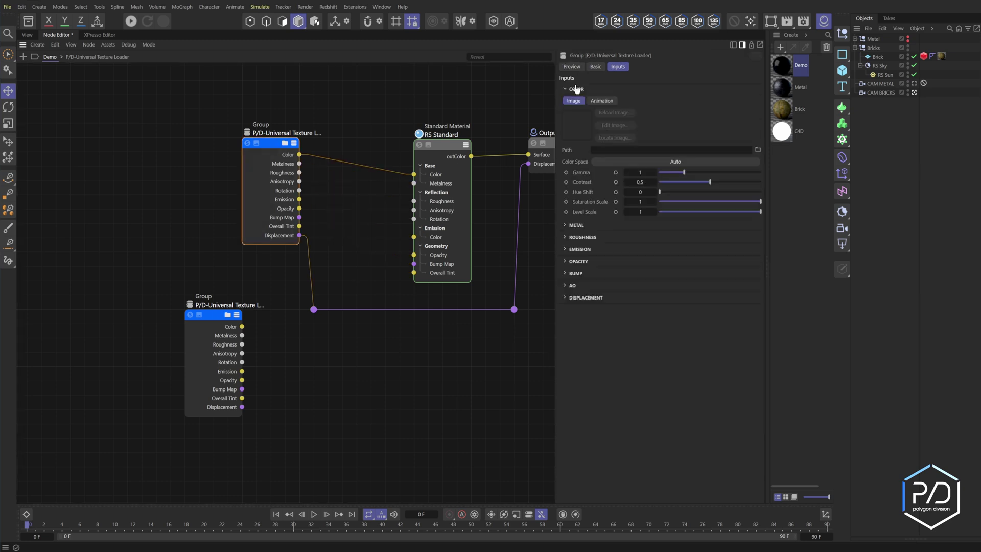
left_click(577, 90)
left_click_drag(300, 173, 414, 201)
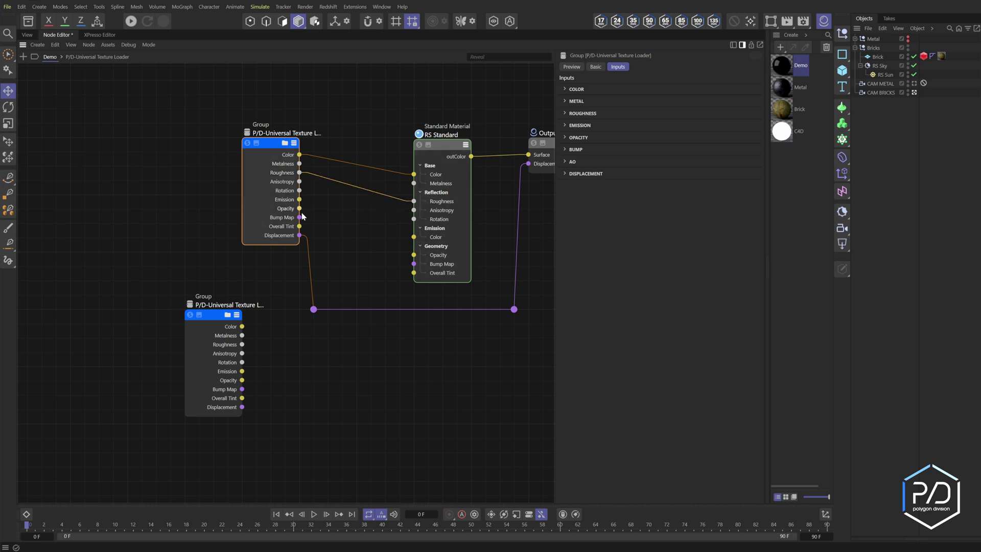
left_click_drag(299, 217, 276, 226)
Step: Delete the duplicate texture loader group and rename the remaining group's Overall Tint output to AO
left_click(213, 372)
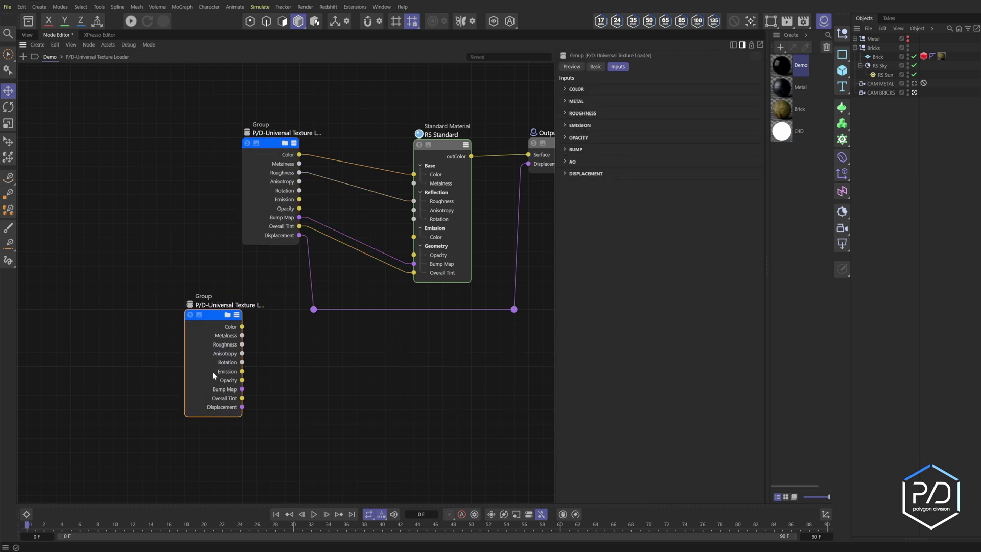
key("Delete")
left_click(286, 225)
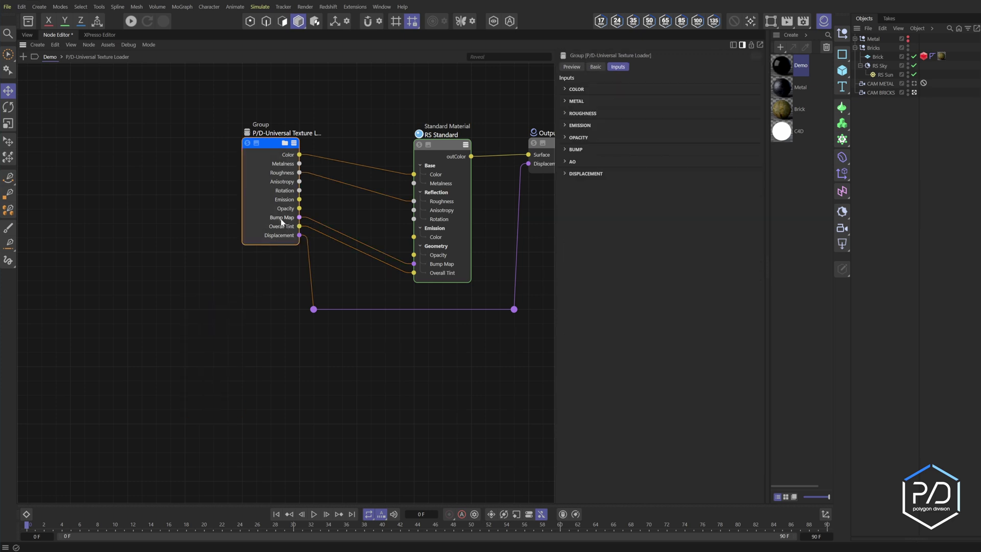
double_click(284, 227)
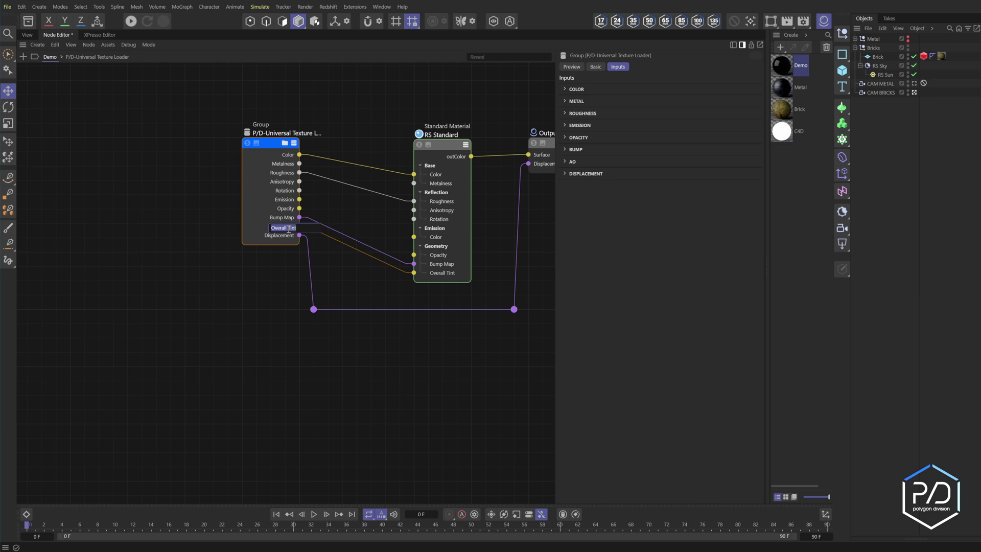
type("AO")
key("Return")
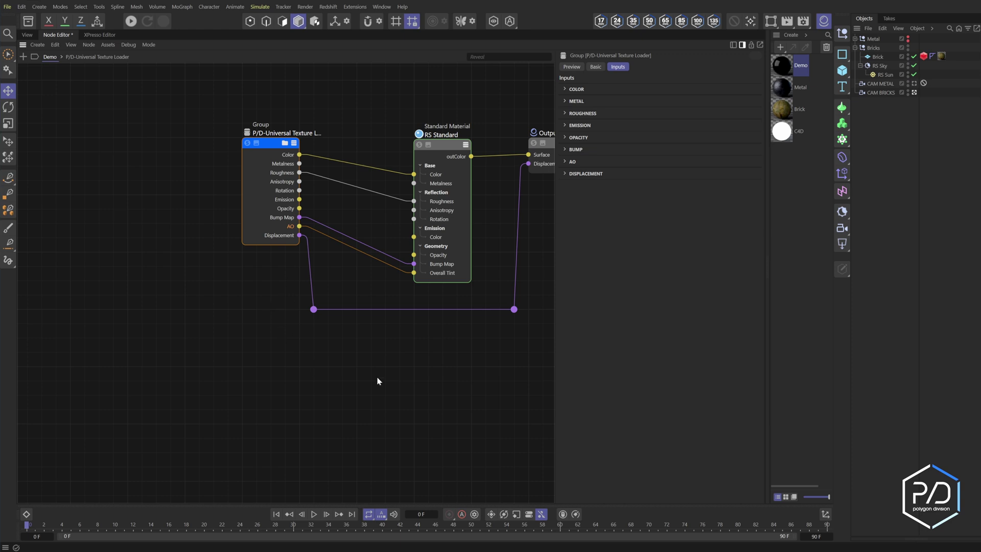
Step: Inspect the texture nodes and wiring inside the texture loader group, and return to the Demo material graph
double_click(260, 219)
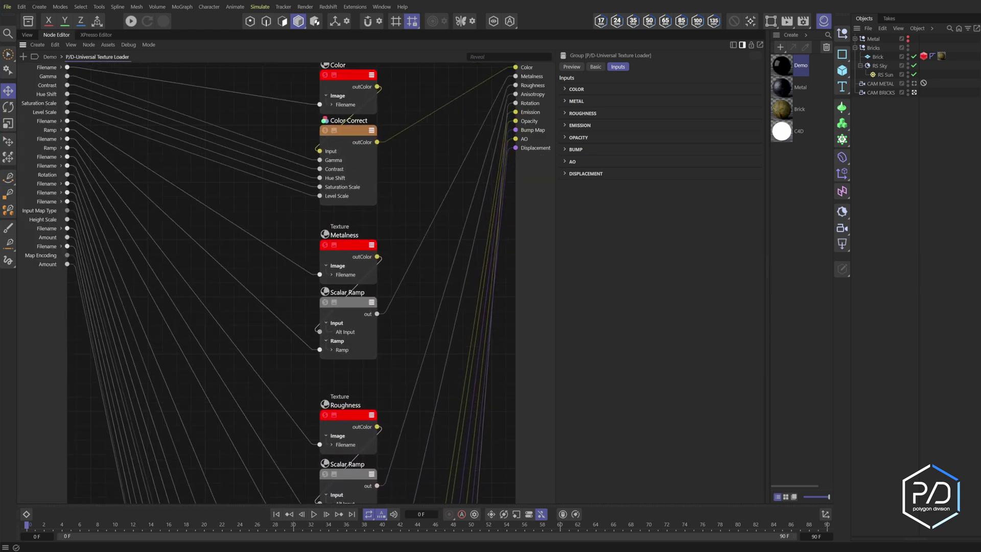
middle_click_drag(384, 308, 368, 9)
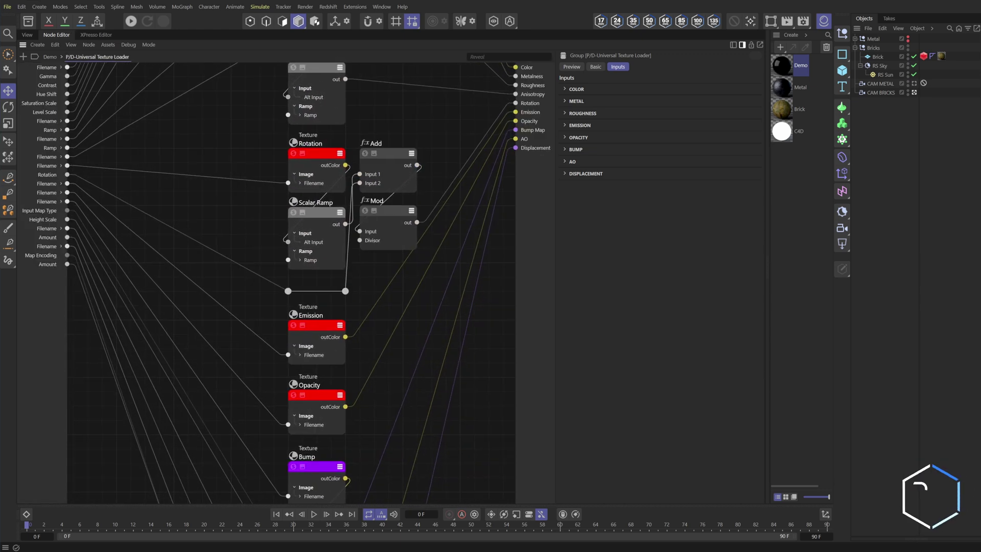
scroll(384, 313, "down", 10)
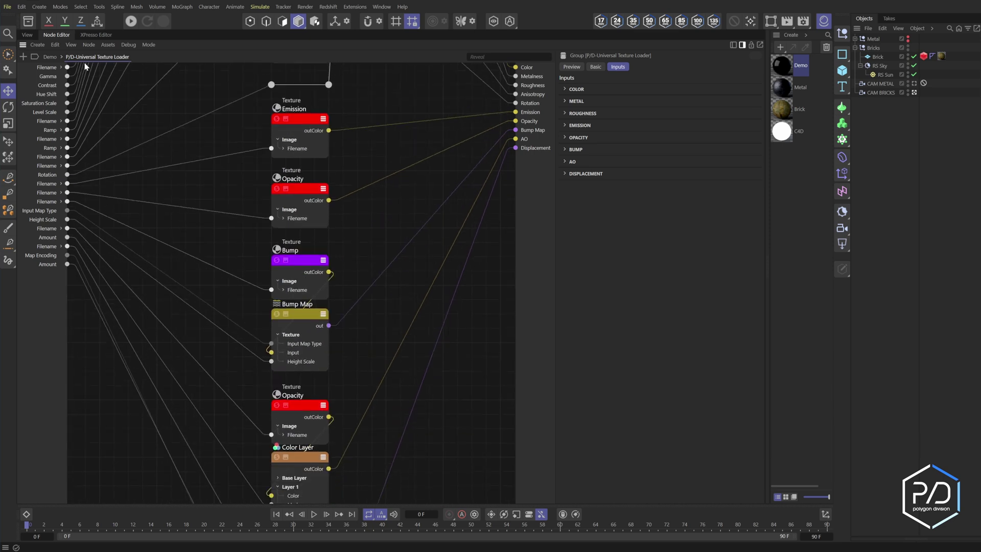
left_click(49, 57)
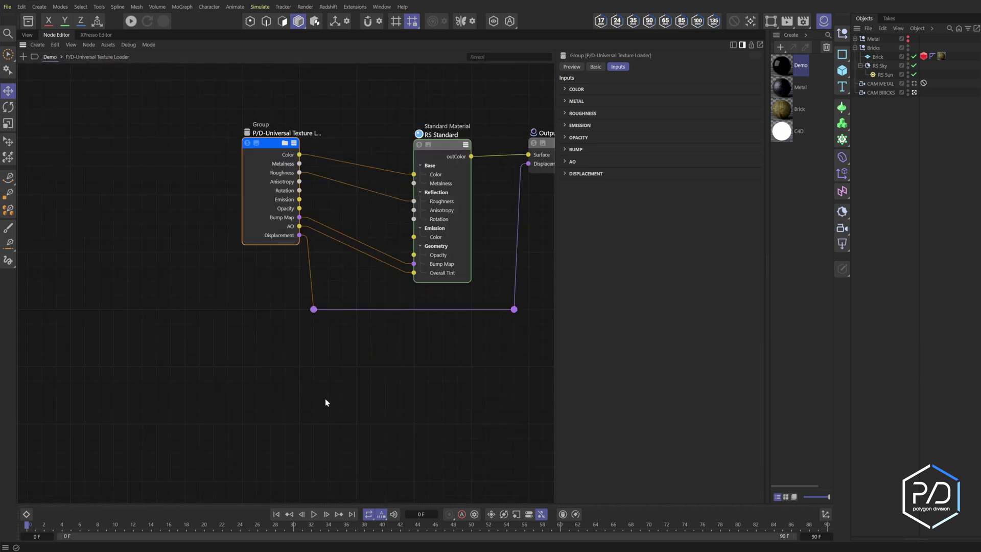